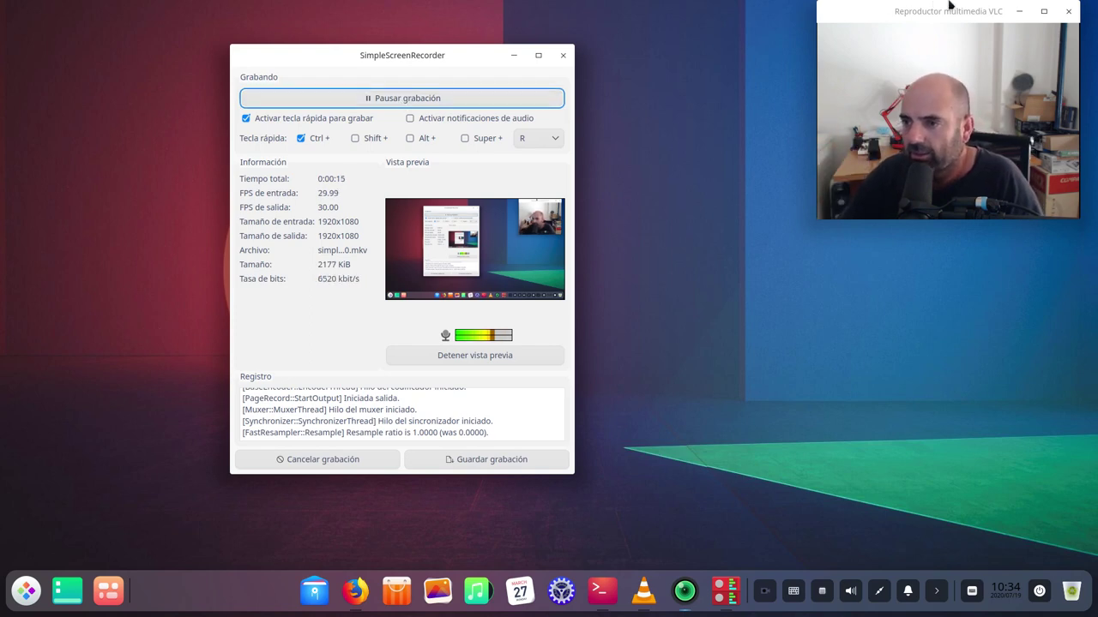
Move the VLC video window slightly lower and minimize the SimpleScreenRecorder window to clear the desktop.
drag(975, 9, 973, 20)
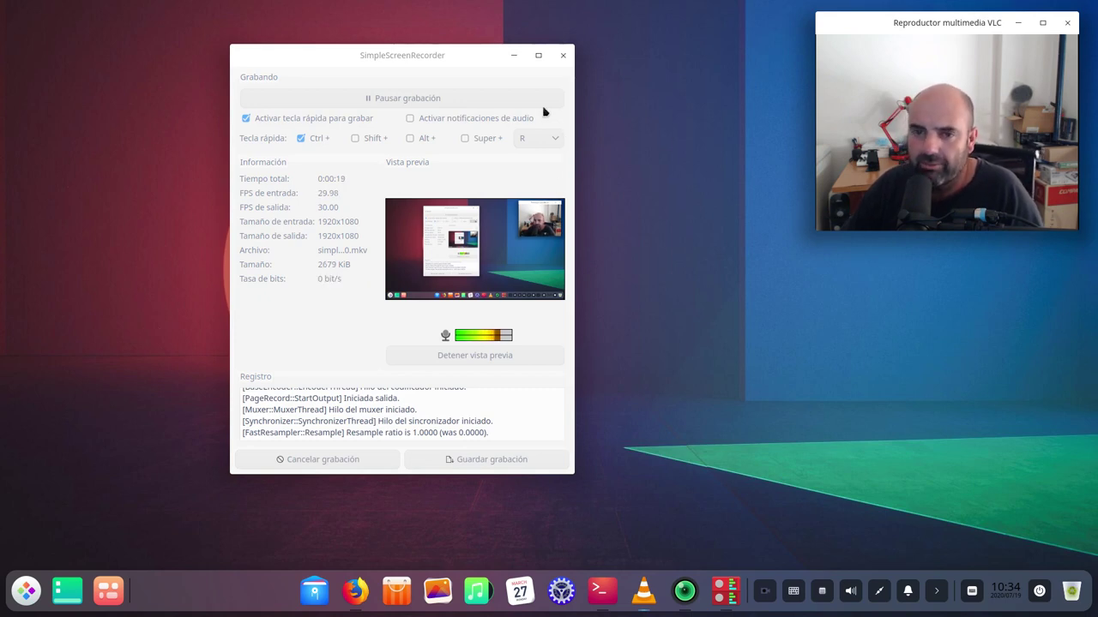
click(514, 59)
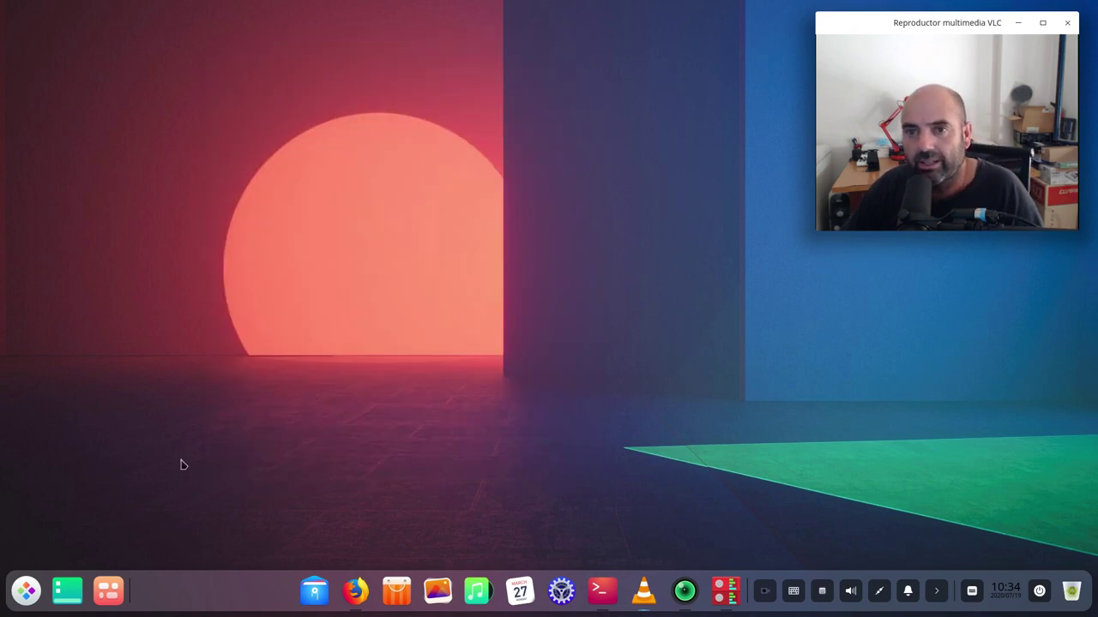
click(26, 593)
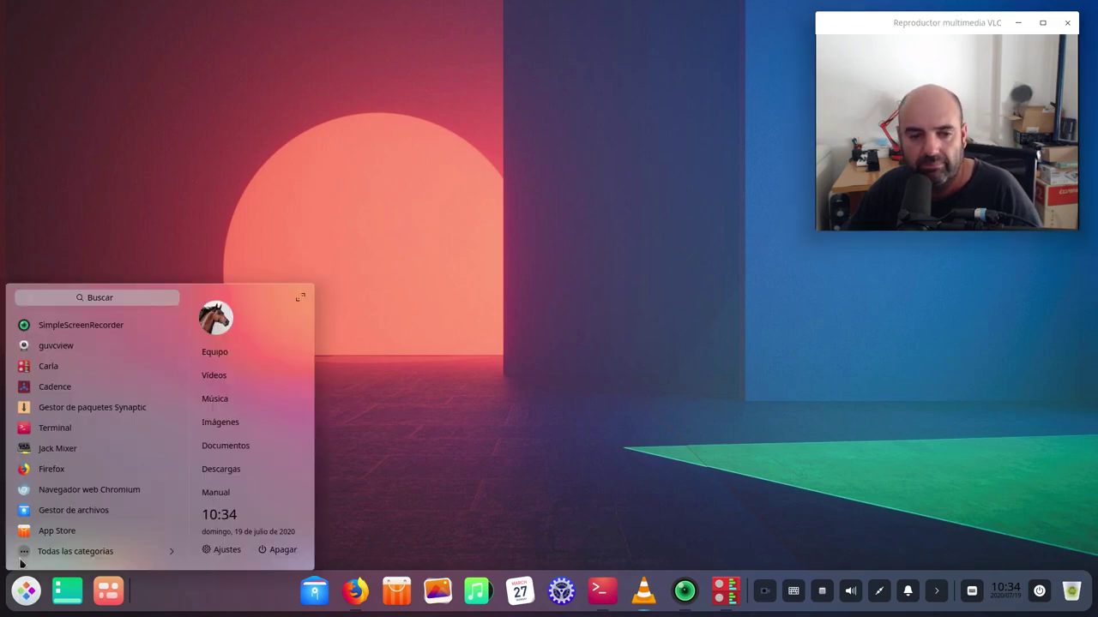
click(516, 406)
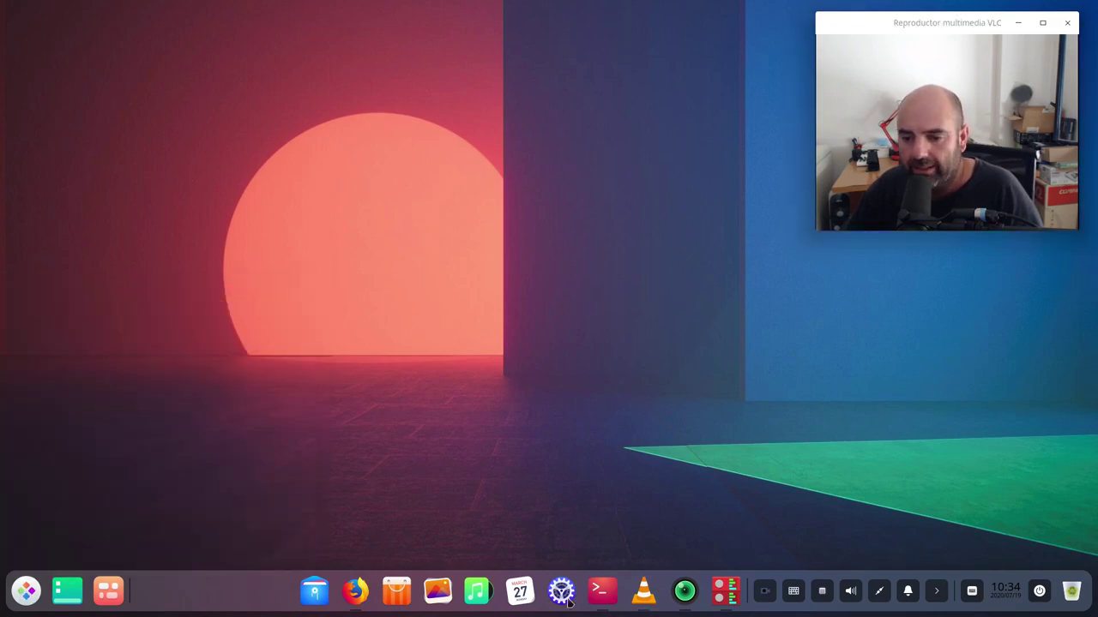
Open the system settings, enlarge their window and view the Sistema page with the computer's edition, kernel and hardware details.
click(561, 591)
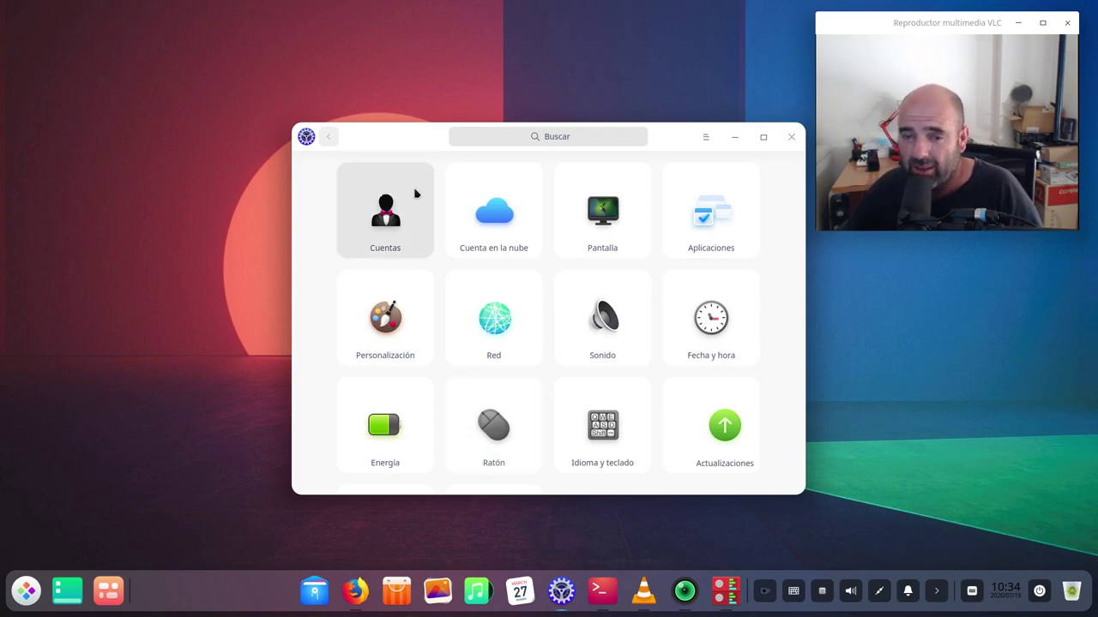
drag(413, 144, 254, 67)
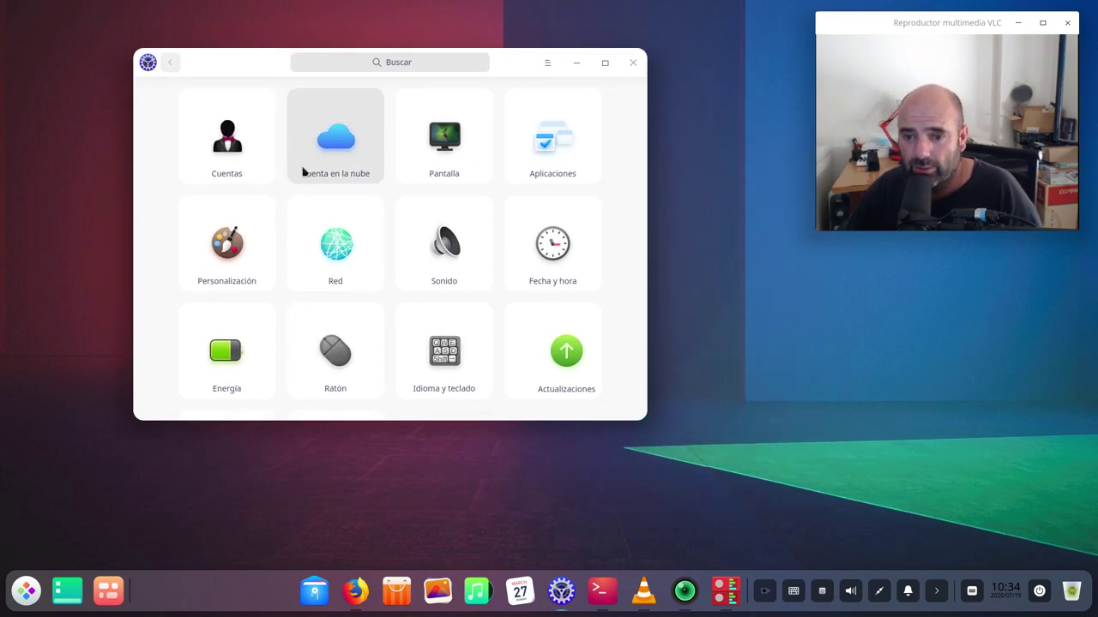
click(555, 264)
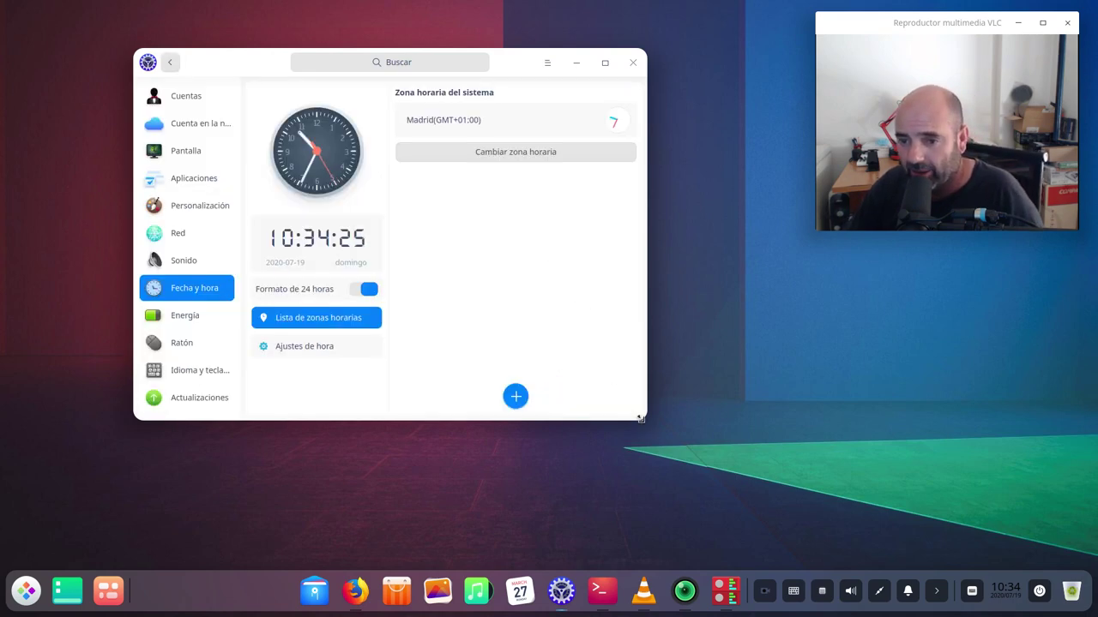
drag(641, 418, 734, 527)
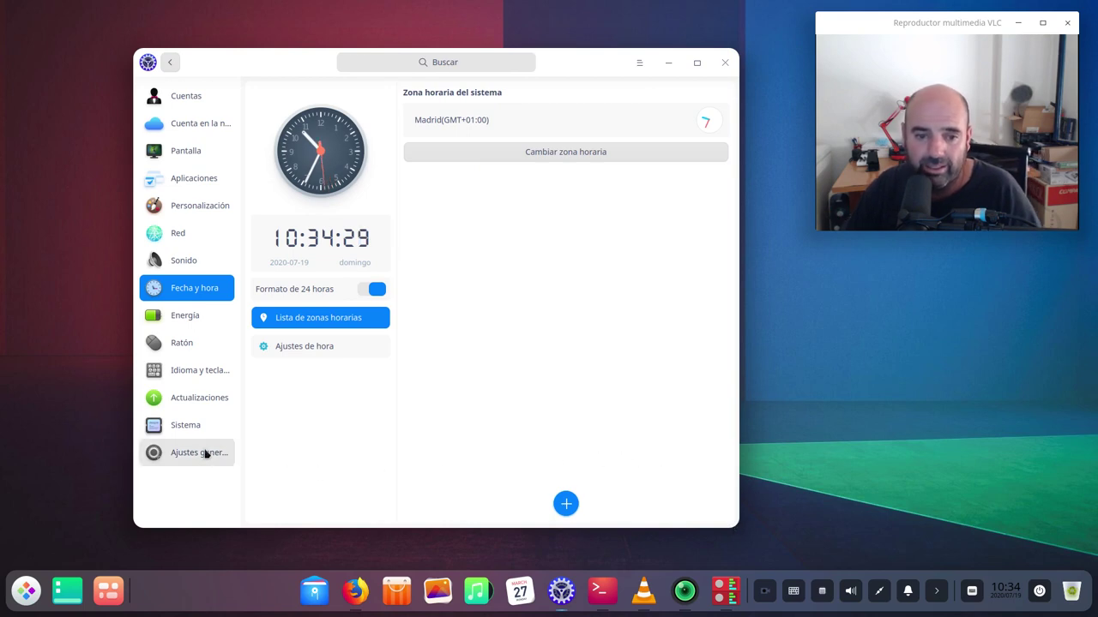
click(198, 437)
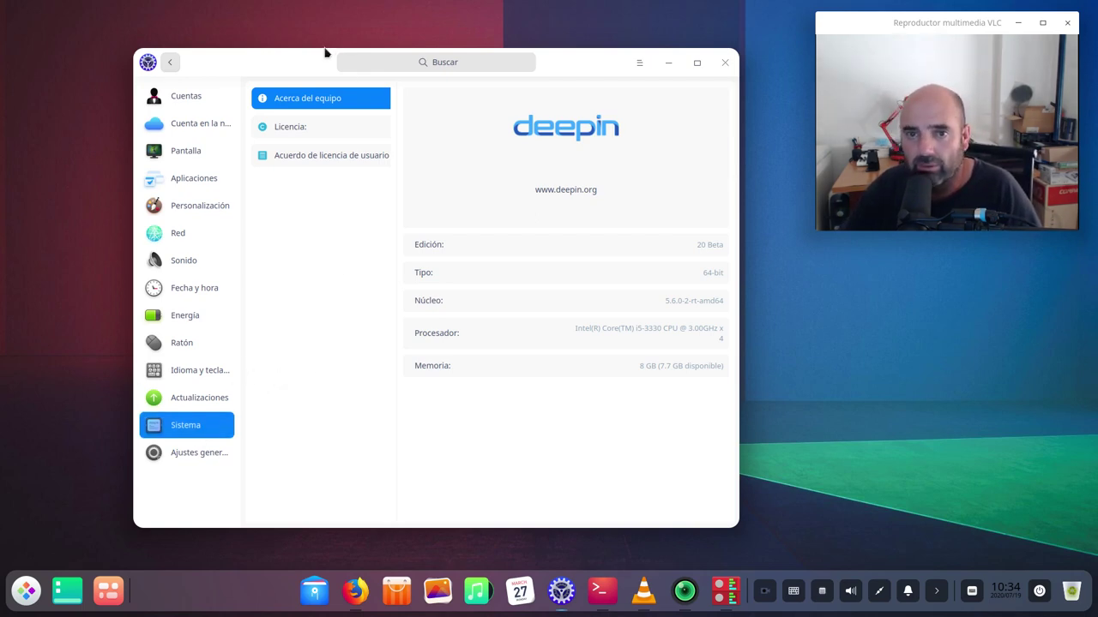
drag(308, 51, 242, 46)
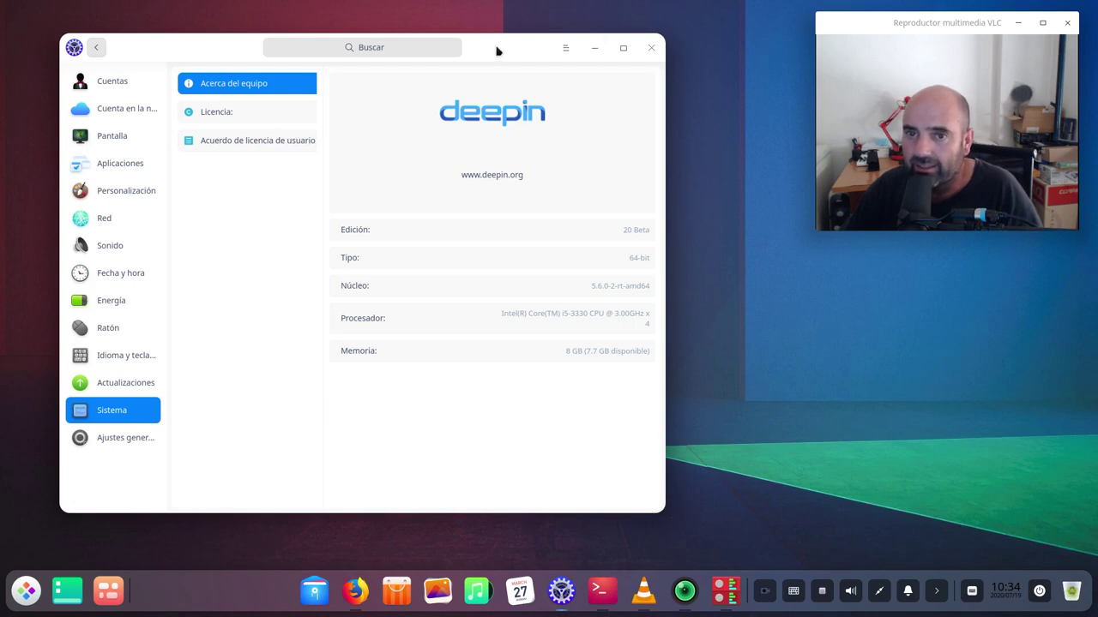
drag(501, 45, 821, 23)
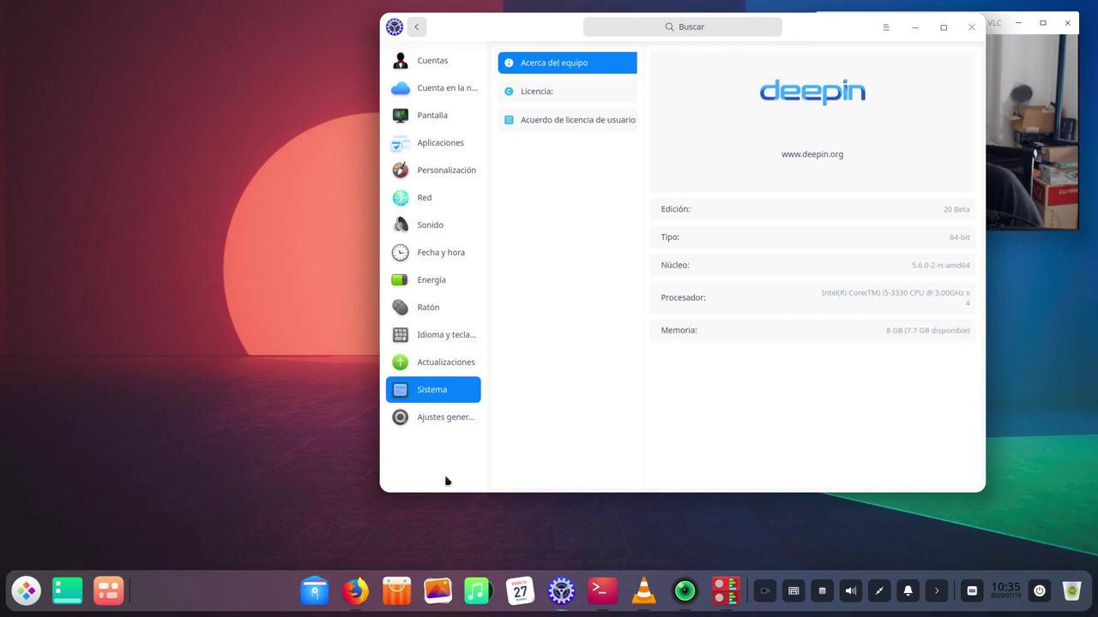
drag(530, 36, 525, 67)
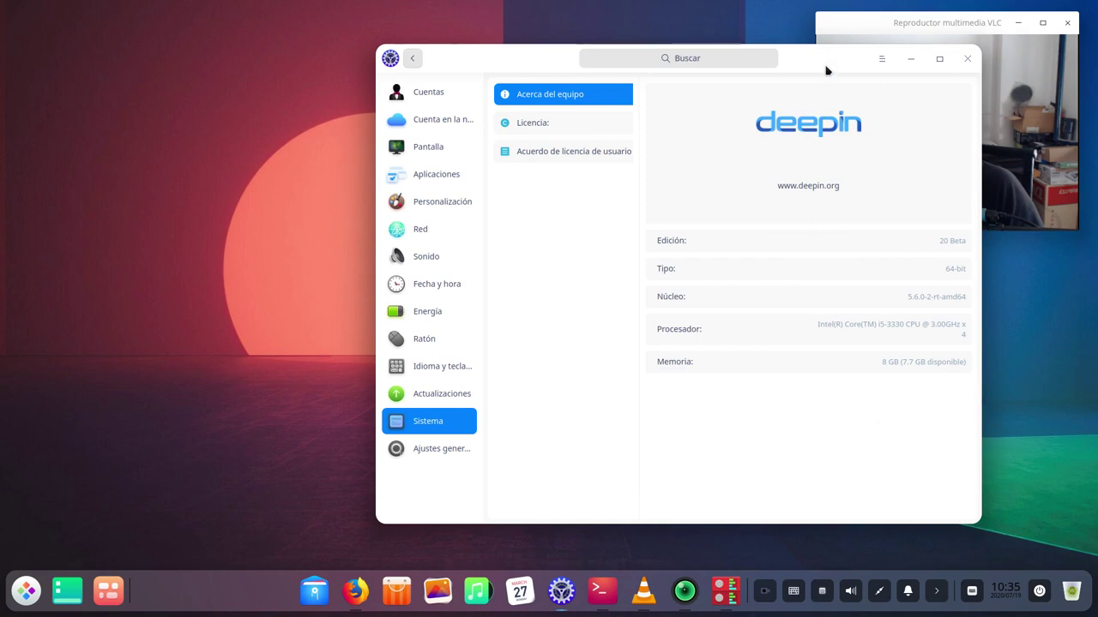
drag(828, 66, 629, 59)
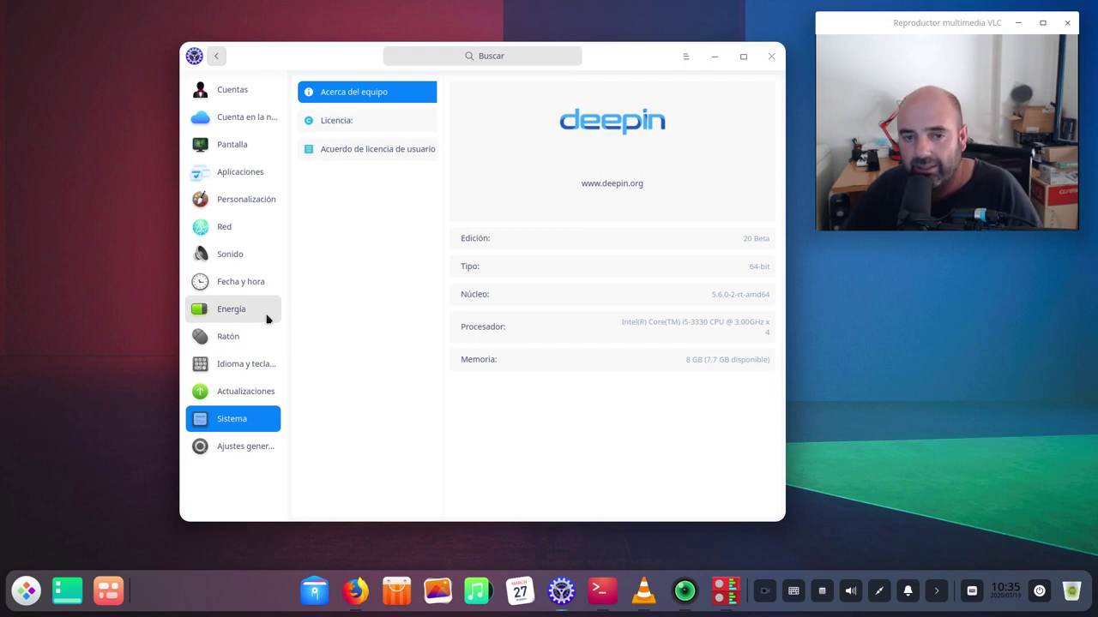
View the Fecha y hora settings with the system time zone, and minimize the settings window.
click(262, 286)
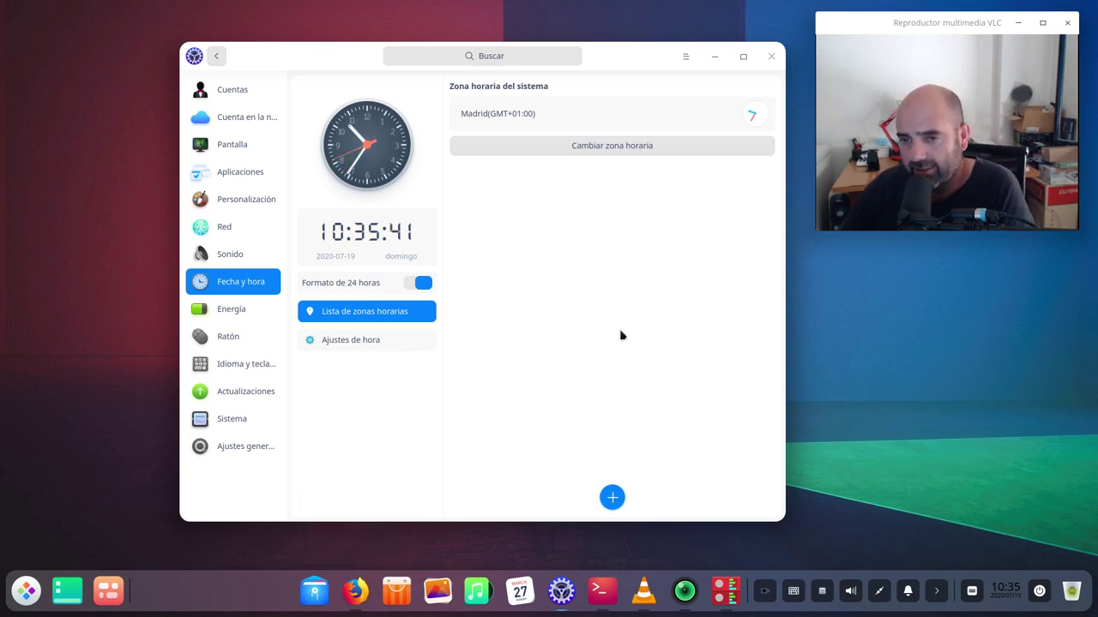
drag(646, 62, 585, 62)
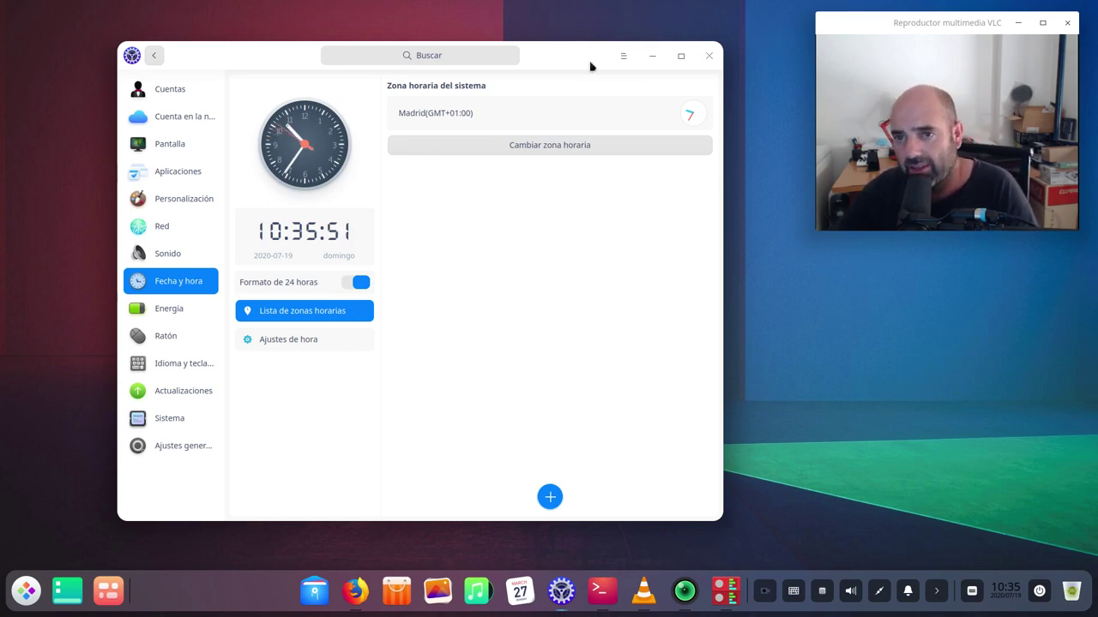
drag(591, 66, 551, 62)
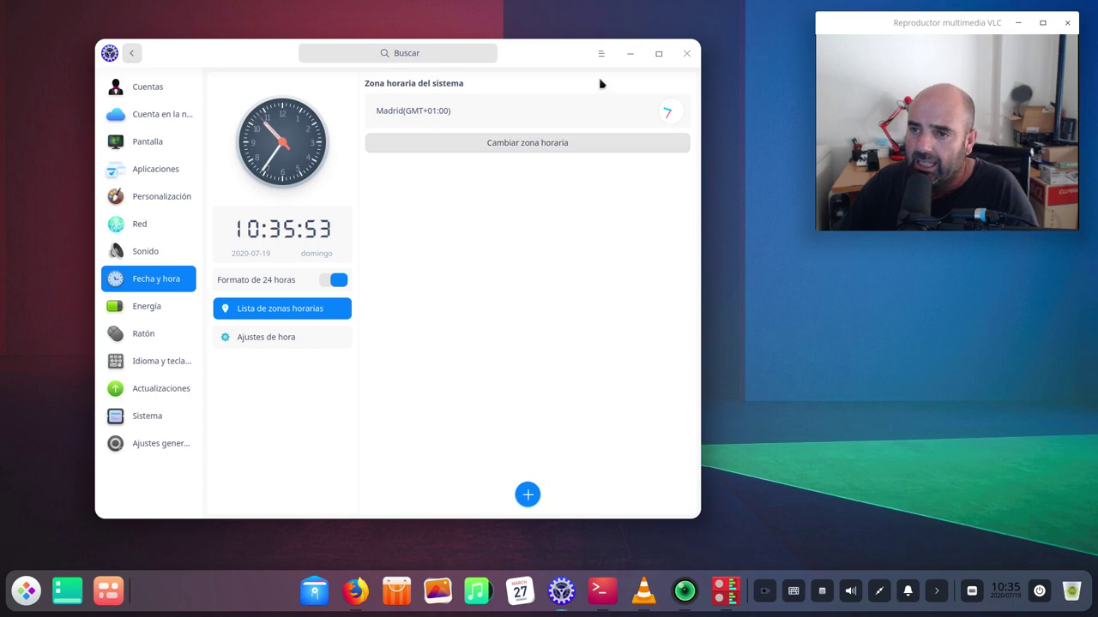
click(630, 57)
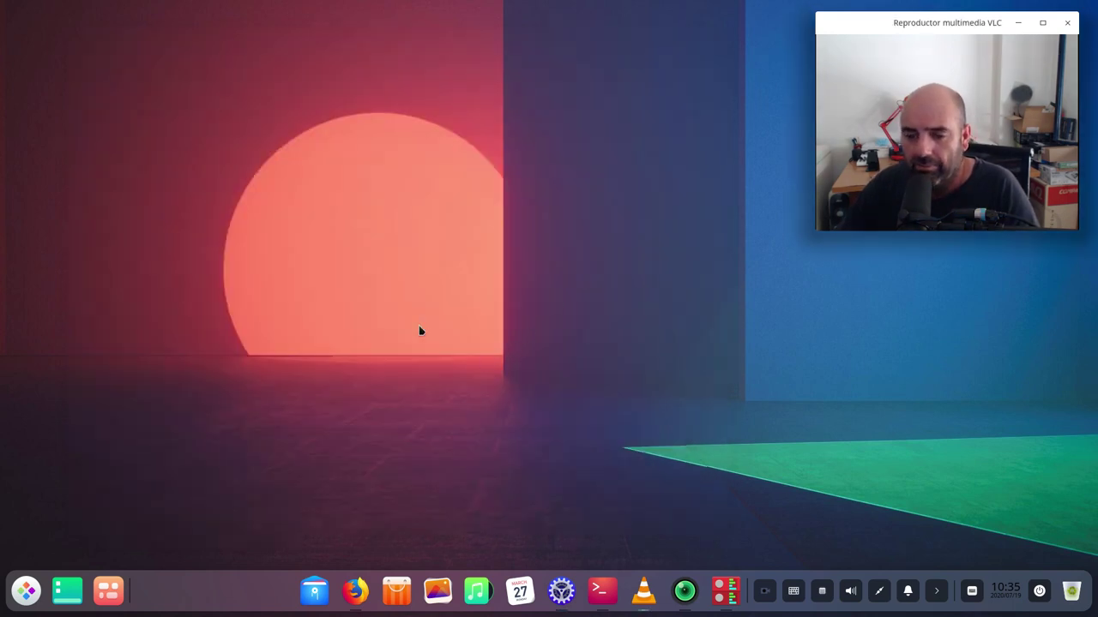
In Carla's patchbay, move the system capture box and the SimpleScreenRecorder box slightly higher, and minimize Carla.
click(725, 591)
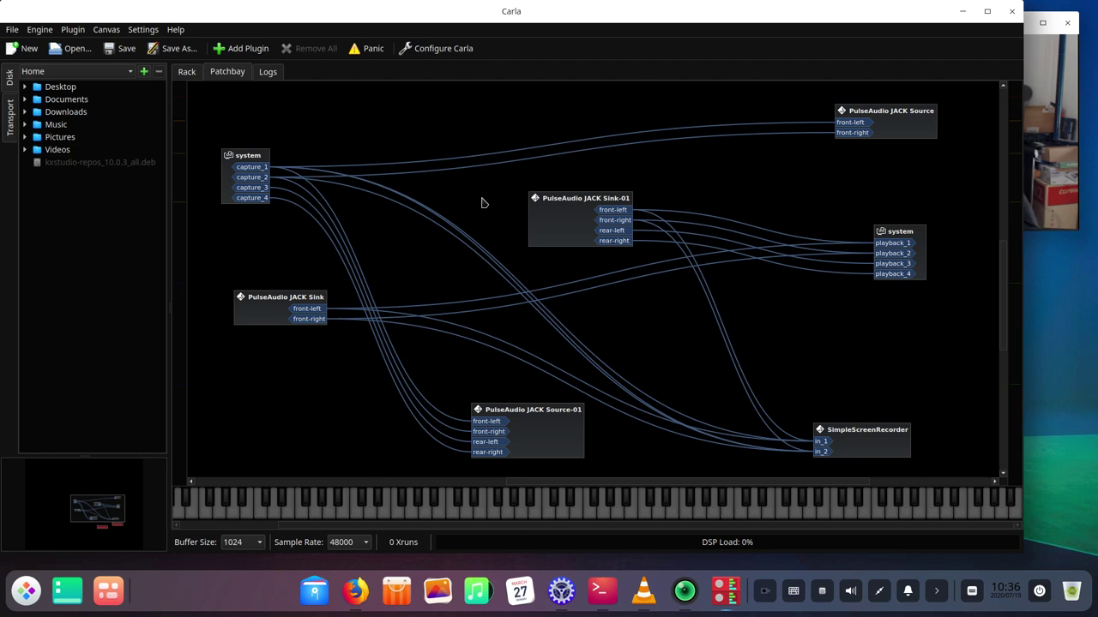
click(259, 154)
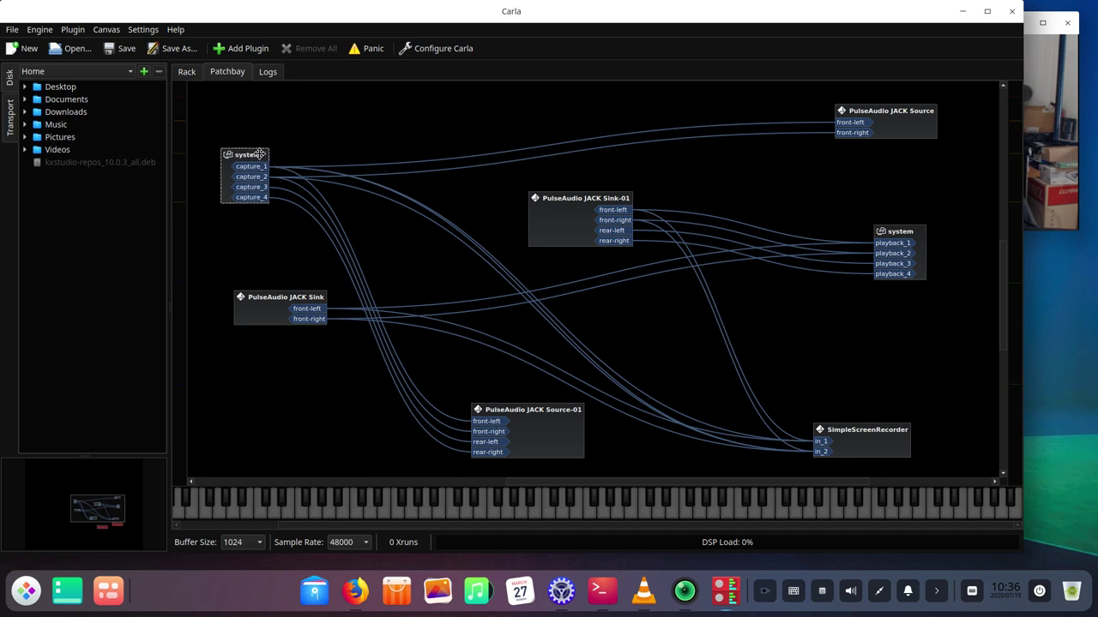
drag(259, 153, 261, 127)
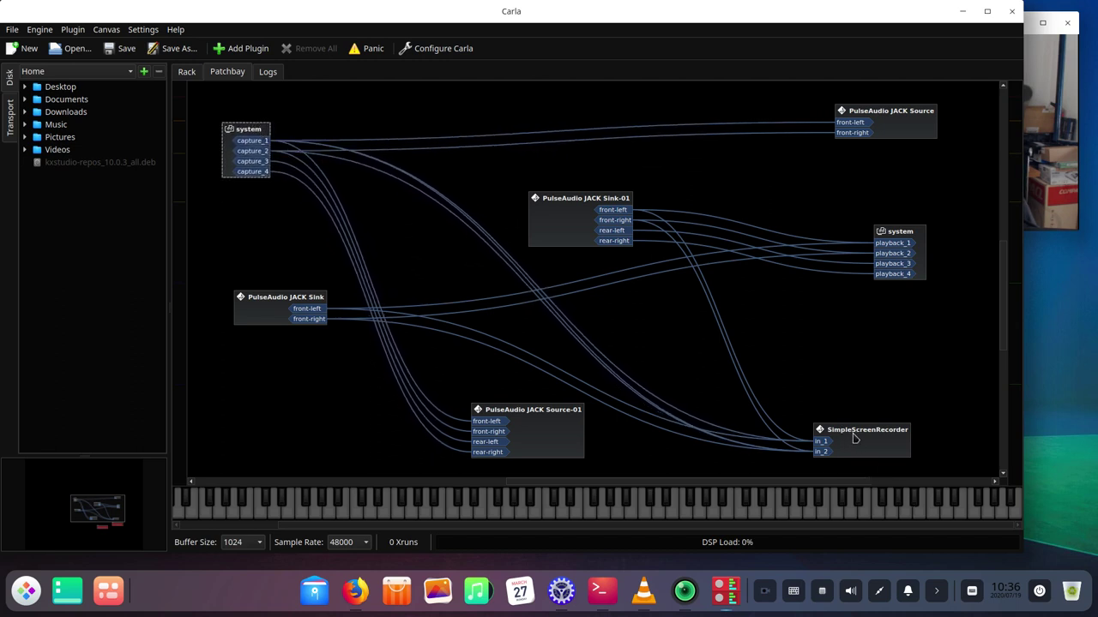
drag(854, 439, 859, 420)
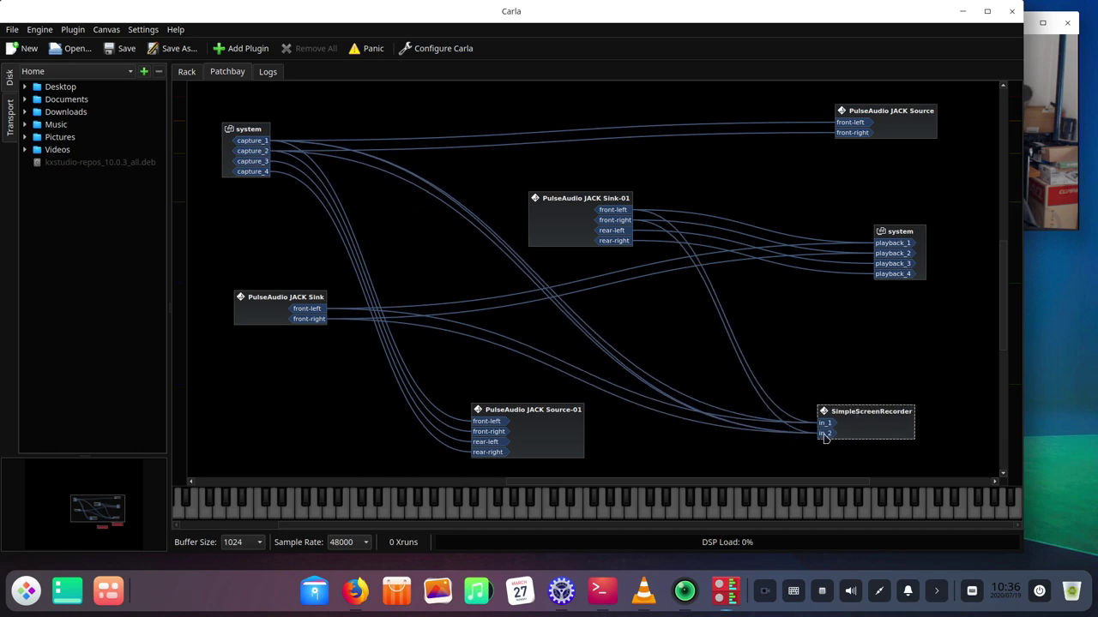
drag(858, 432, 864, 419)
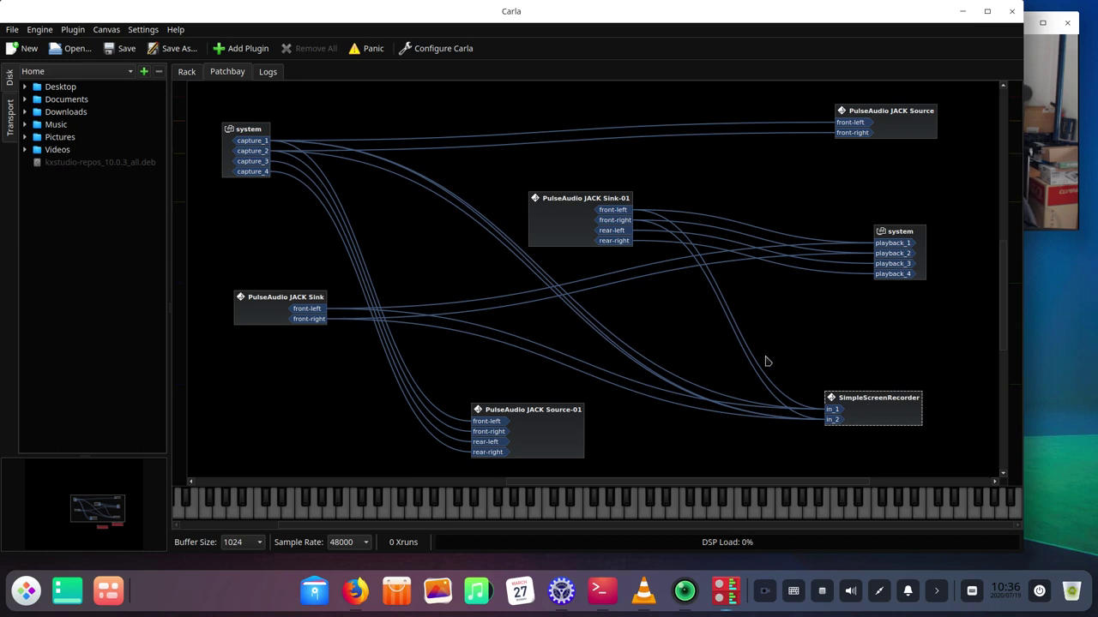
click(962, 11)
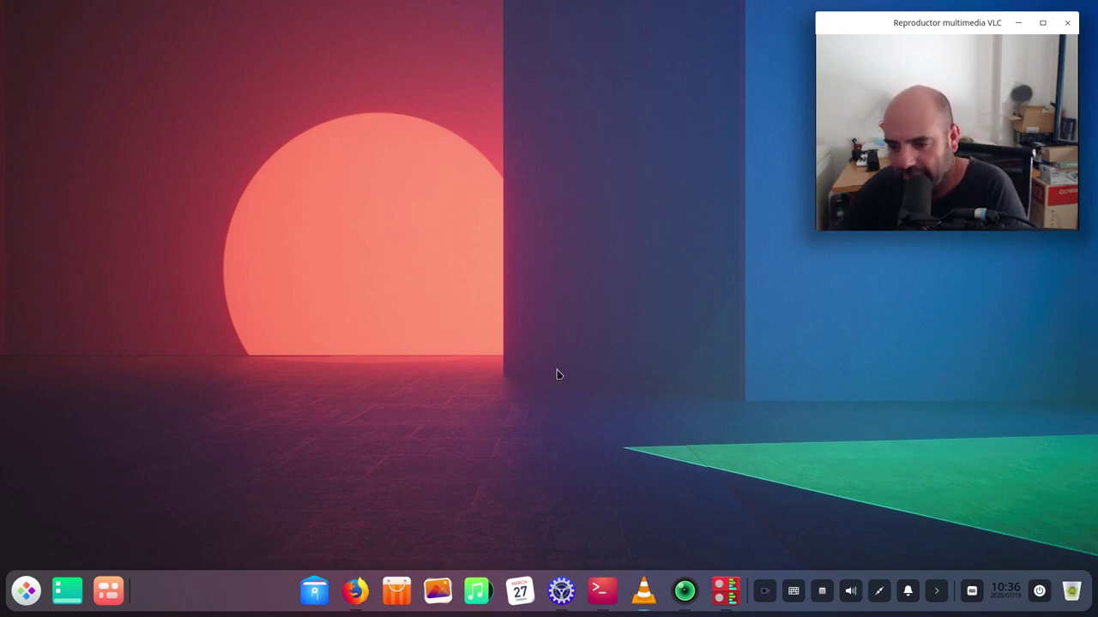
Switch to Firefox and look through the Deepin site, the MX Linux Blog and the Salmorejo Geek article on installing the latest Firefox.
click(355, 590)
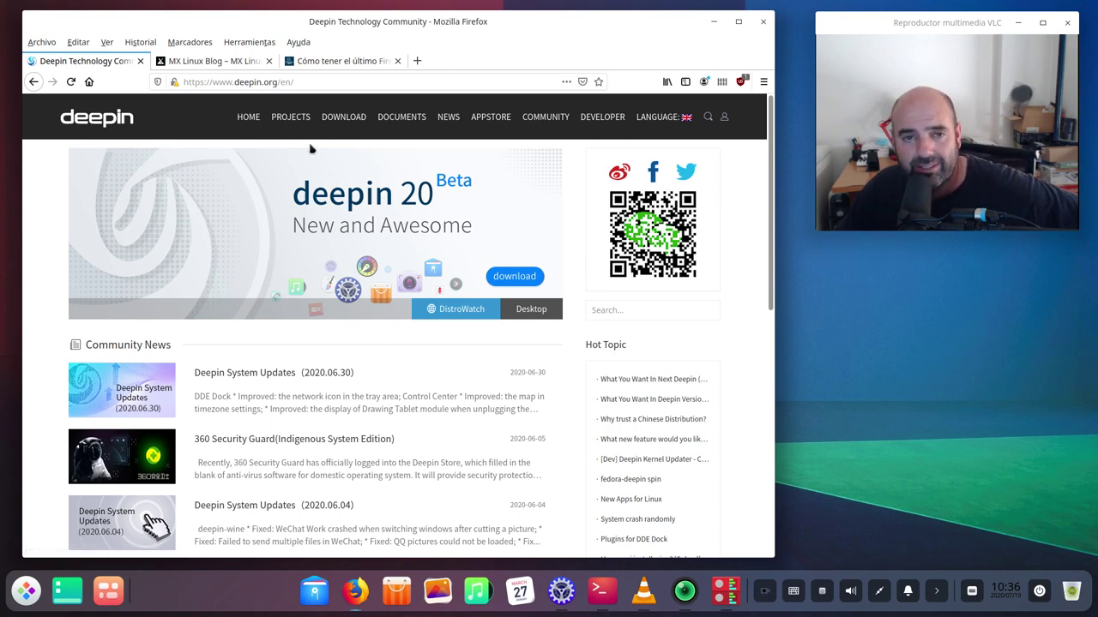
click(222, 66)
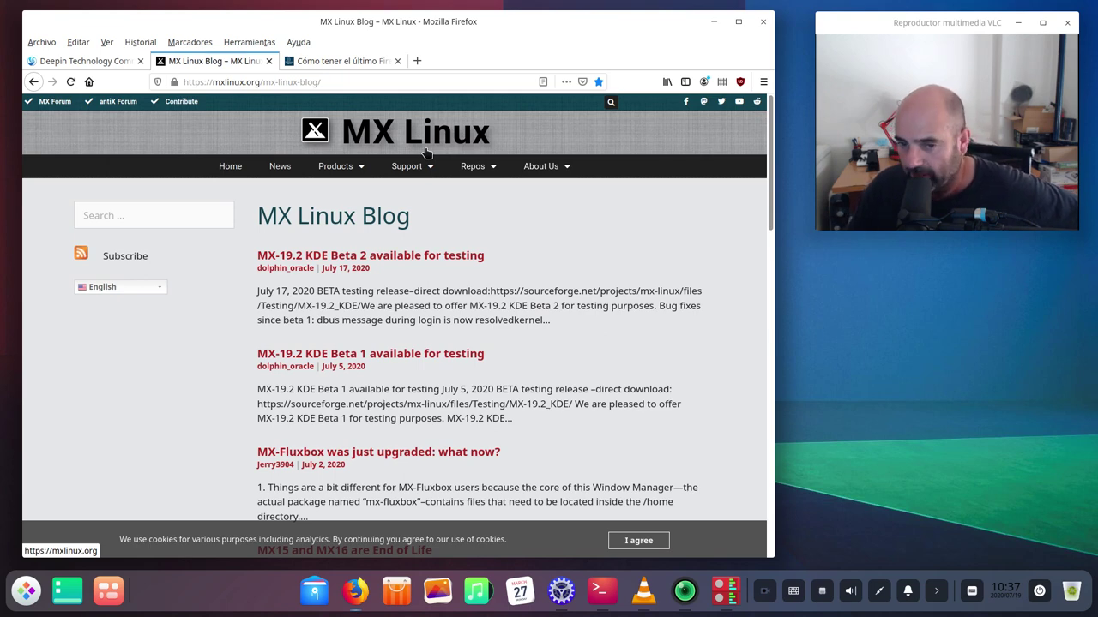
click(322, 64)
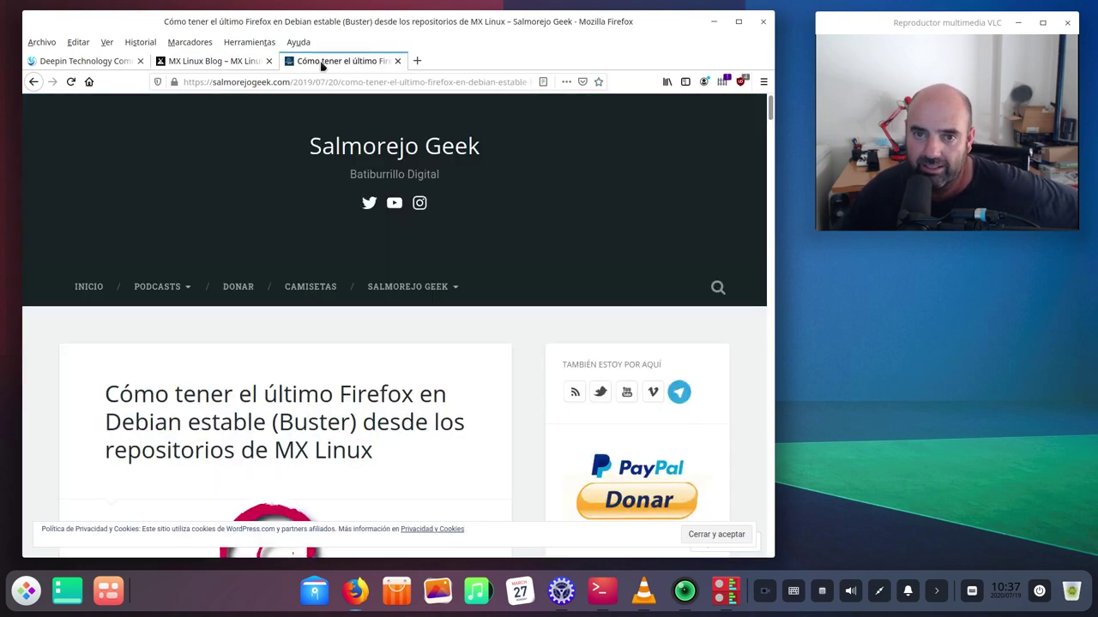
scroll(260, 296, down, 10)
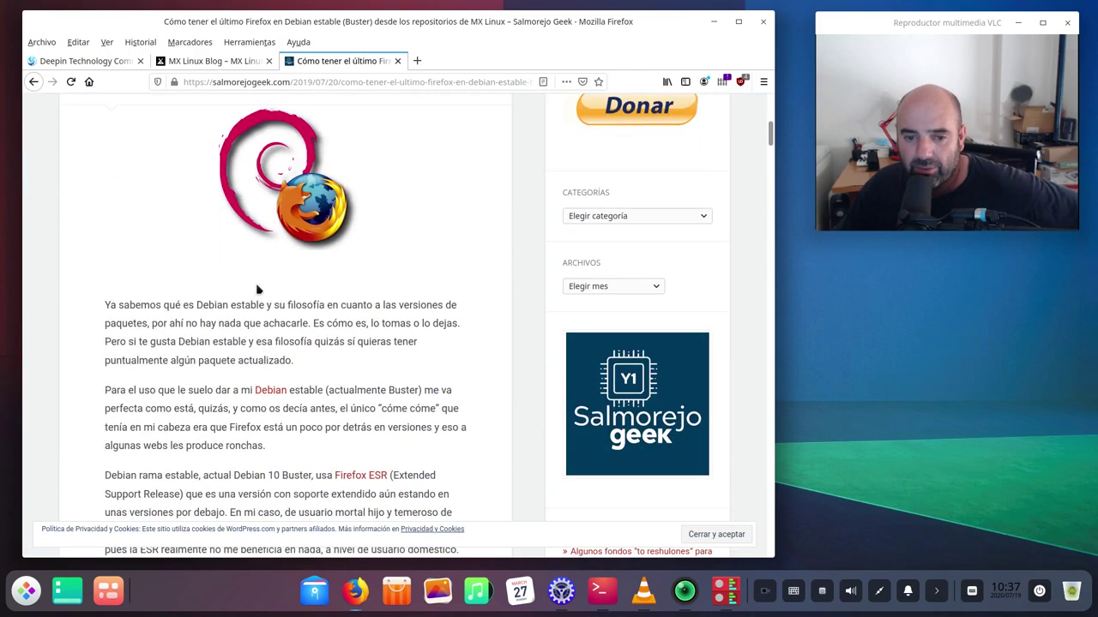
scroll(255, 288, down, 15)
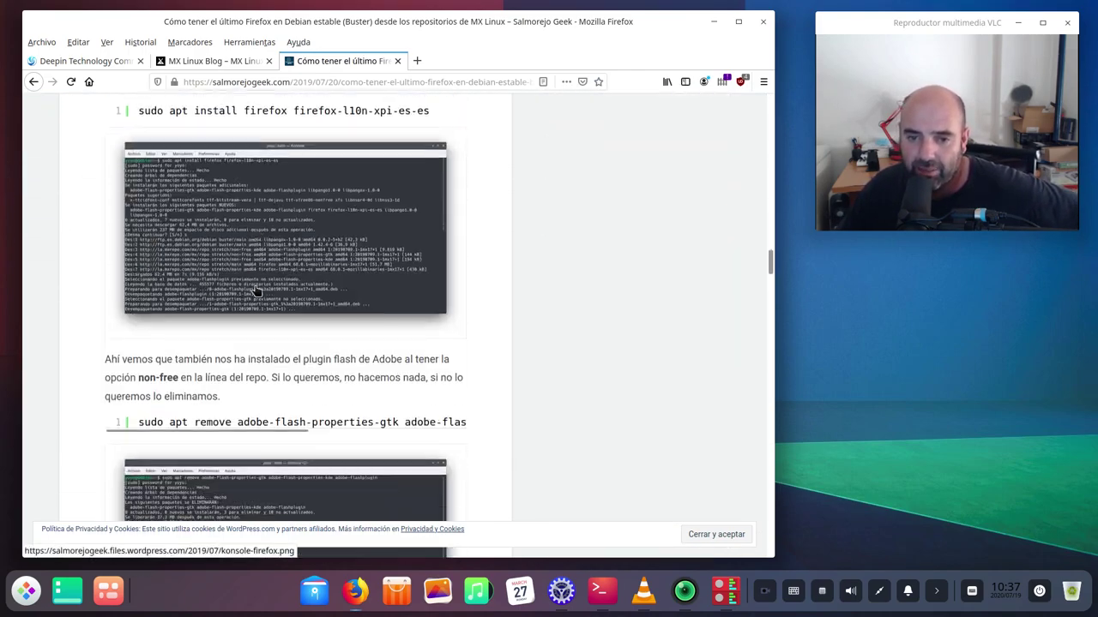
scroll(255, 291, down, 10)
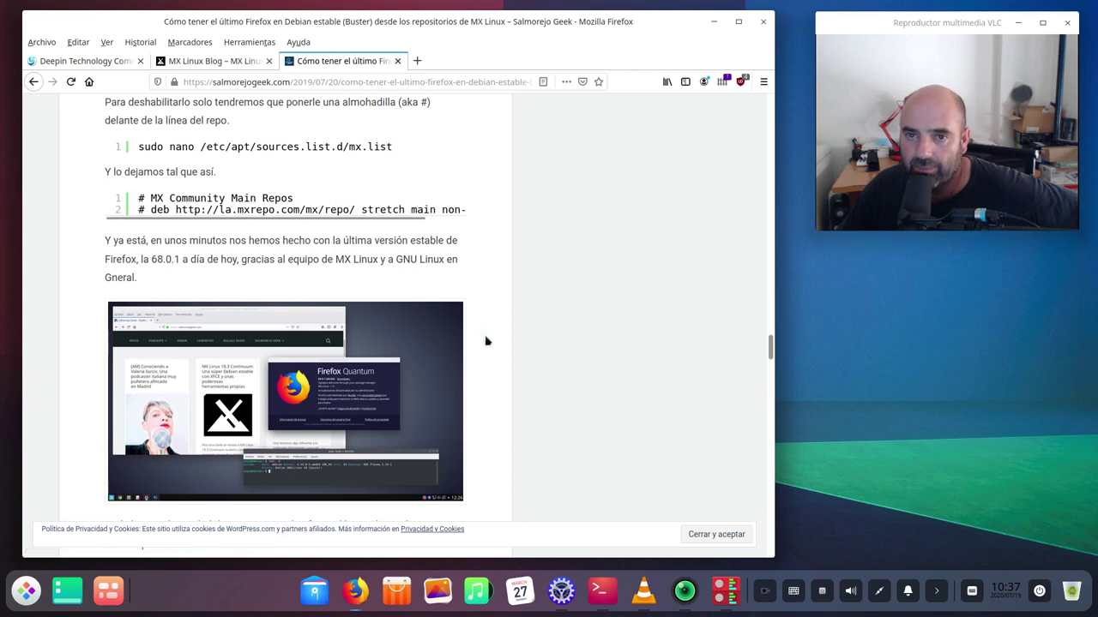
scroll(591, 344, down, 4)
scroll(591, 345, down, 6)
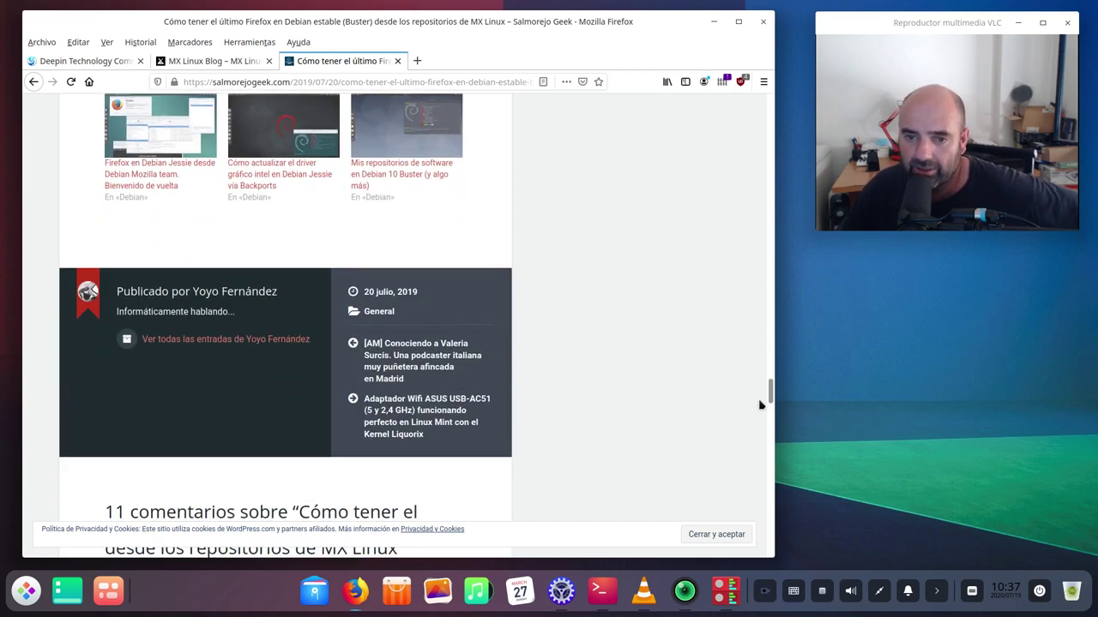
drag(770, 387, 795, 86)
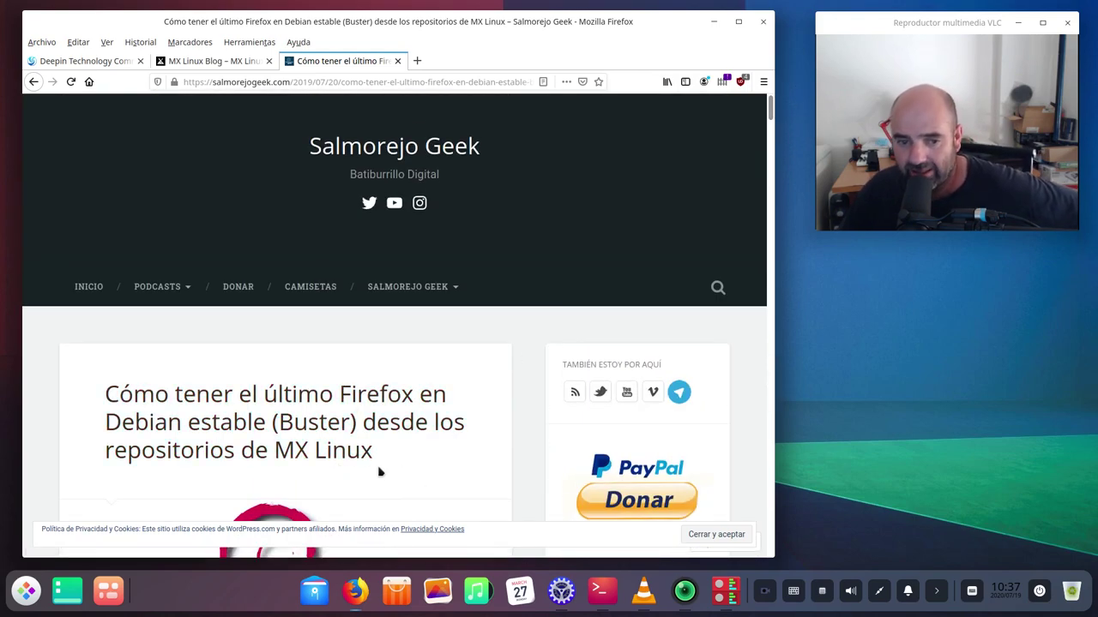
Read the Salmorejo Geek article down to the repository key section and highlight the wget command for the mx19-archive-keyring package.
scroll(408, 475, down, 2)
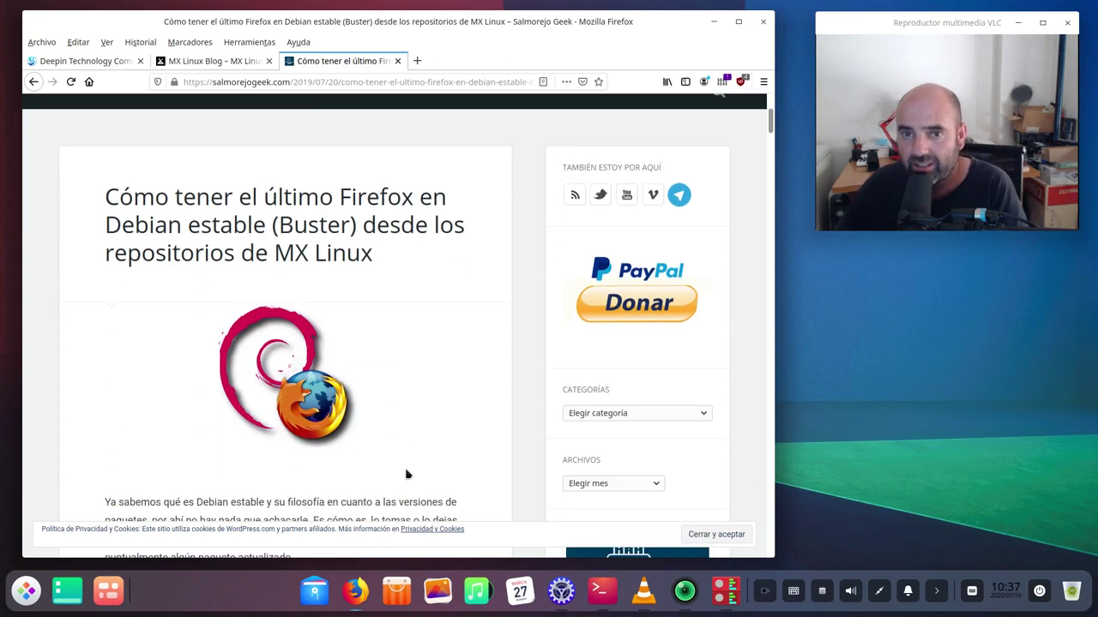
scroll(407, 475, down, 5)
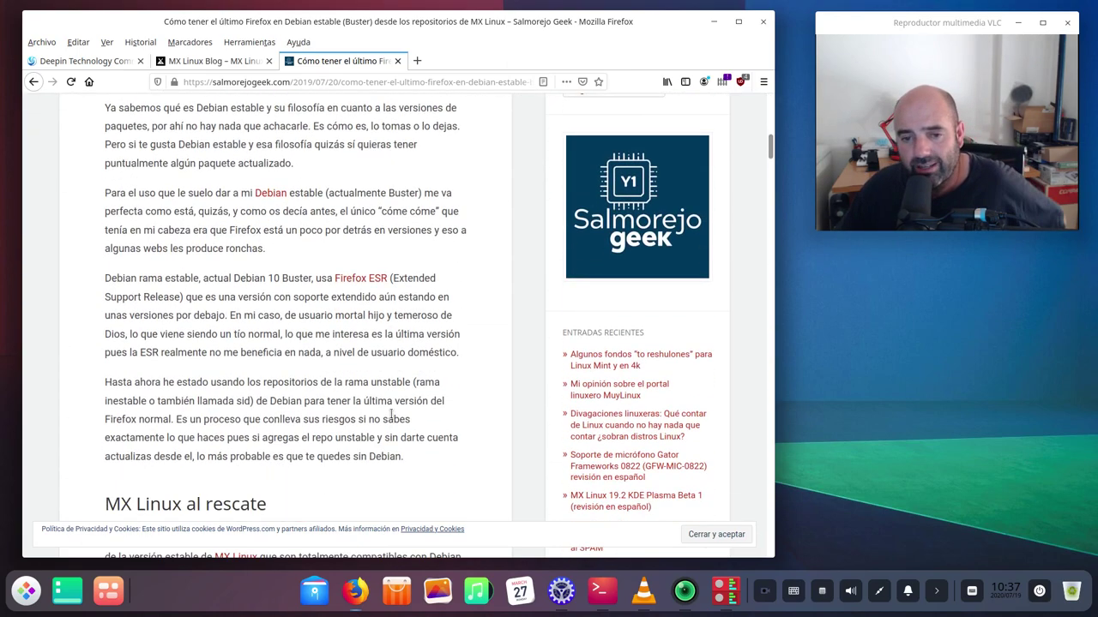
scroll(393, 403, down, 3)
scroll(394, 403, down, 2)
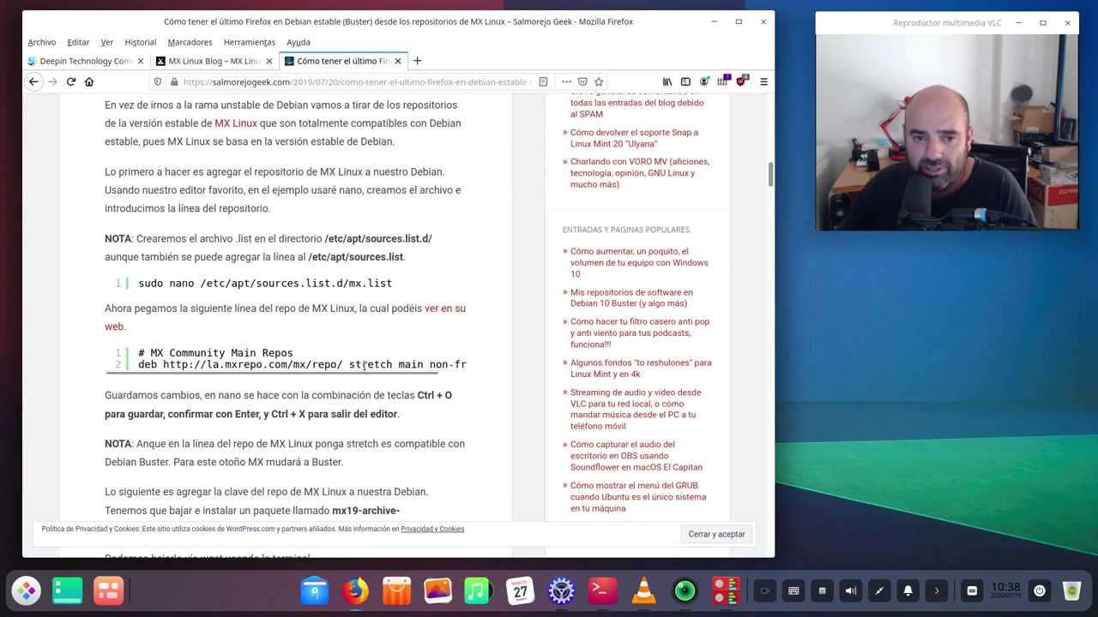
scroll(354, 358, down, 3)
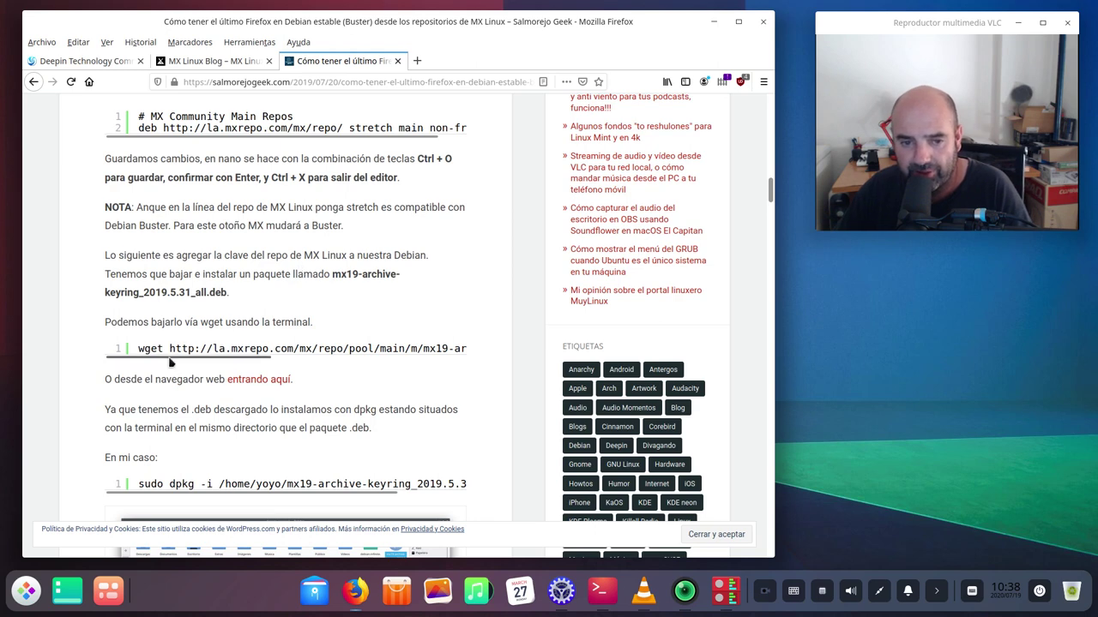
drag(137, 353, 403, 355)
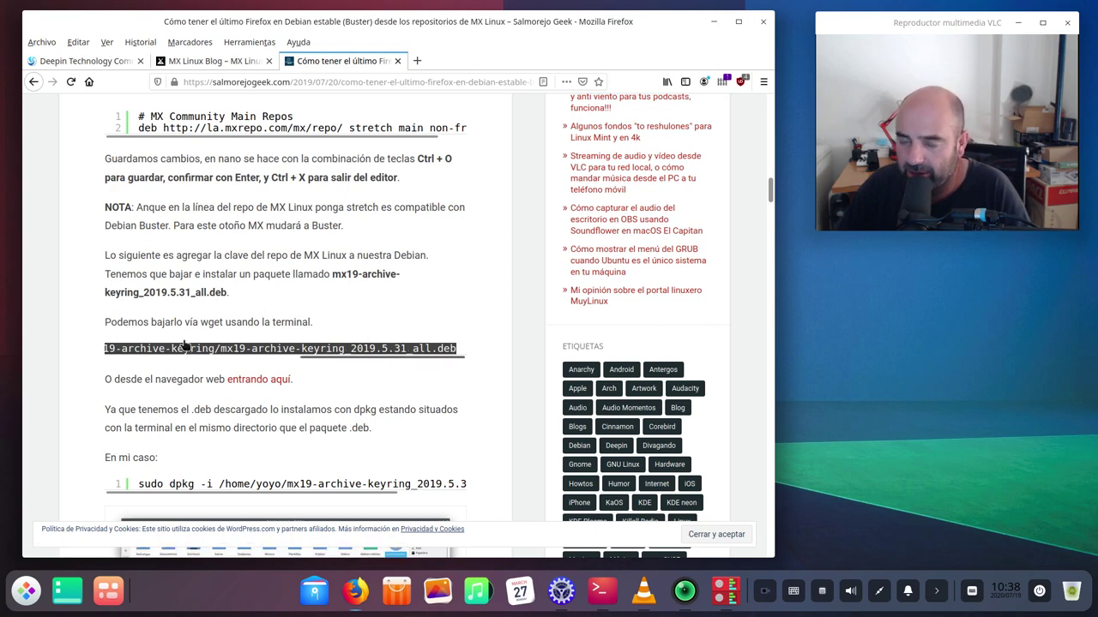
click(135, 358)
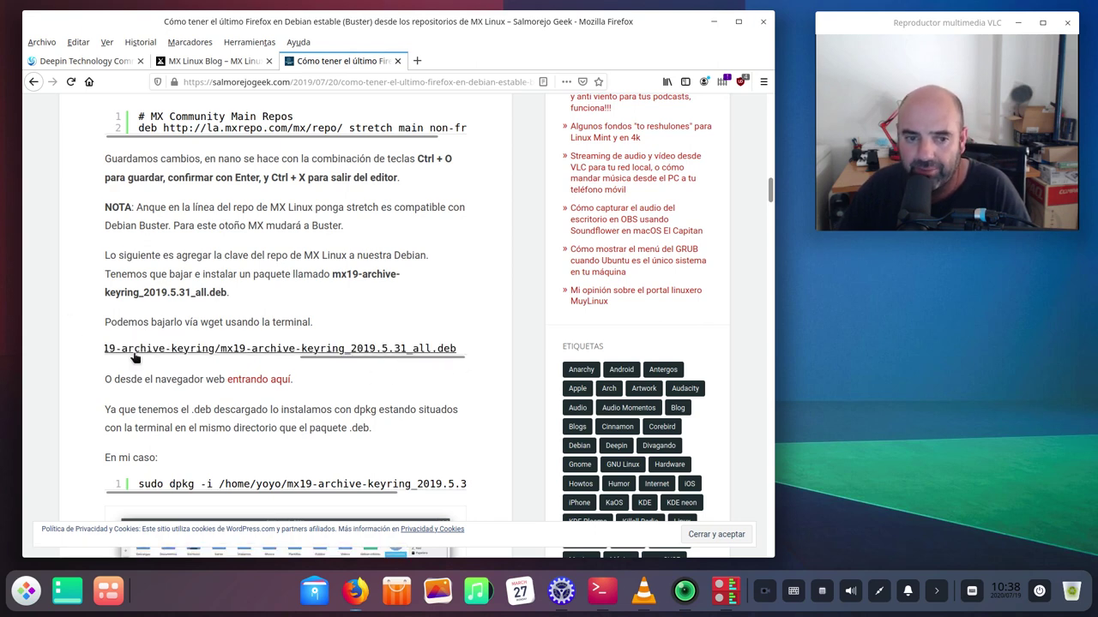
Follow the article's browser download link and save mx19-archive-keyring_2019.5.31_all.deb to disk.
click(230, 382)
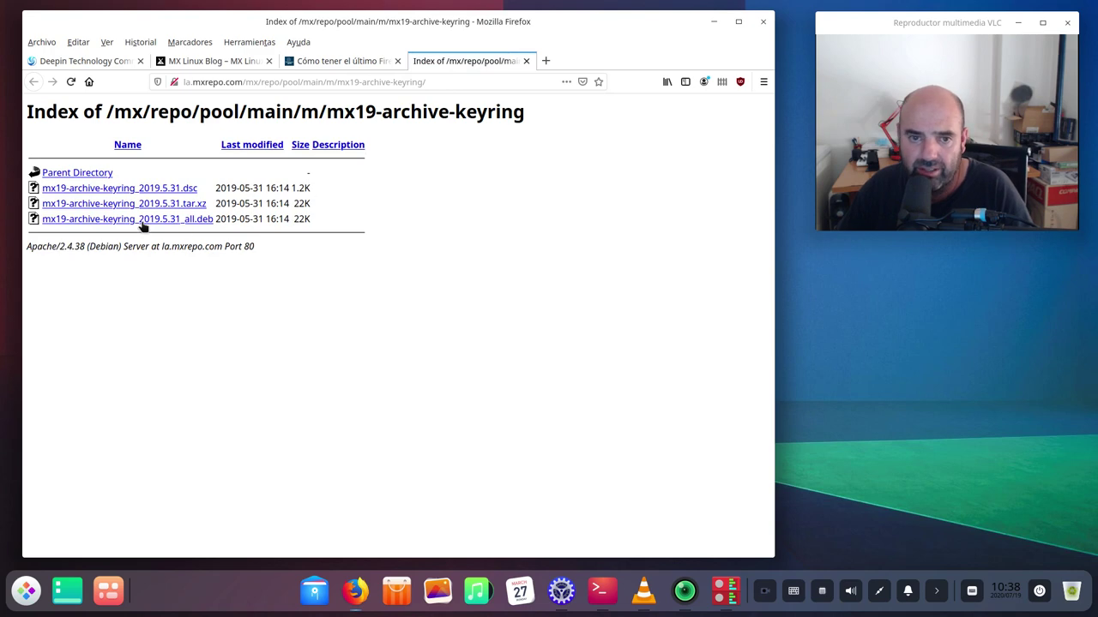
click(142, 221)
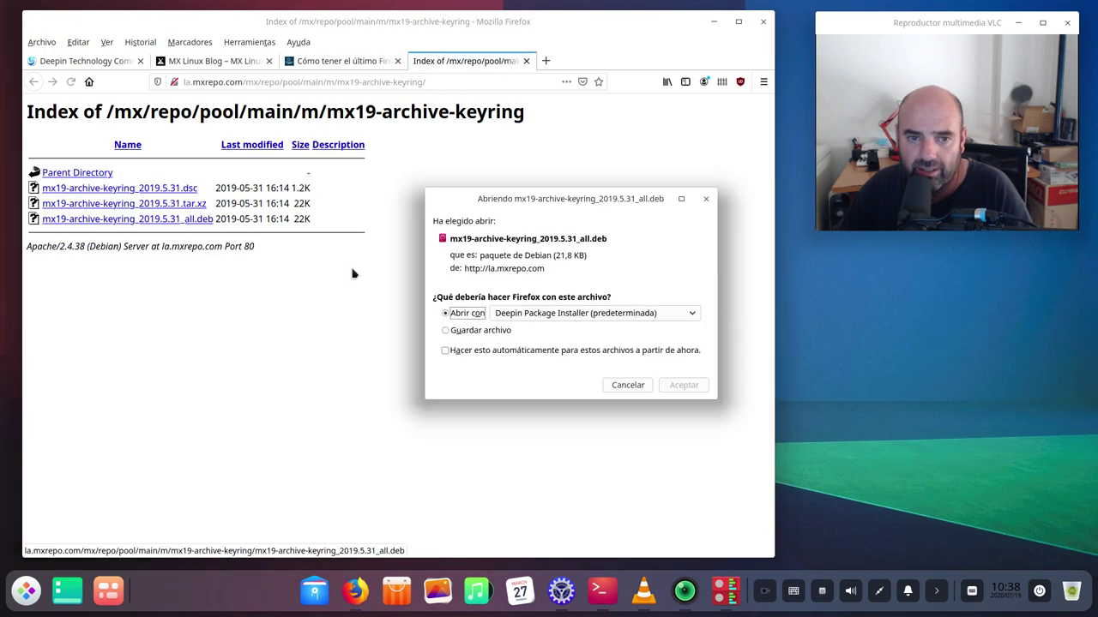
click(487, 333)
click(683, 385)
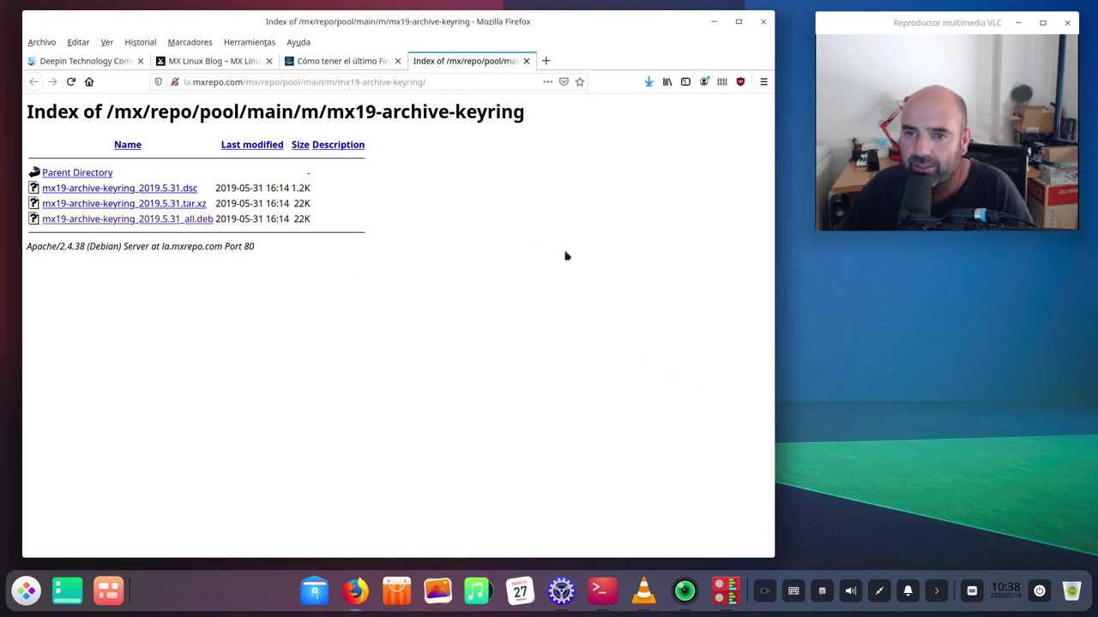
Minimize Firefox and open the Descargas folder in the file manager.
click(713, 22)
click(314, 591)
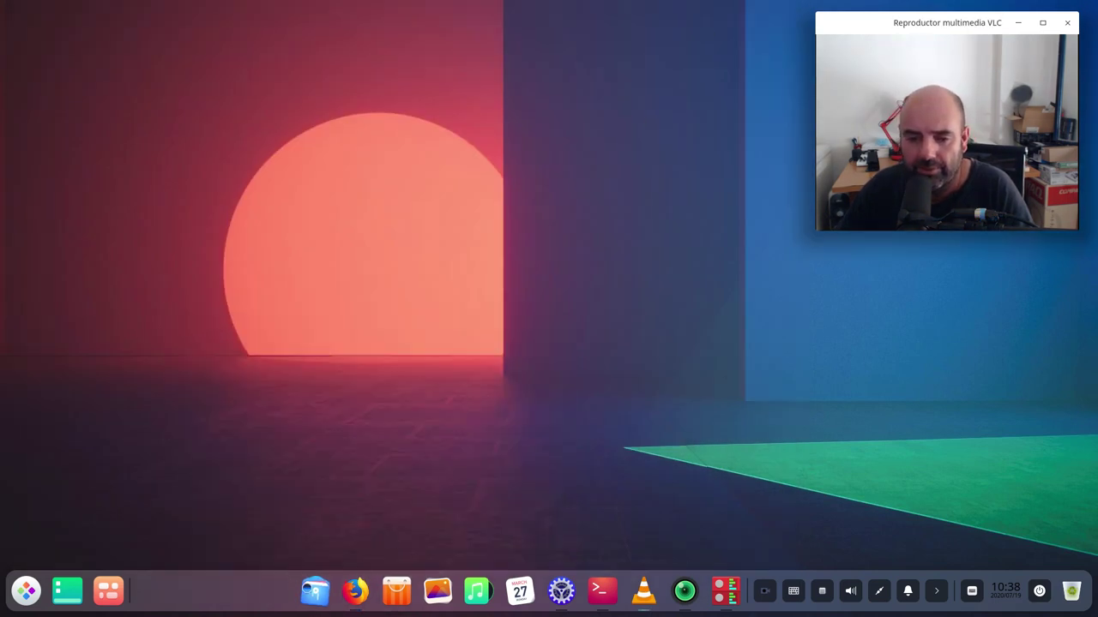
drag(567, 122, 438, 88)
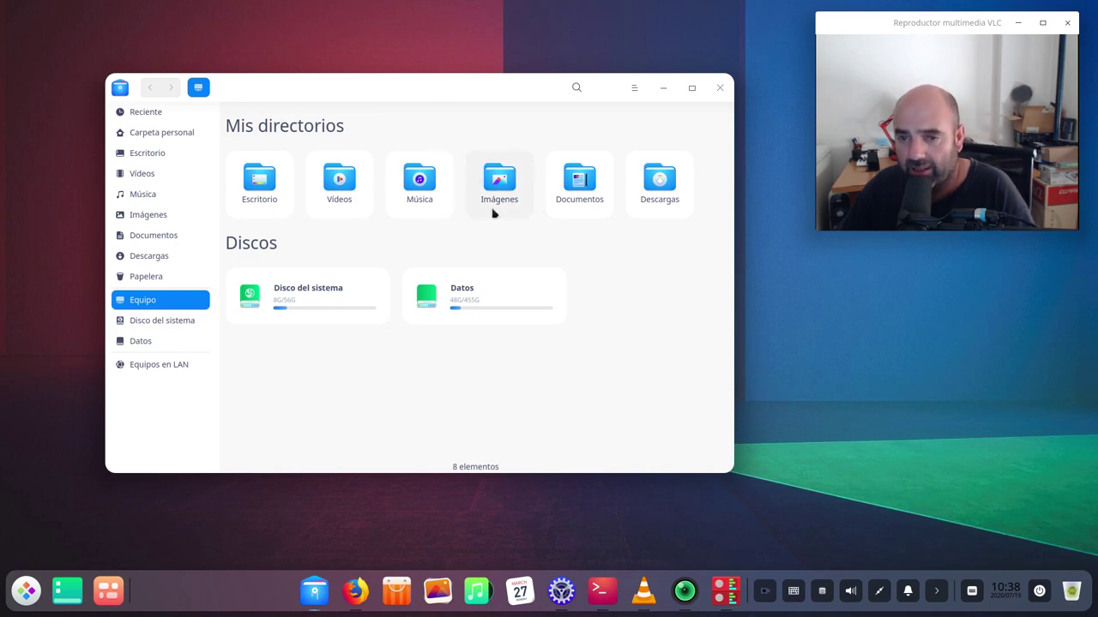
double_click(669, 183)
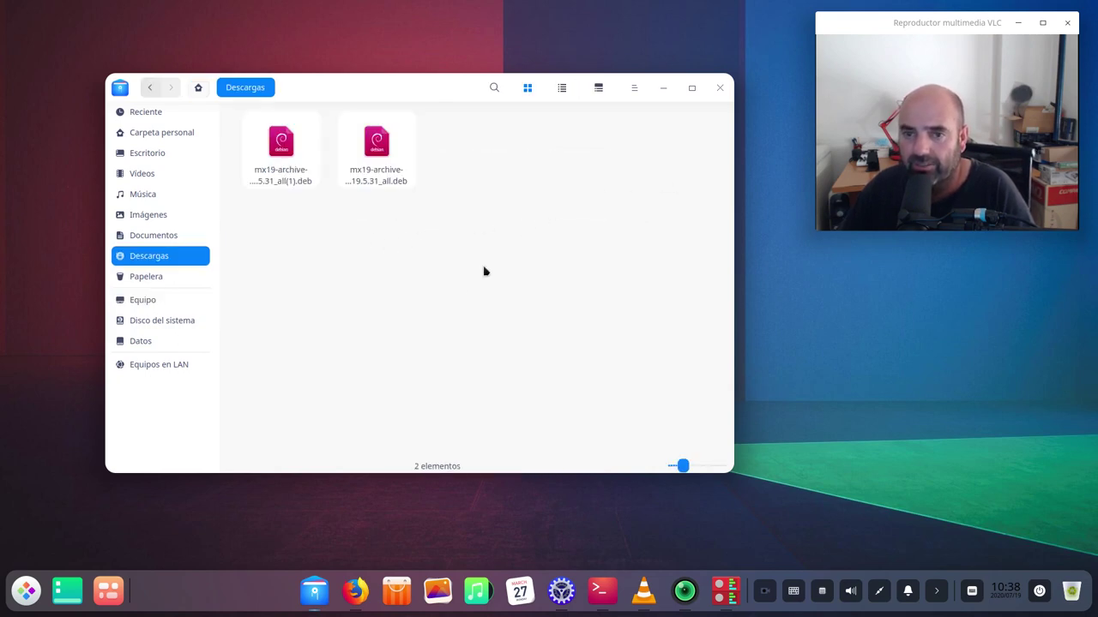
View which installers can open the mx19-archive-keyring .deb package without the (1) suffix, and leave without choosing one.
click(291, 190)
click(366, 174)
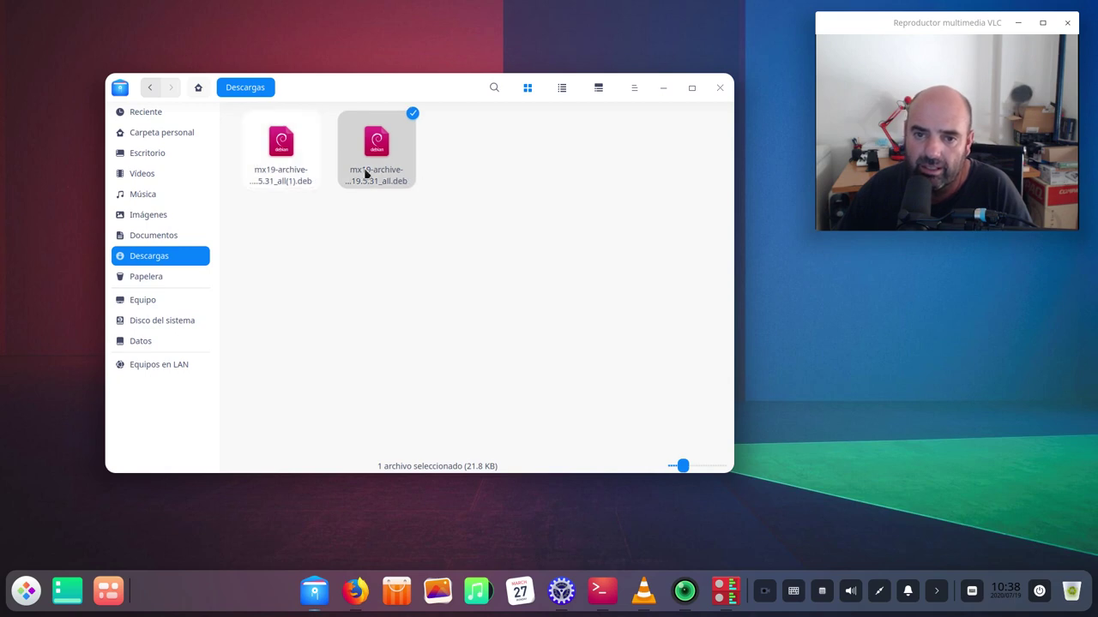
click(290, 180)
click(382, 150)
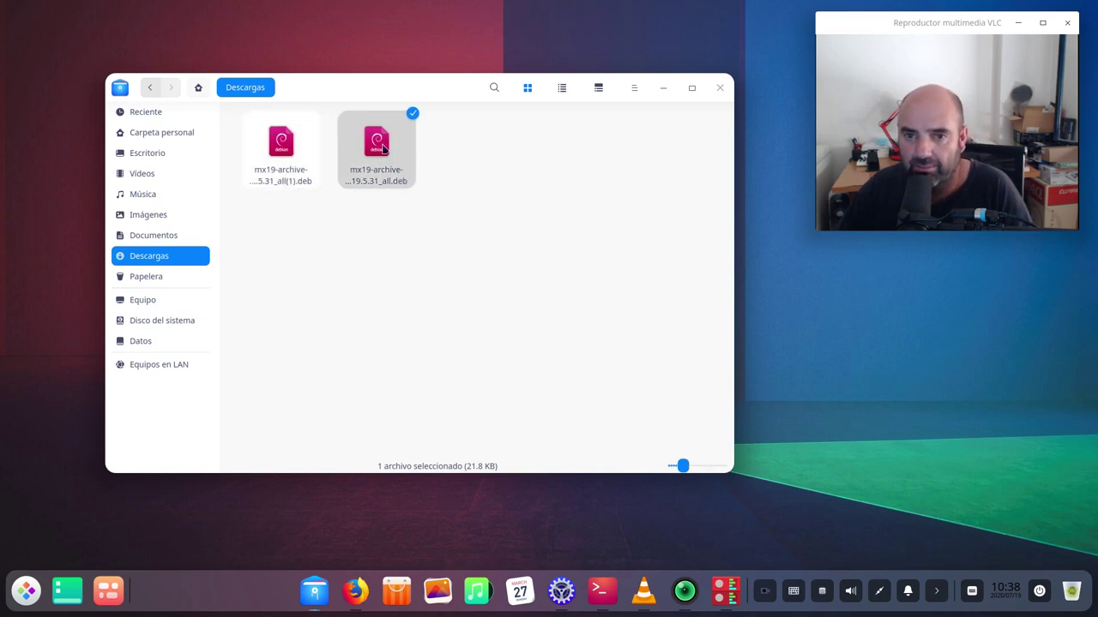
right_click(383, 150)
mouse_move(429, 172)
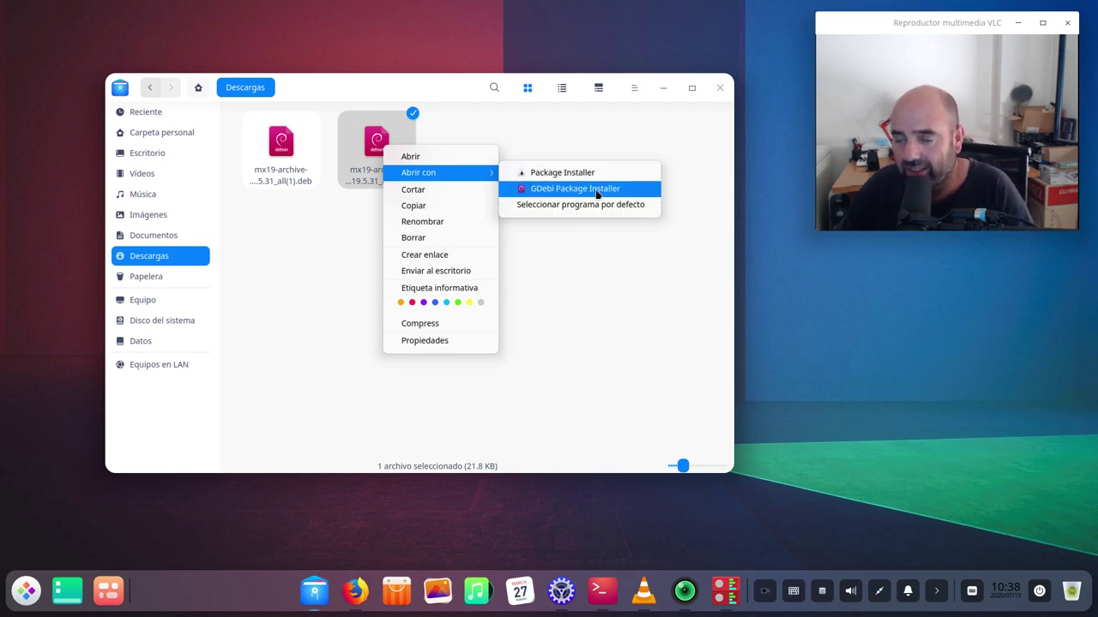
click(585, 324)
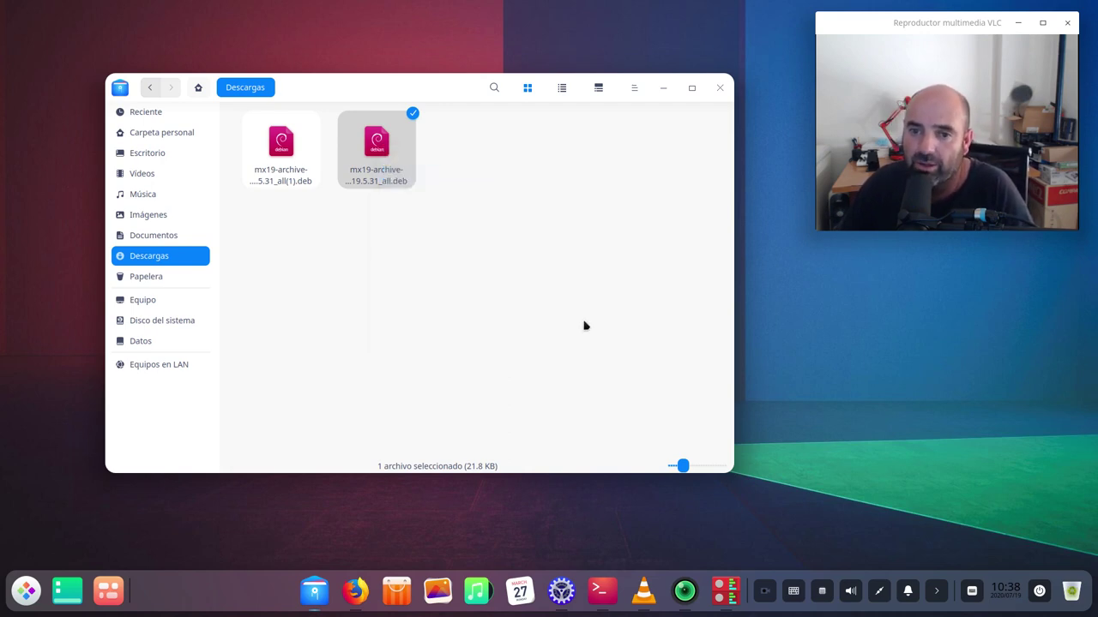
Bring up the terminal running the webcam command, minimize it again and close the file manager window.
click(601, 590)
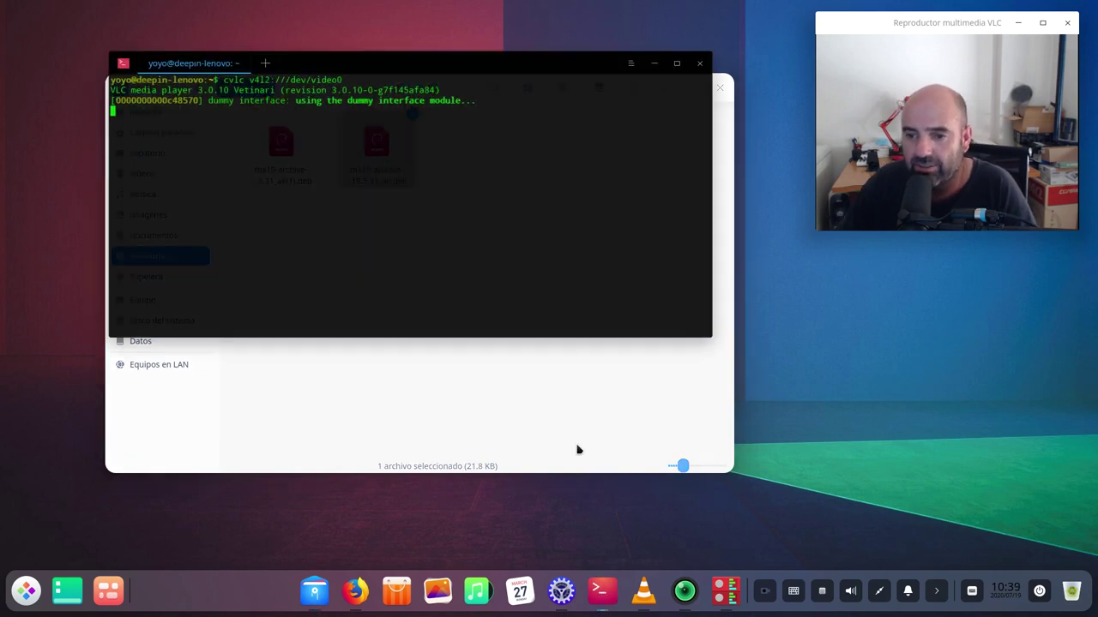
click(654, 64)
click(487, 357)
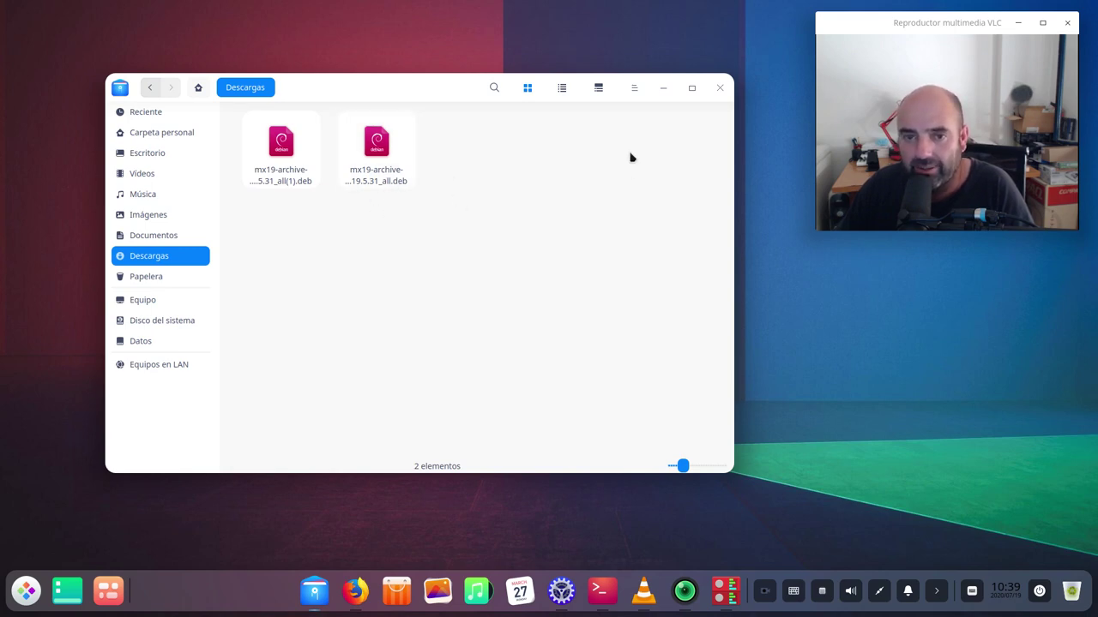
click(720, 89)
Return to the Firefox article and copy the path /etc/apt/sources.list.d/mx.list from its nano command.
click(355, 592)
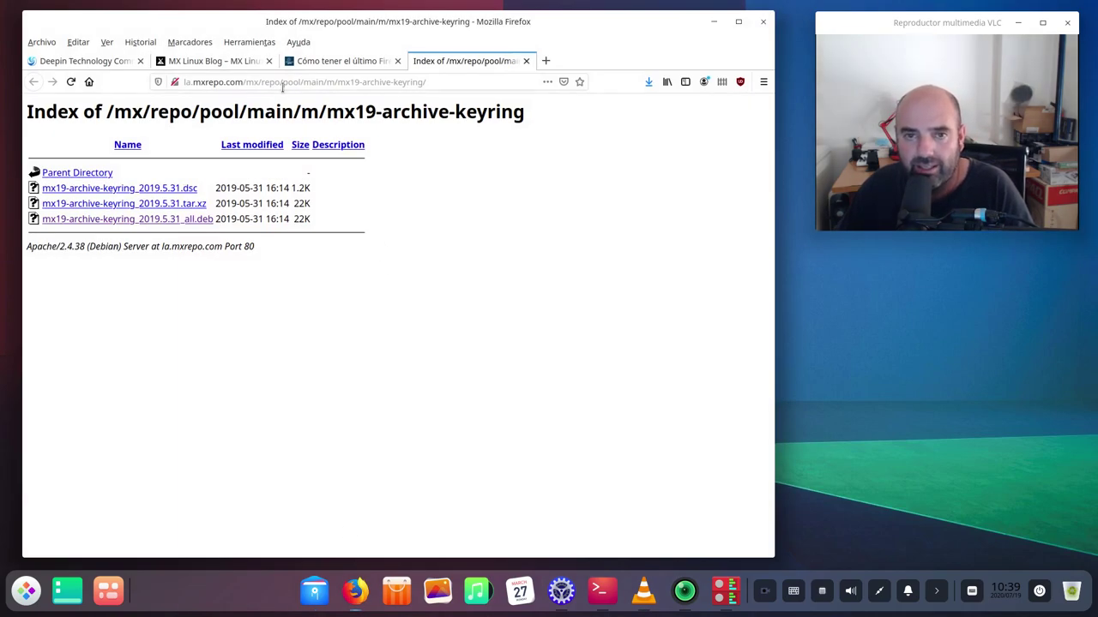
click(316, 62)
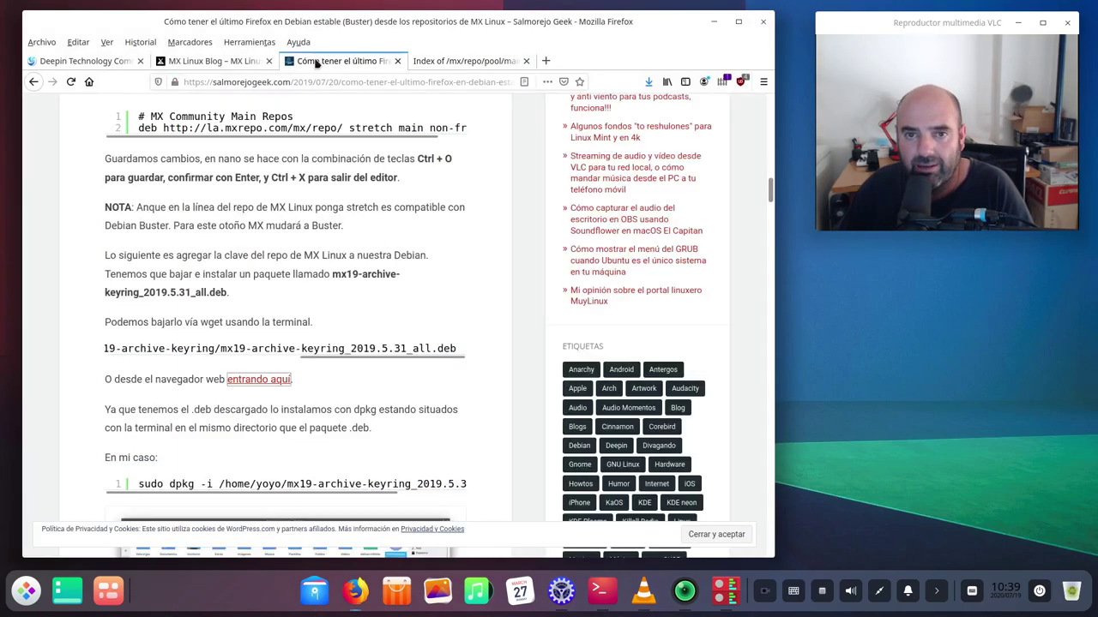
click(240, 64)
click(326, 62)
scroll(310, 300, up, 5)
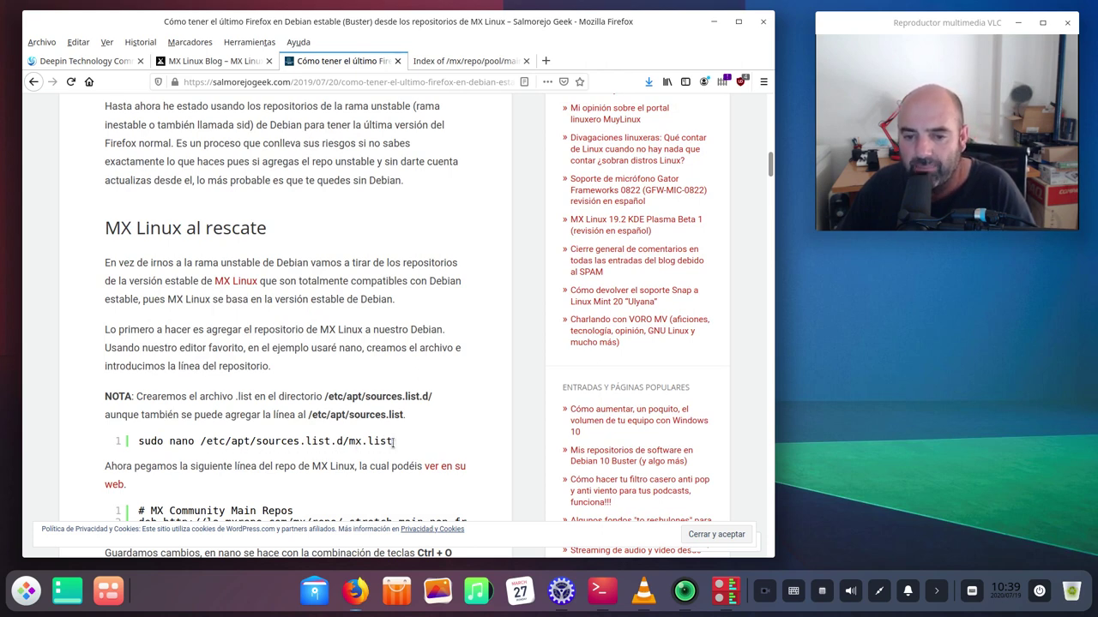
drag(394, 441, 200, 441)
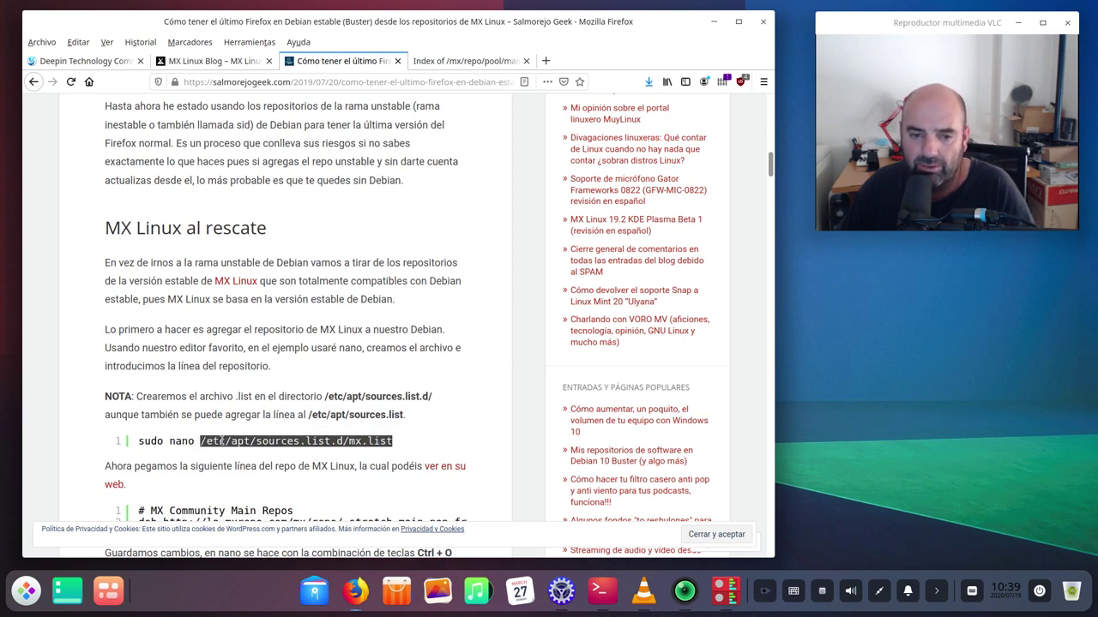
right_click(225, 440)
click(255, 452)
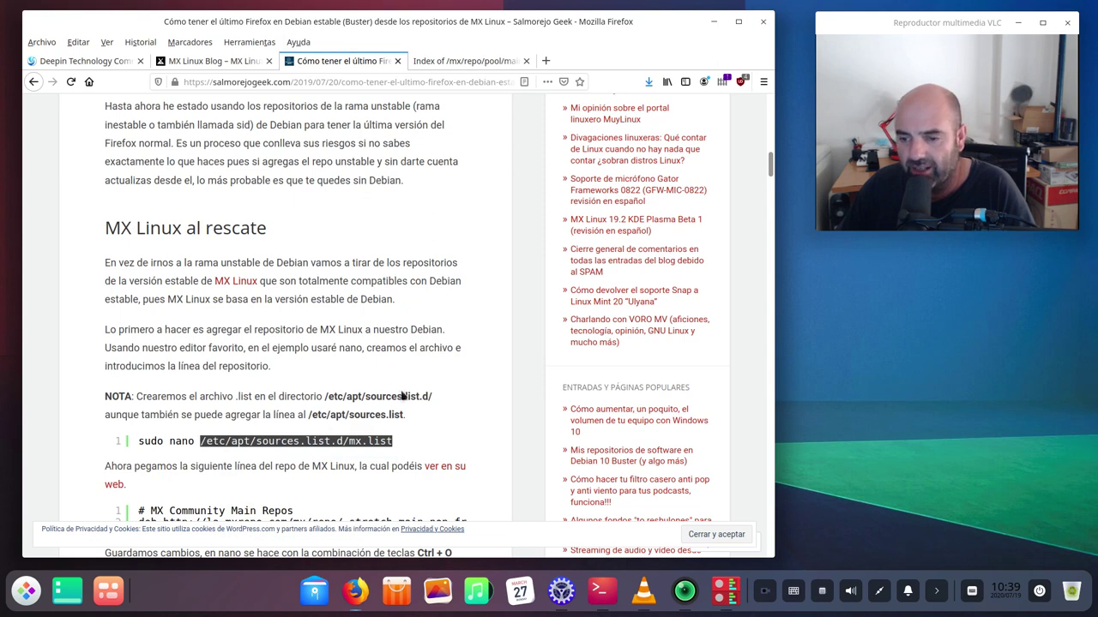
In a new terminal tab, run sudo deepin-editor /etc/apt/sources.list.d/mx.list and enter the account password to open the file.
click(601, 591)
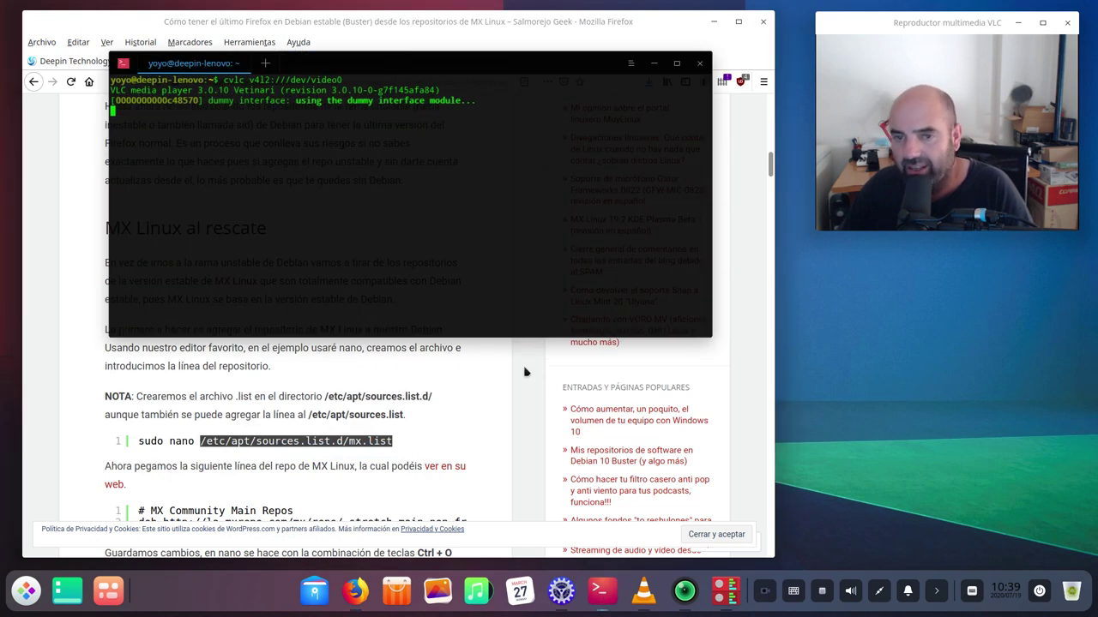
click(266, 66)
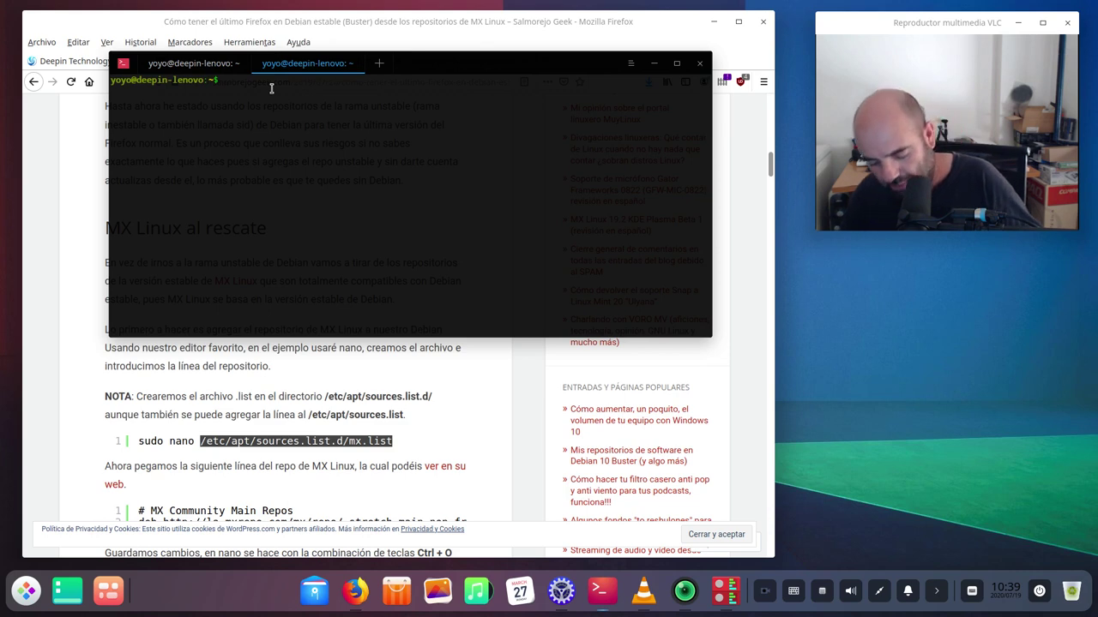
text(sudo )
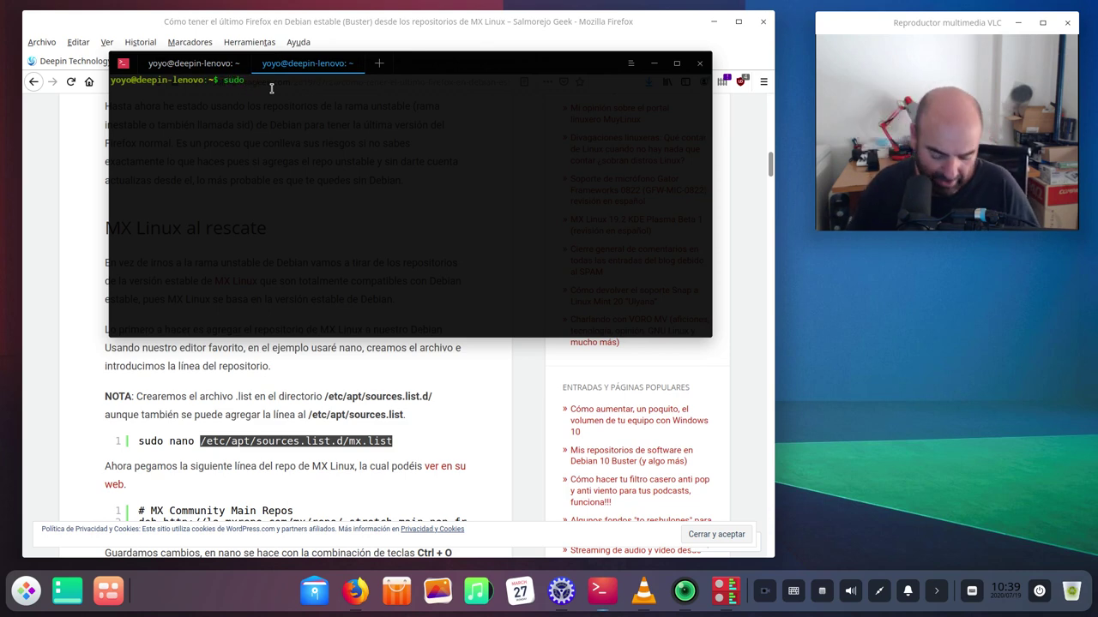
text(deepin)
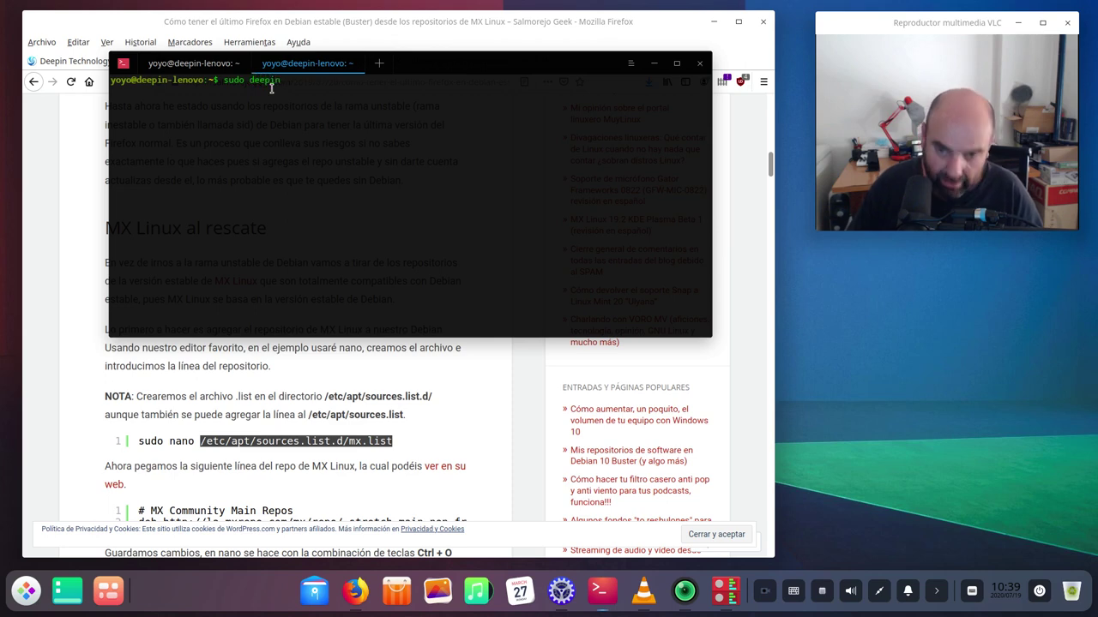
text(-)
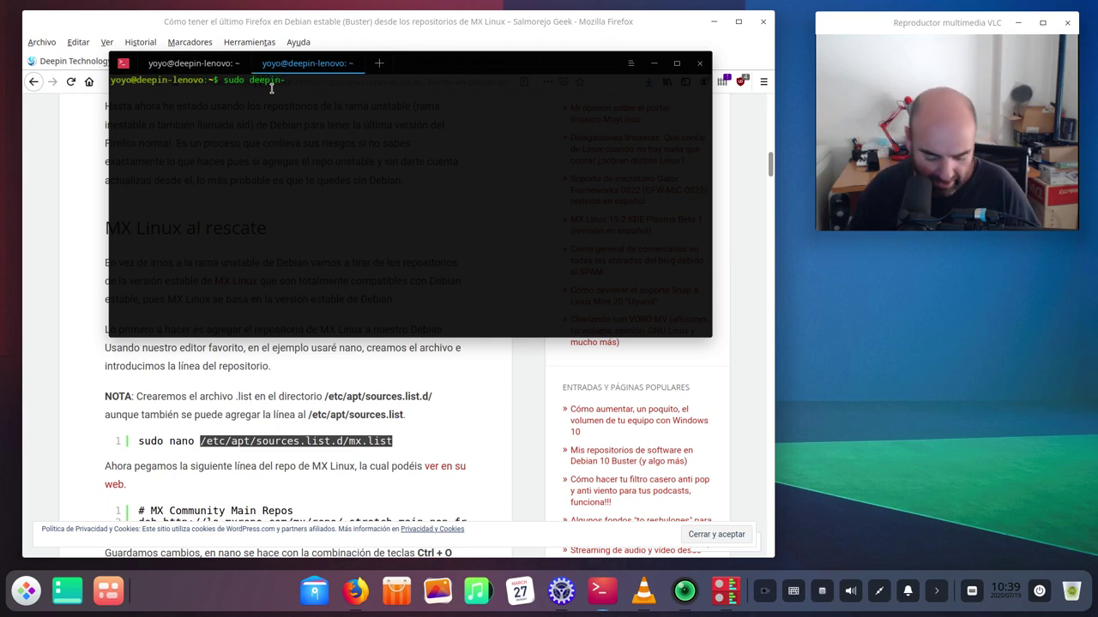
text(editor)
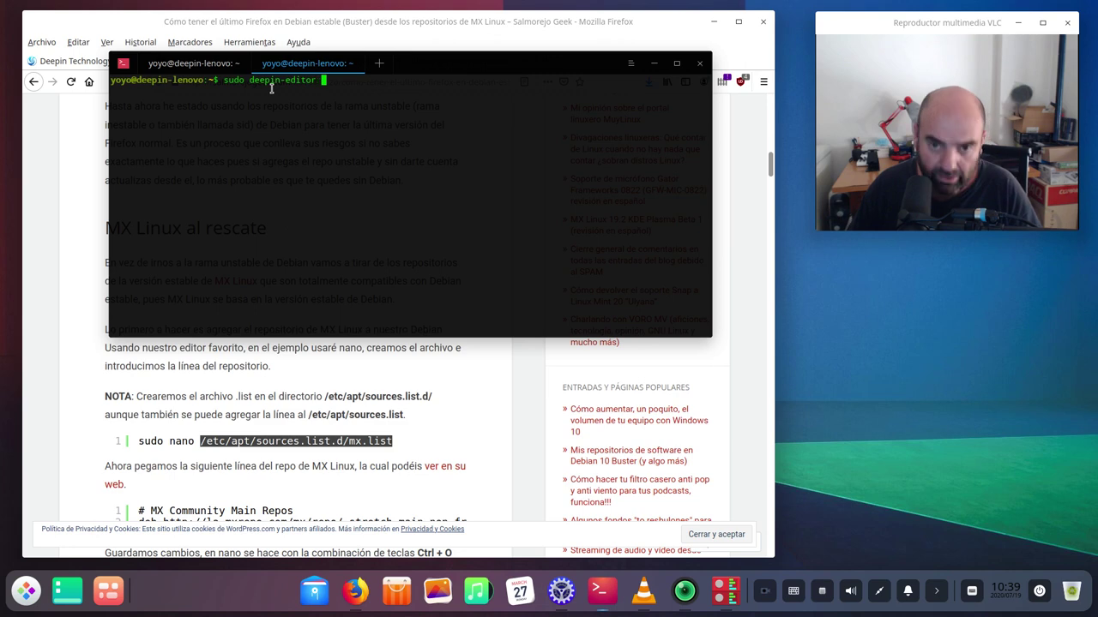
right_click(429, 131)
click(441, 143)
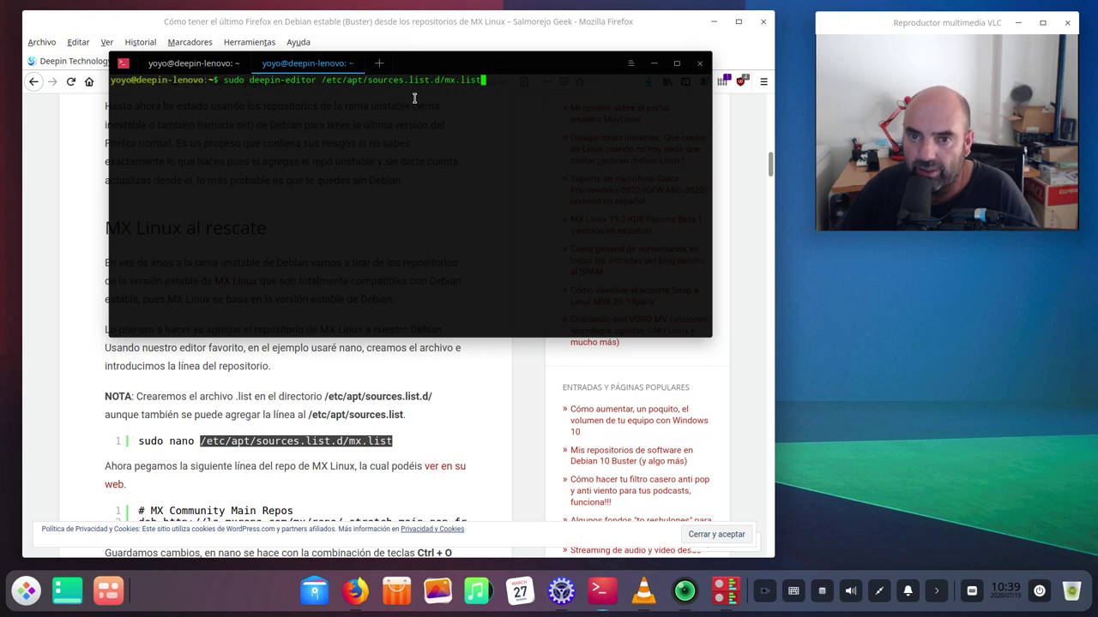
key(Return)
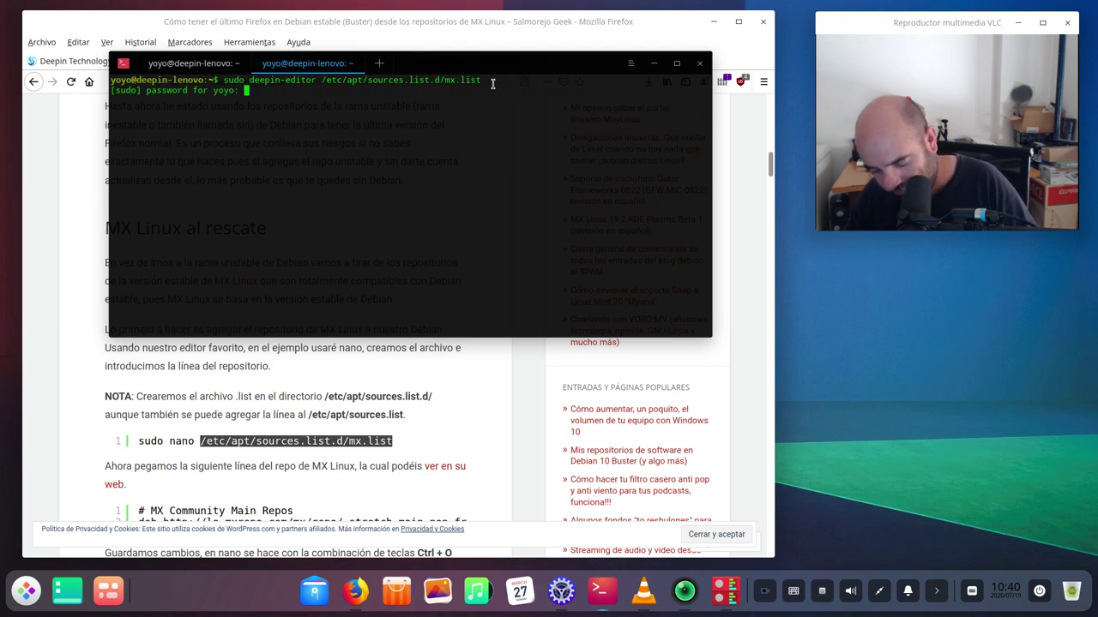
key(Return)
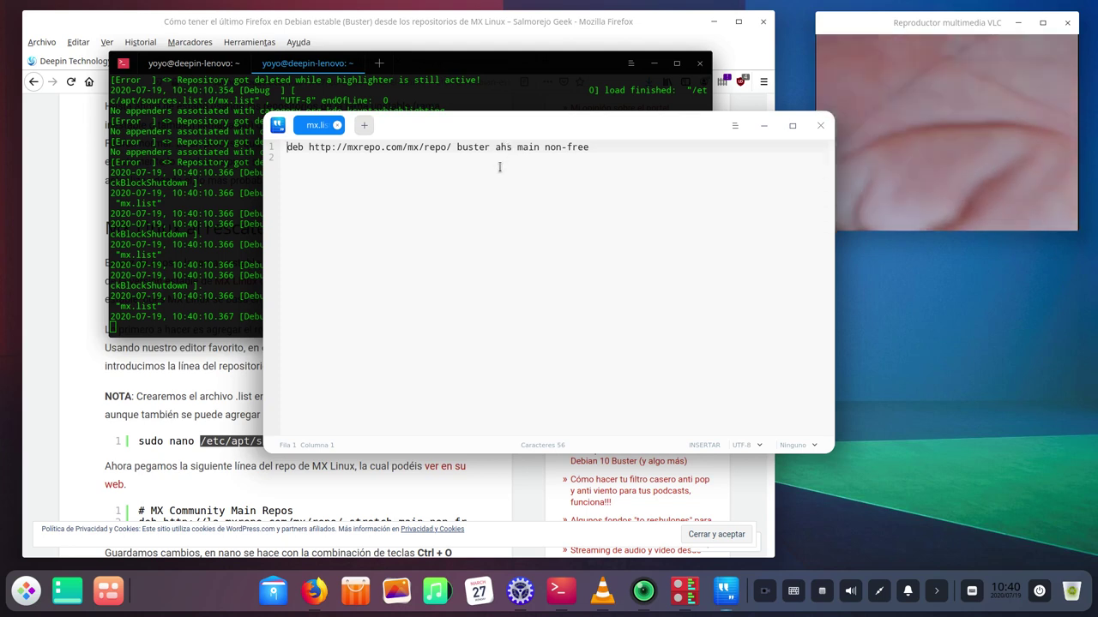
Move the text editor window over the terminal, and switch to the MX Linux Blog page in Firefox.
drag(531, 127, 421, 144)
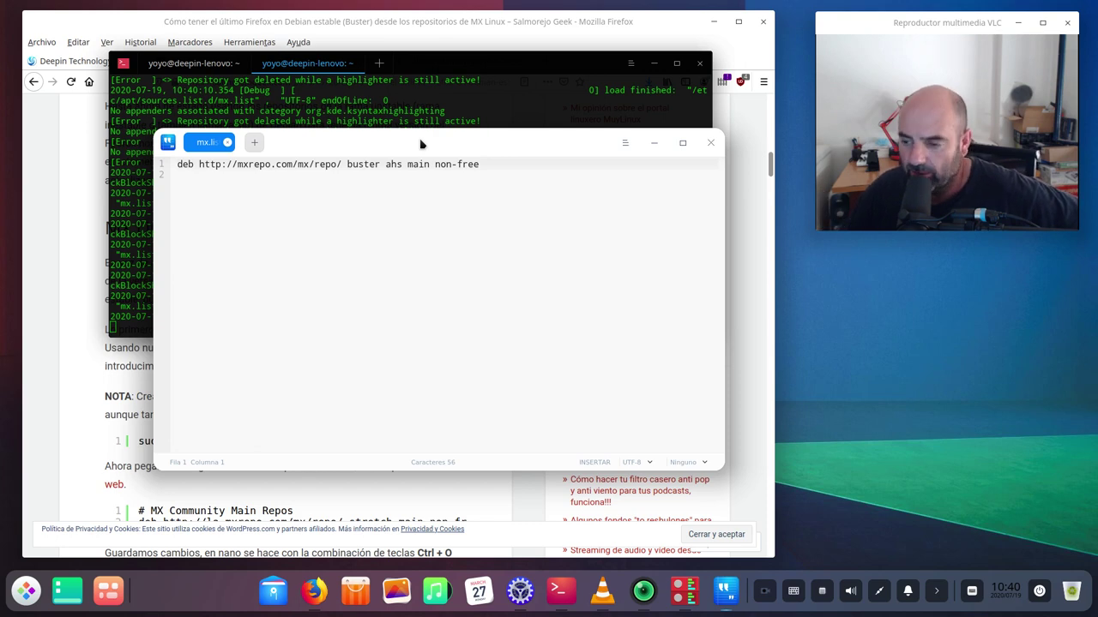
click(313, 591)
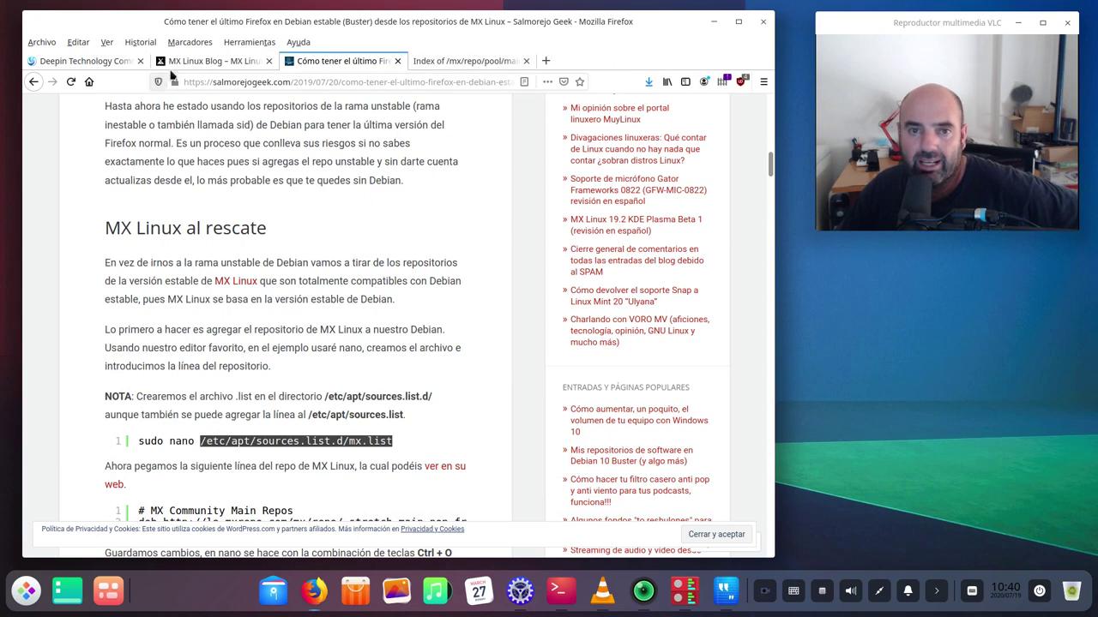
click(190, 68)
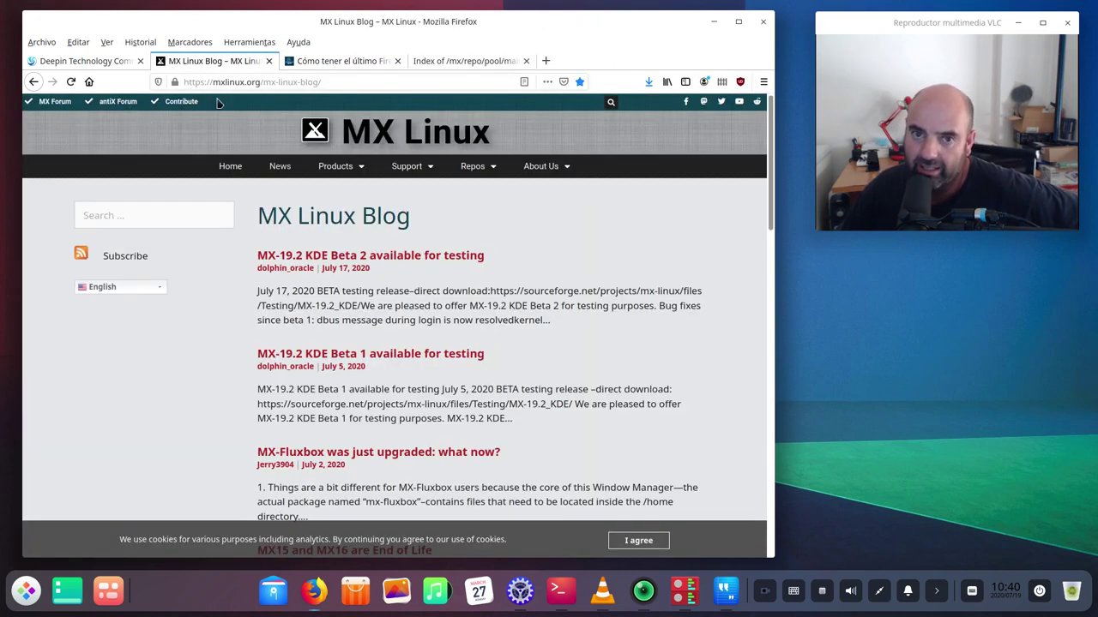
Open the MX Linux sources list page and go to the MX-19 repositories.
mouse_move(477, 172)
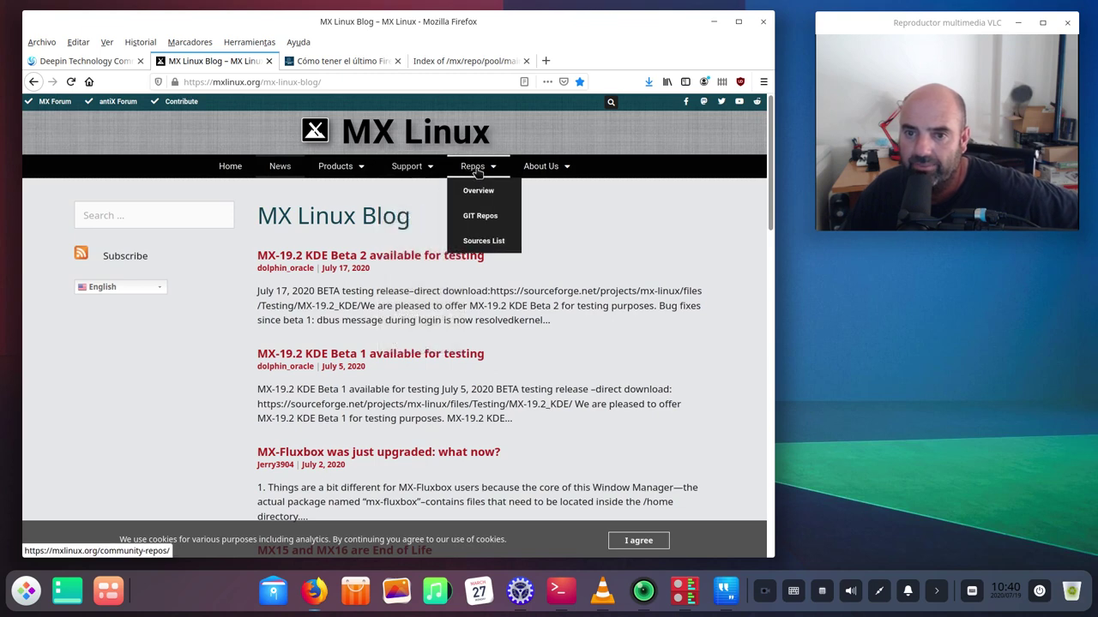
click(467, 239)
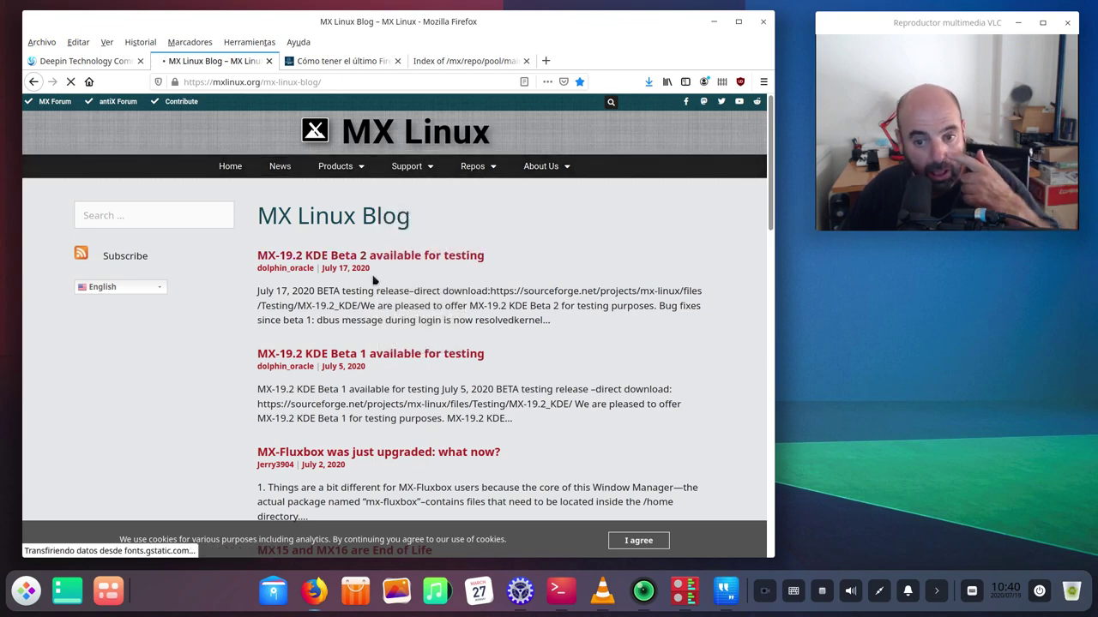
scroll(378, 280, down, 5)
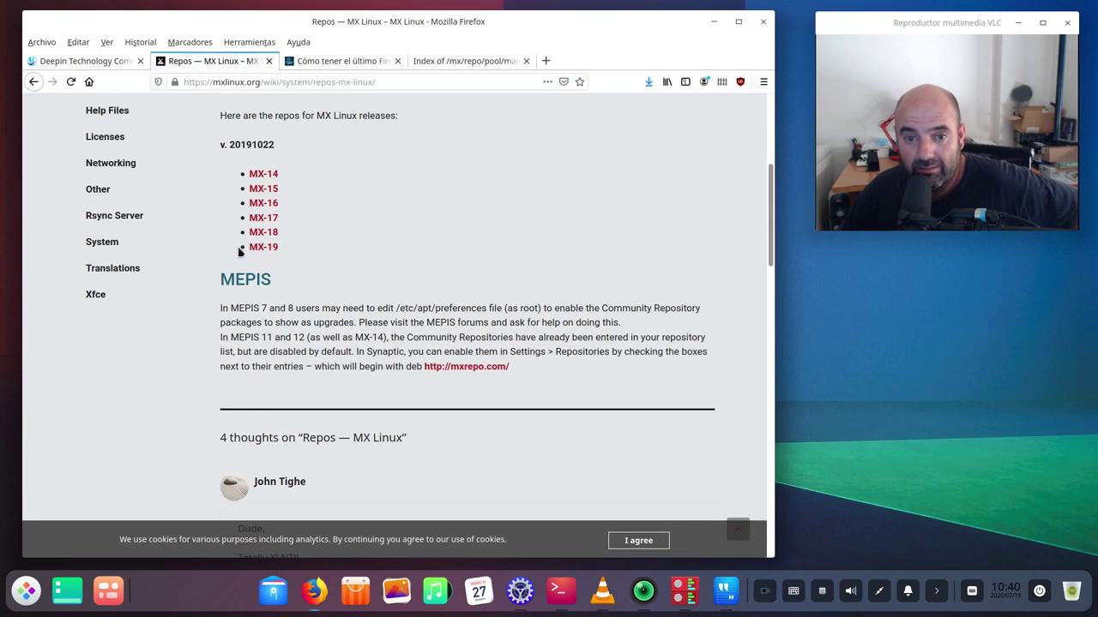
click(259, 247)
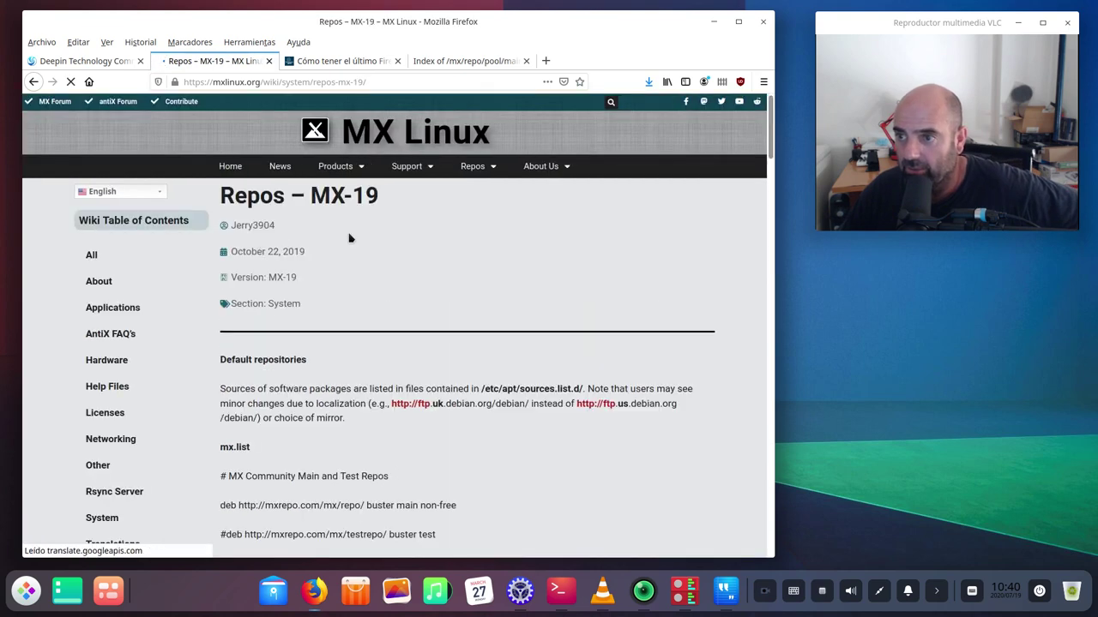
scroll(349, 238, down, 6)
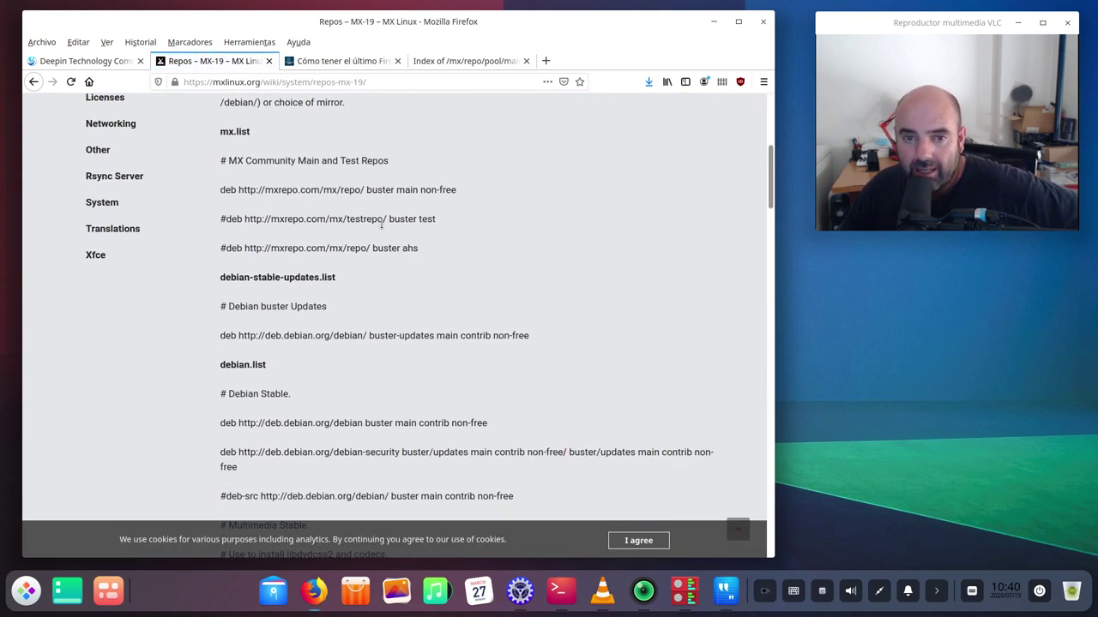
Highlight the mx.list heading, its buster main non-free line and its commented-out buster ahs line.
scroll(381, 224, up, 2)
drag(264, 218, 219, 211)
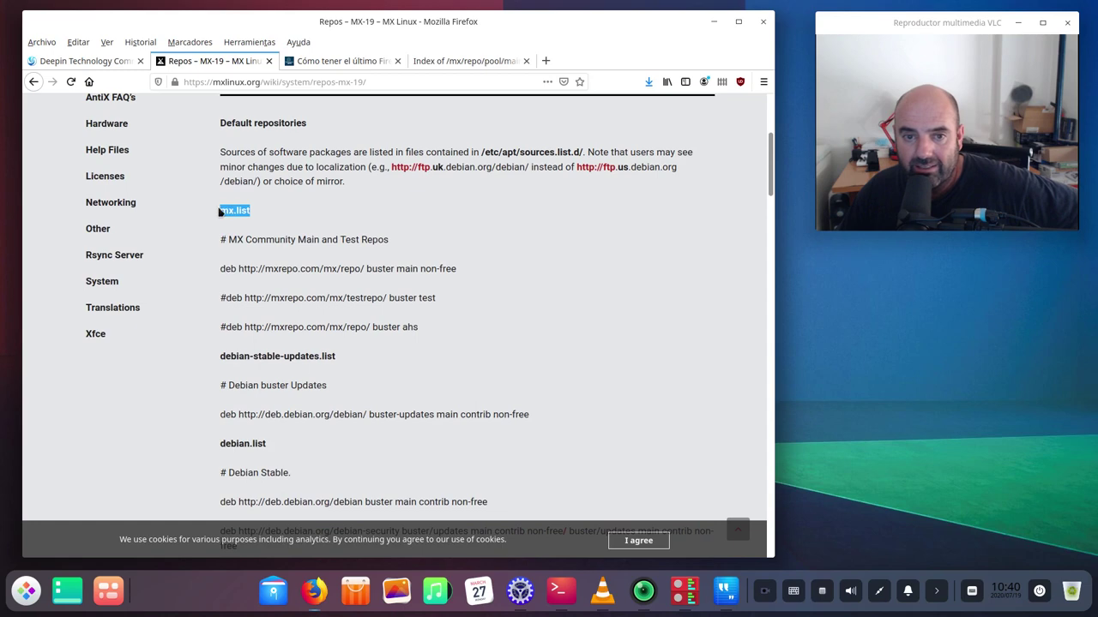
click(391, 226)
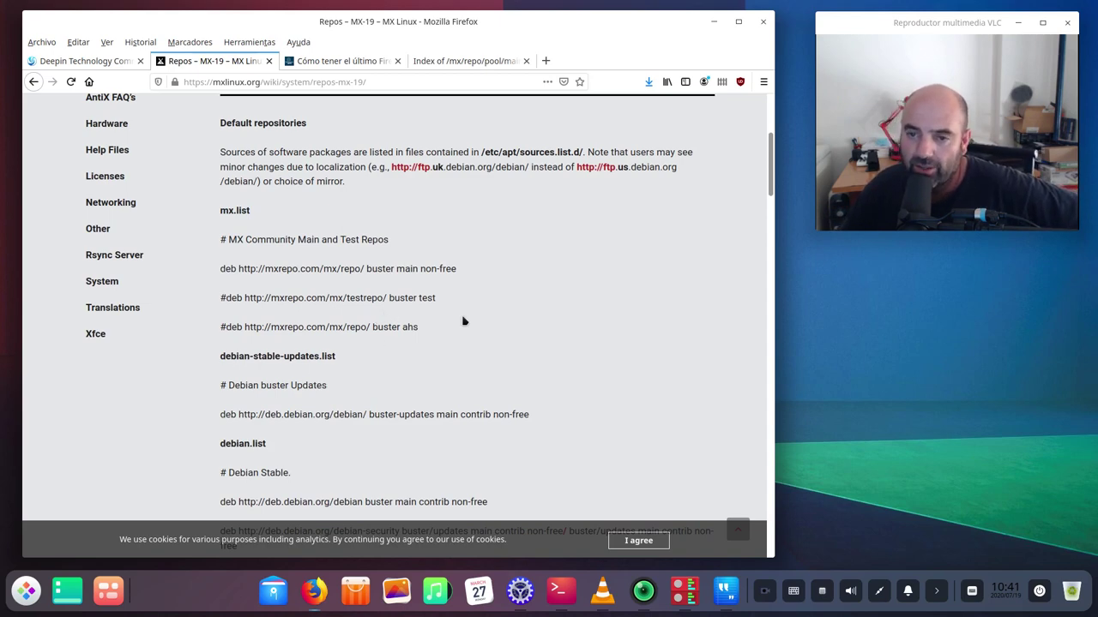
drag(457, 269, 257, 264)
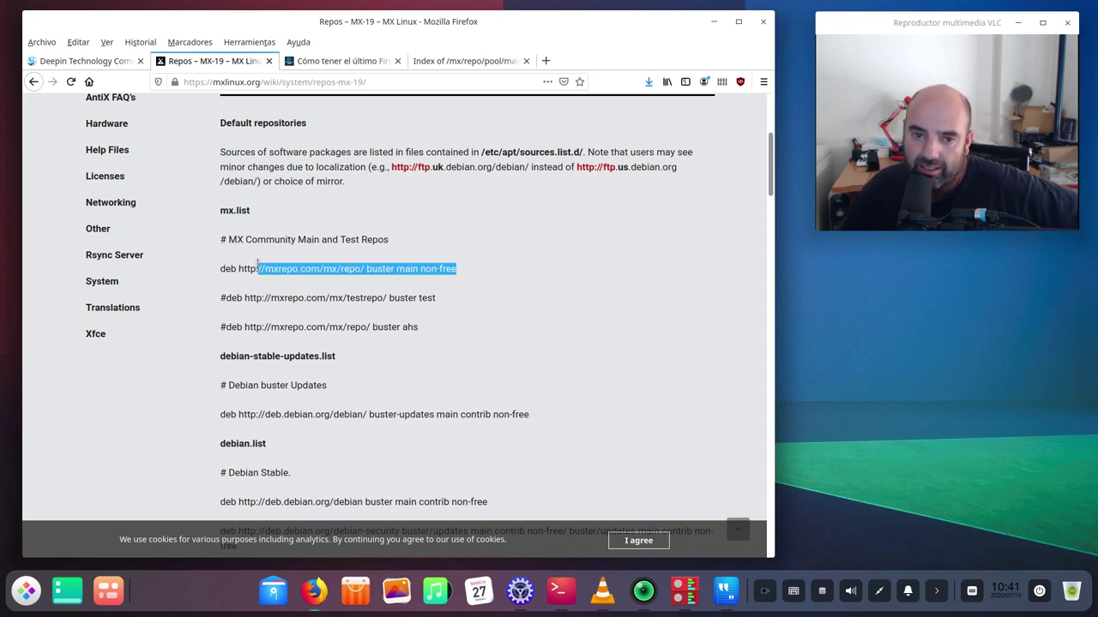
click(434, 289)
drag(457, 269, 212, 275)
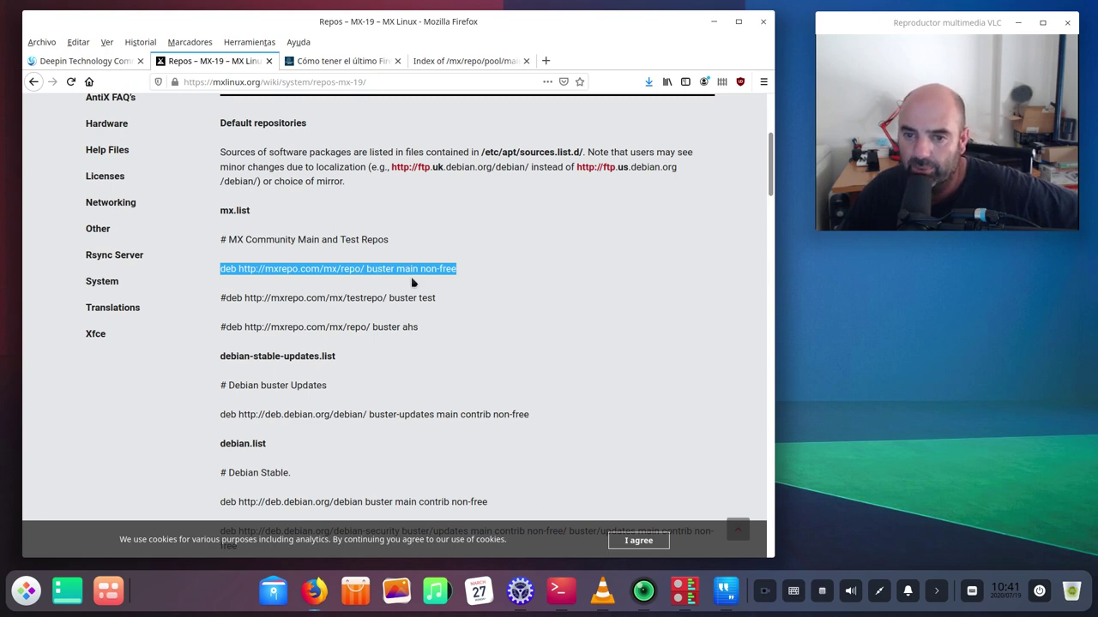
click(450, 284)
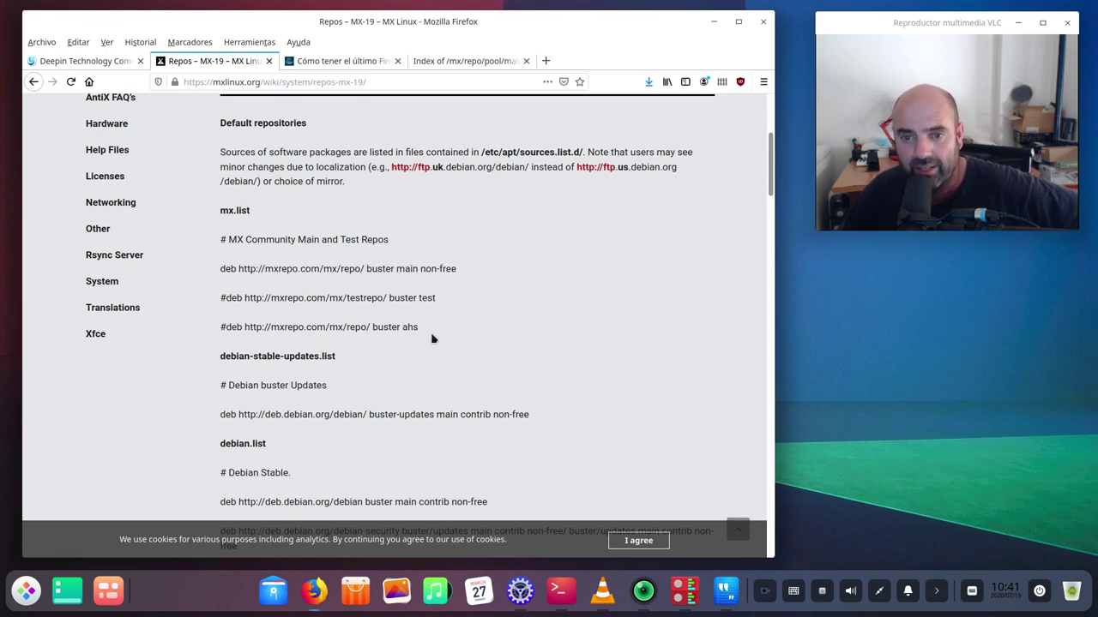
drag(369, 328, 229, 329)
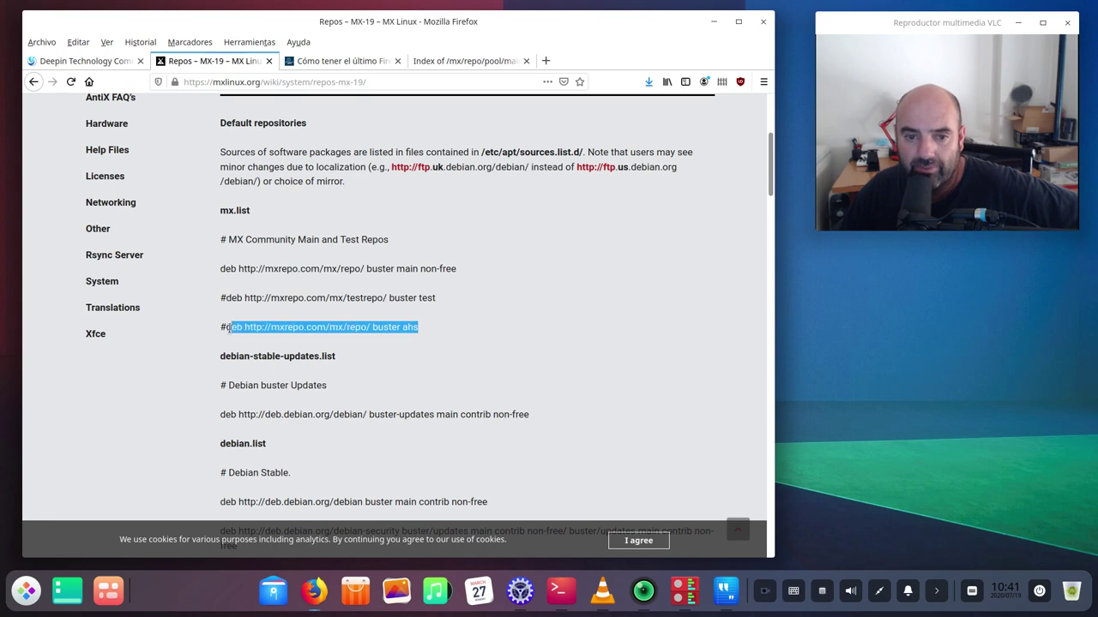
click(366, 343)
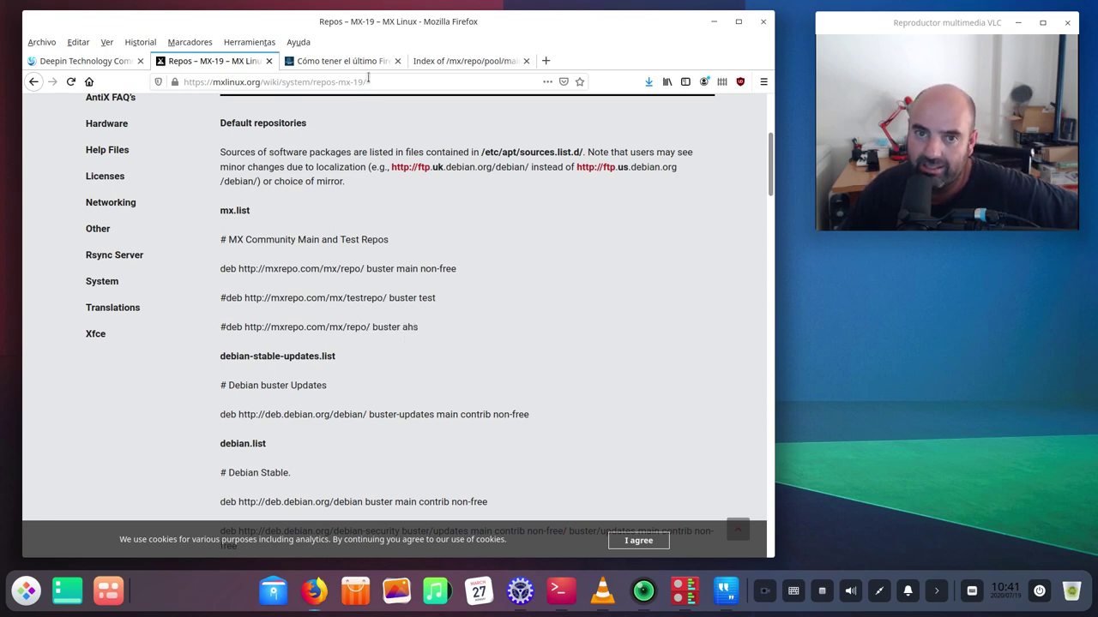
Check the mx19-archive-keyring index page, return to the MX-19 repositories page and highlight ahs in the third mx.list entry.
click(464, 61)
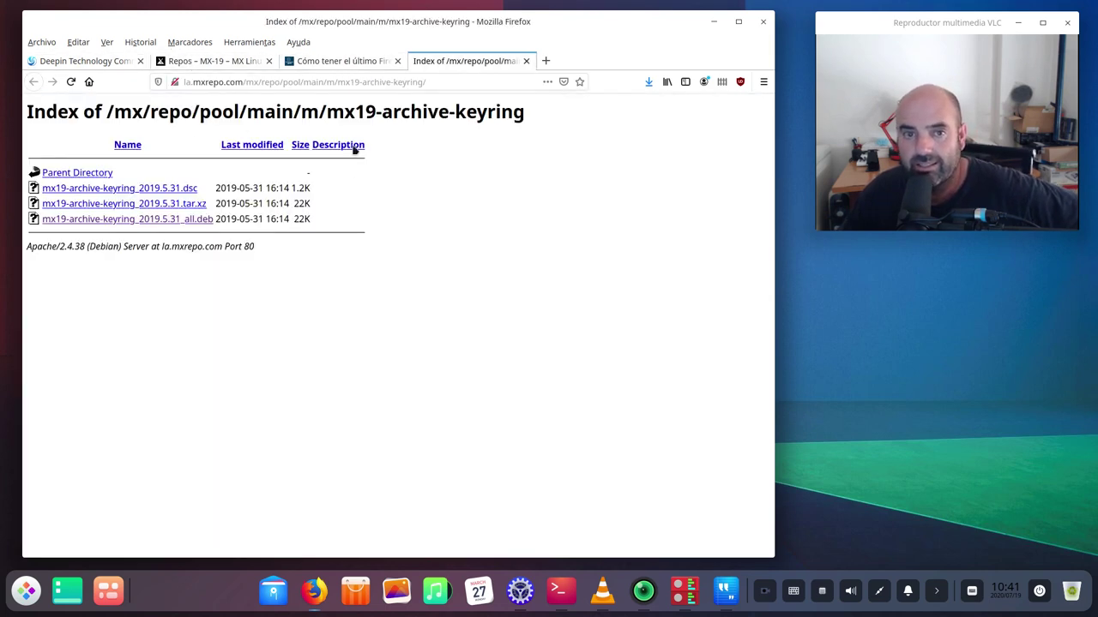
click(228, 65)
drag(424, 326, 398, 326)
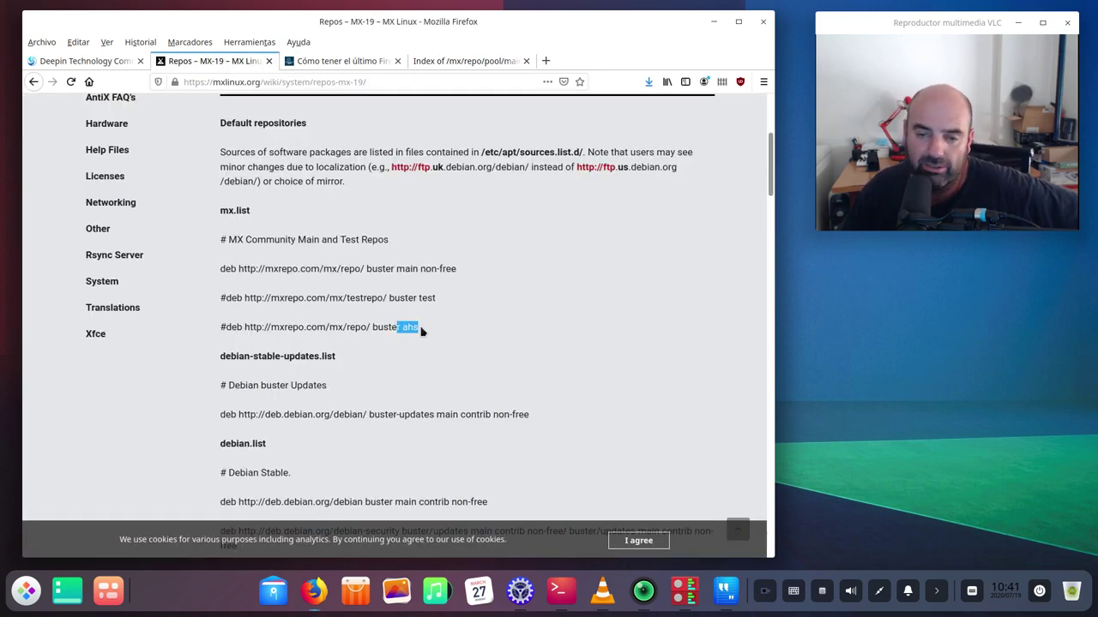
click(422, 332)
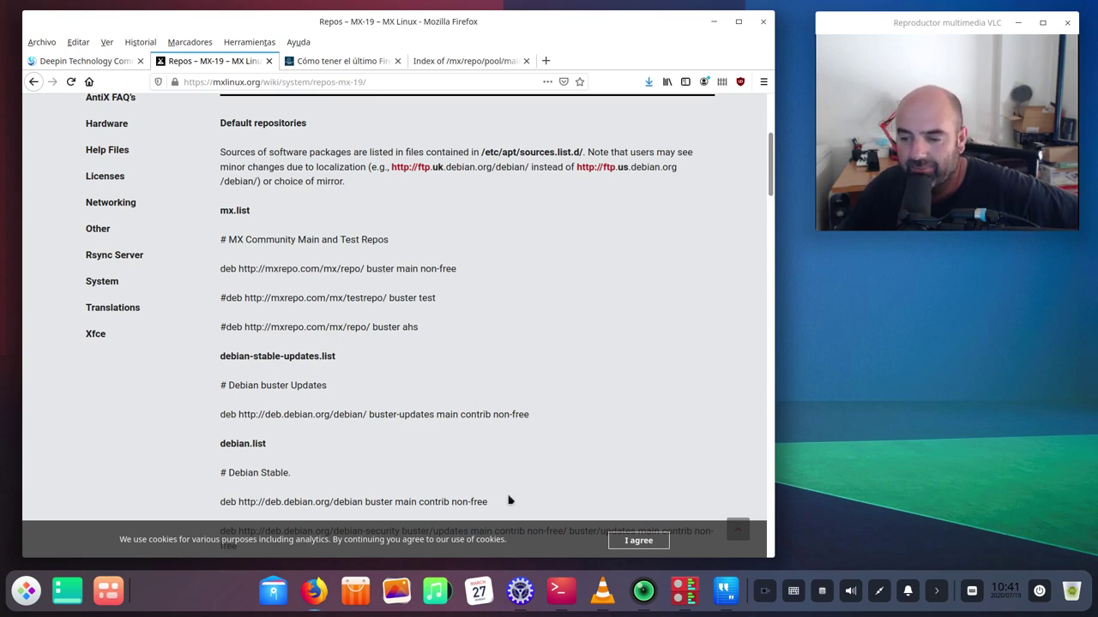
Switch to the text editor with mx.list and highlight the word ahs and the whole deb repository line.
click(725, 590)
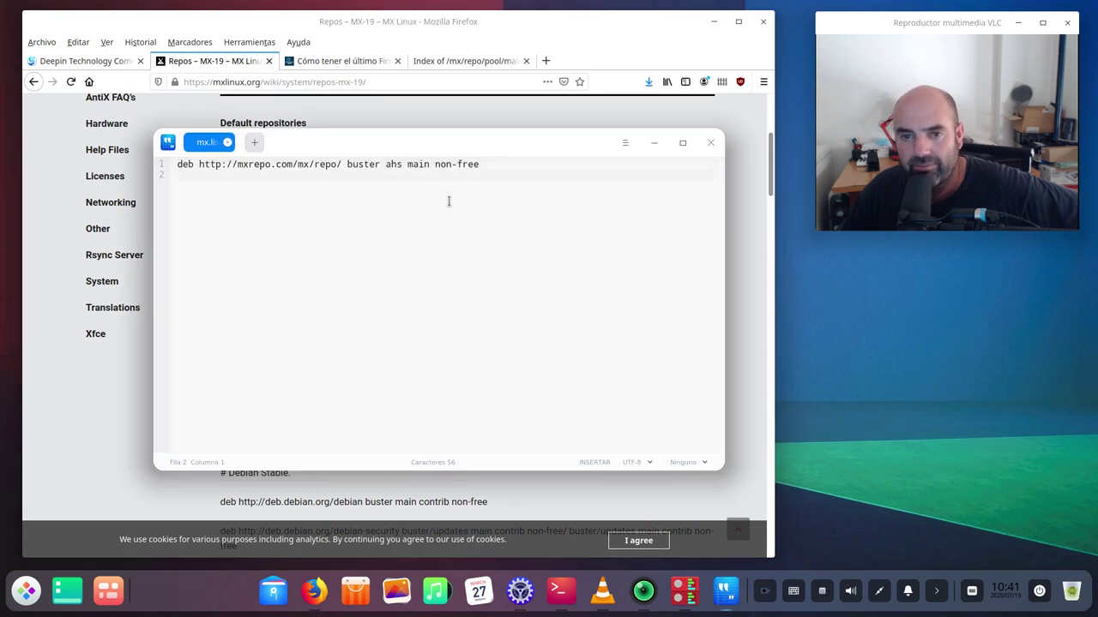
drag(176, 164, 377, 164)
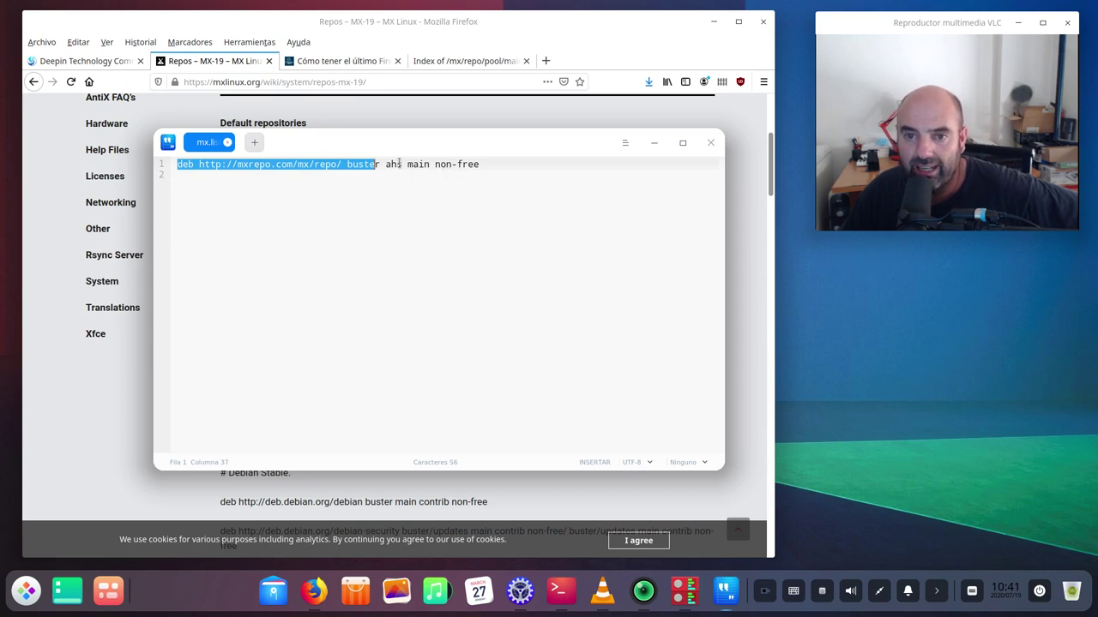
drag(402, 164, 386, 164)
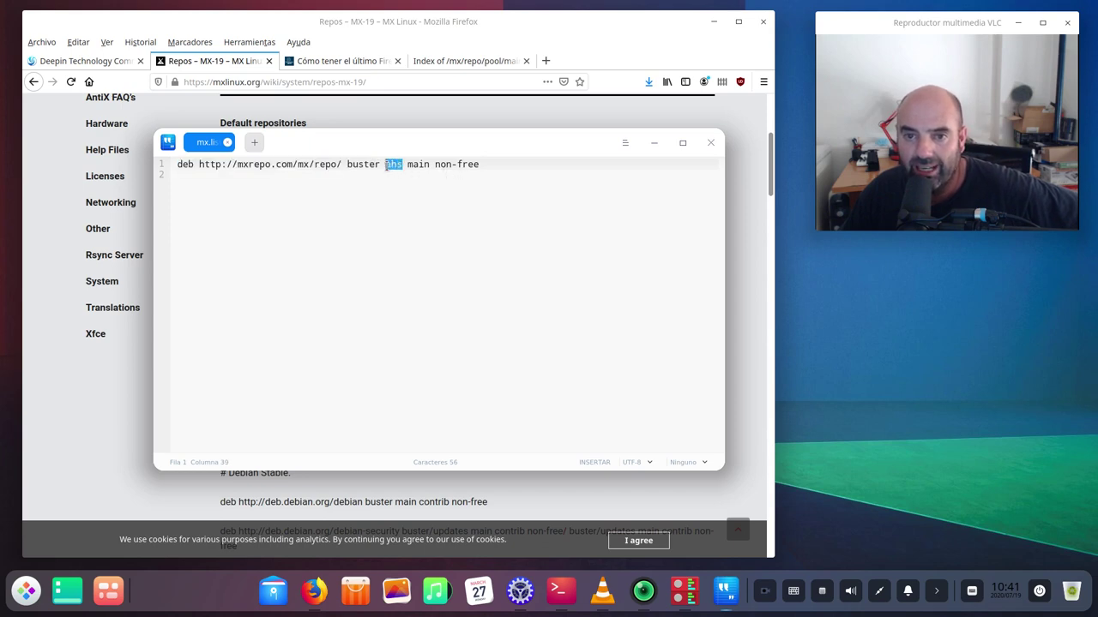
click(388, 243)
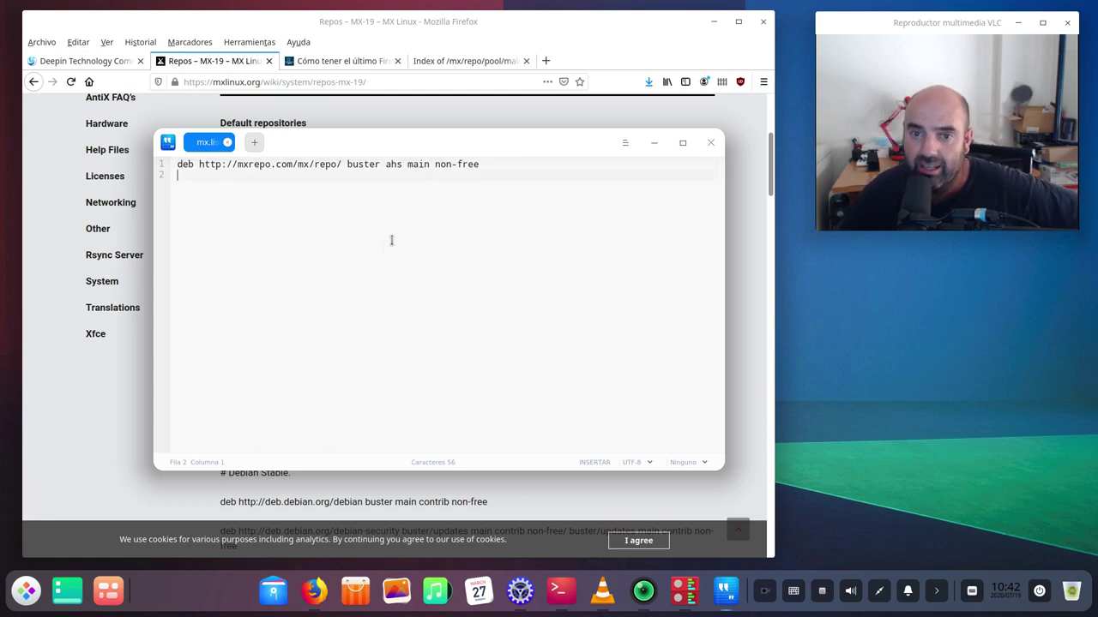
click(481, 164)
key(shift+Home)
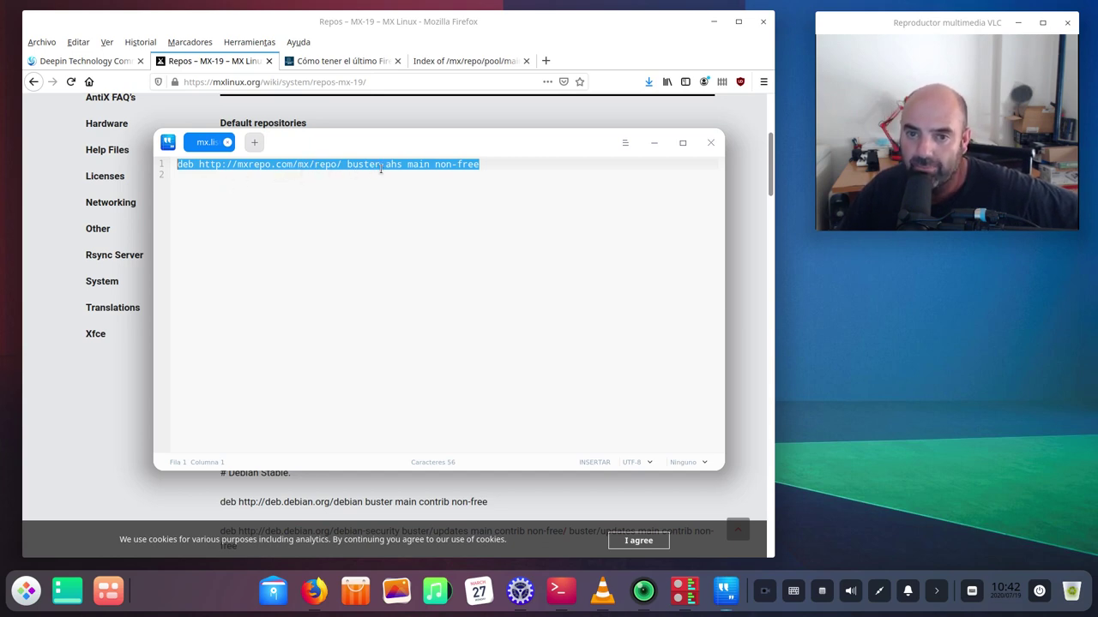
Return to Firefox and compare the buster main non-free line with the ahs component under mx.list.
click(657, 32)
drag(467, 270, 219, 268)
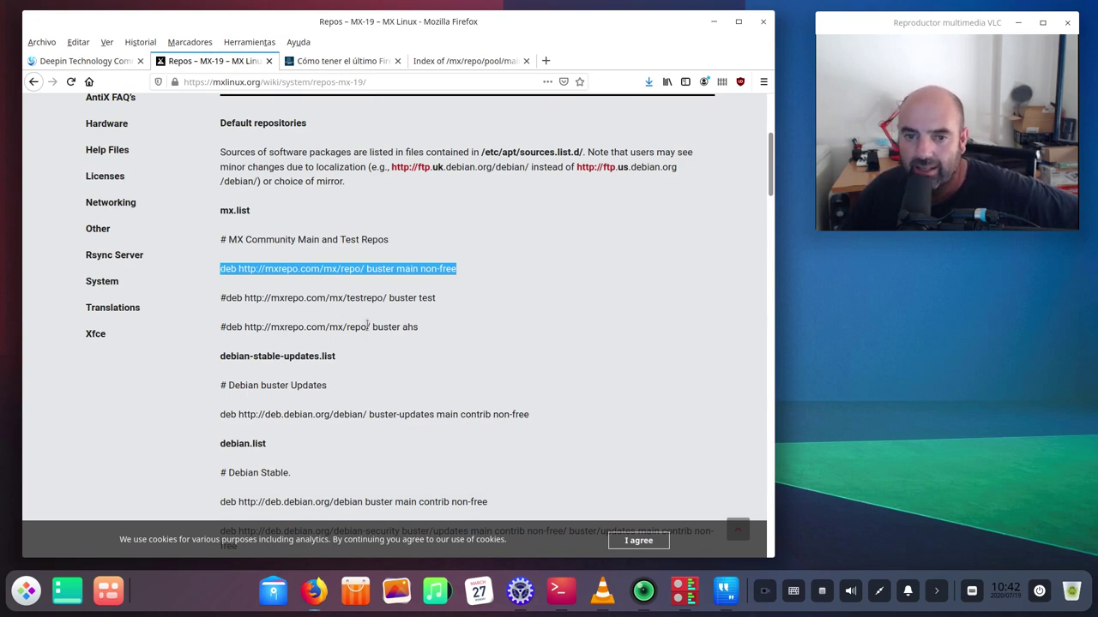
click(473, 337)
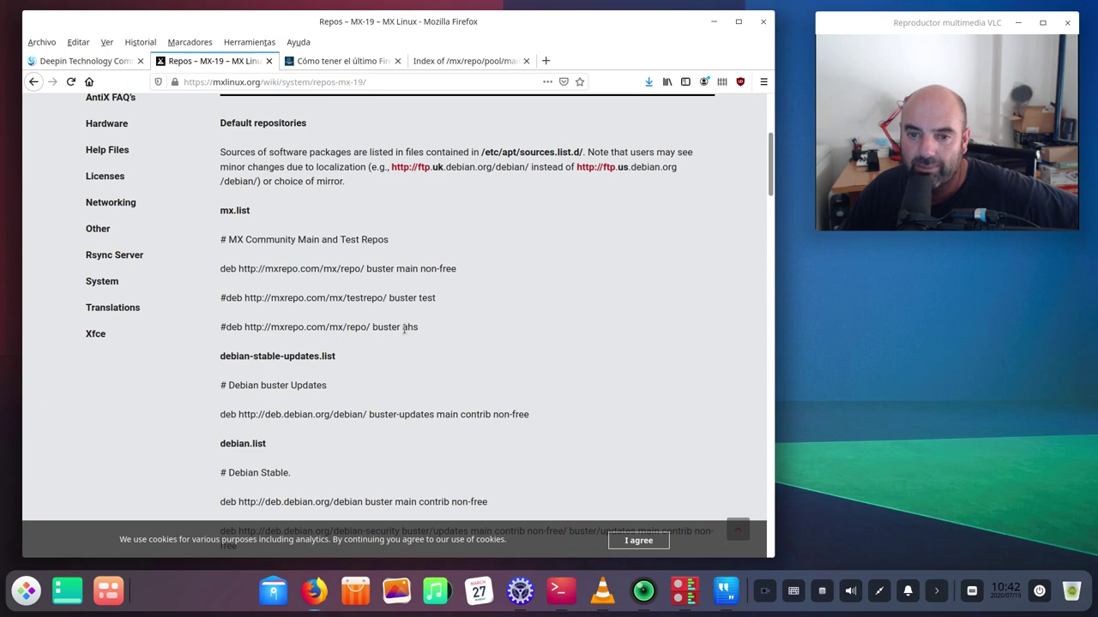
drag(417, 327, 401, 327)
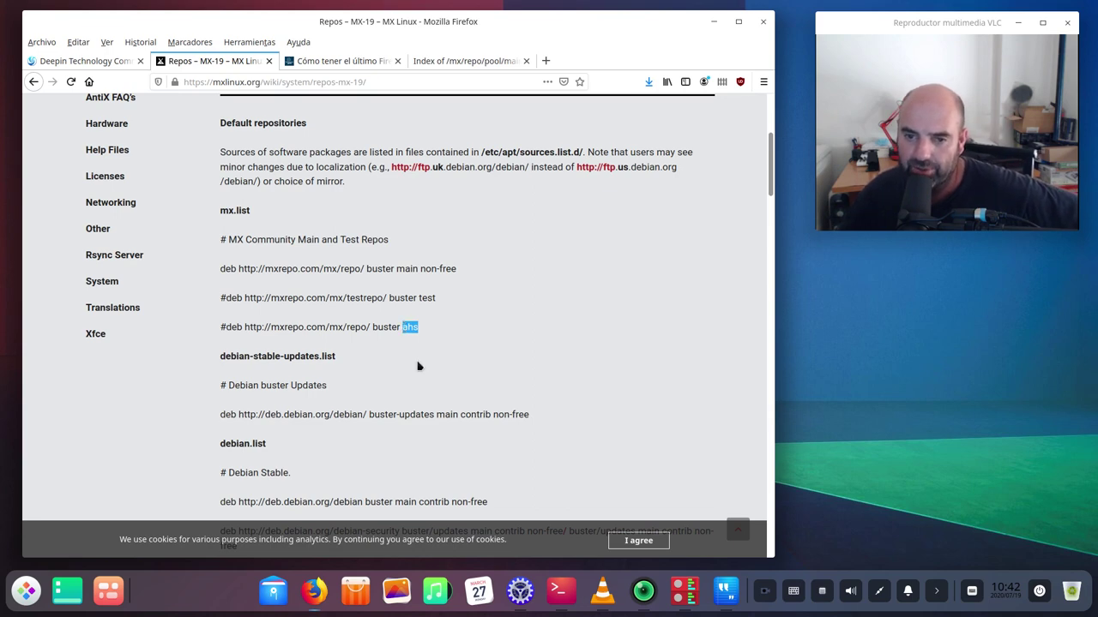
click(422, 362)
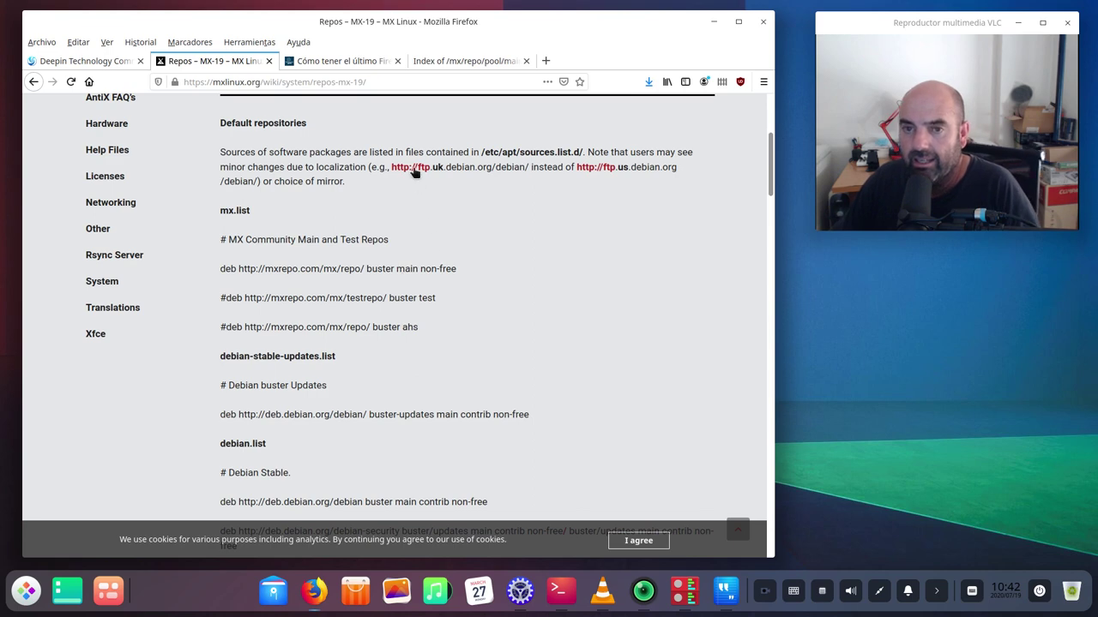
Open the MX-19.2 KDE Beta 2 news article and highlight its statement about Advanced Hardware Support (AHS) enabled 64-bit only.
scroll(257, 217, up, 5)
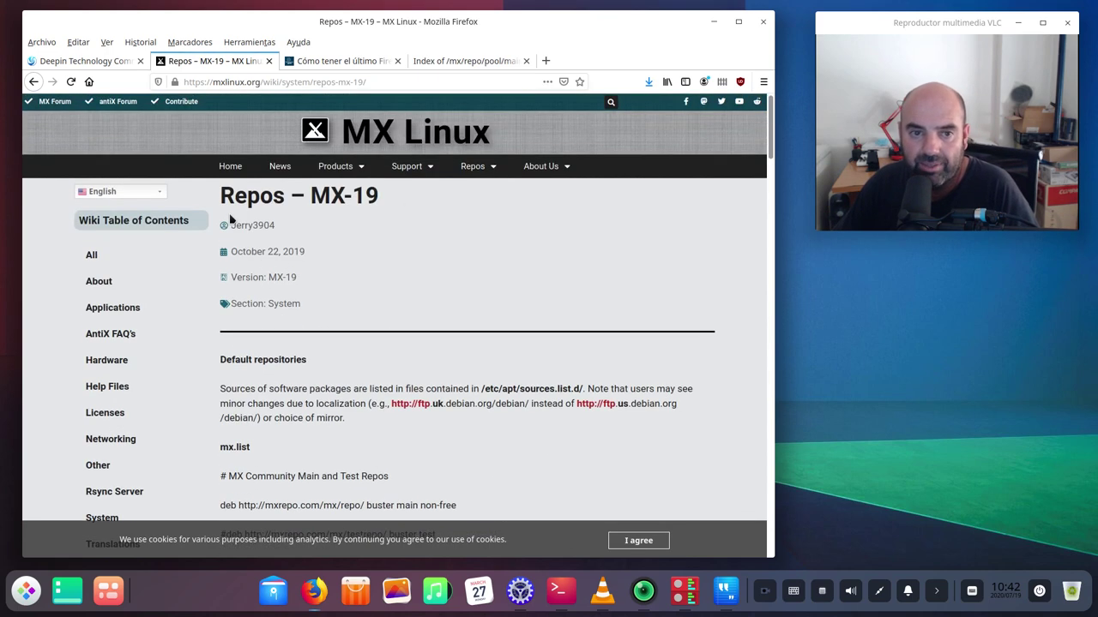
click(276, 172)
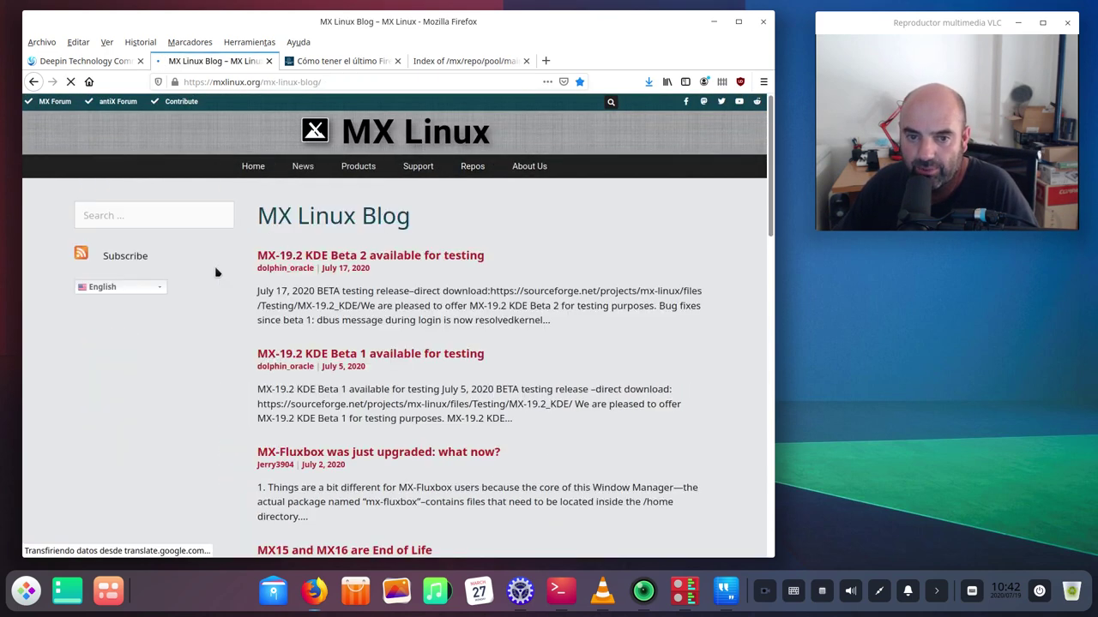
click(385, 255)
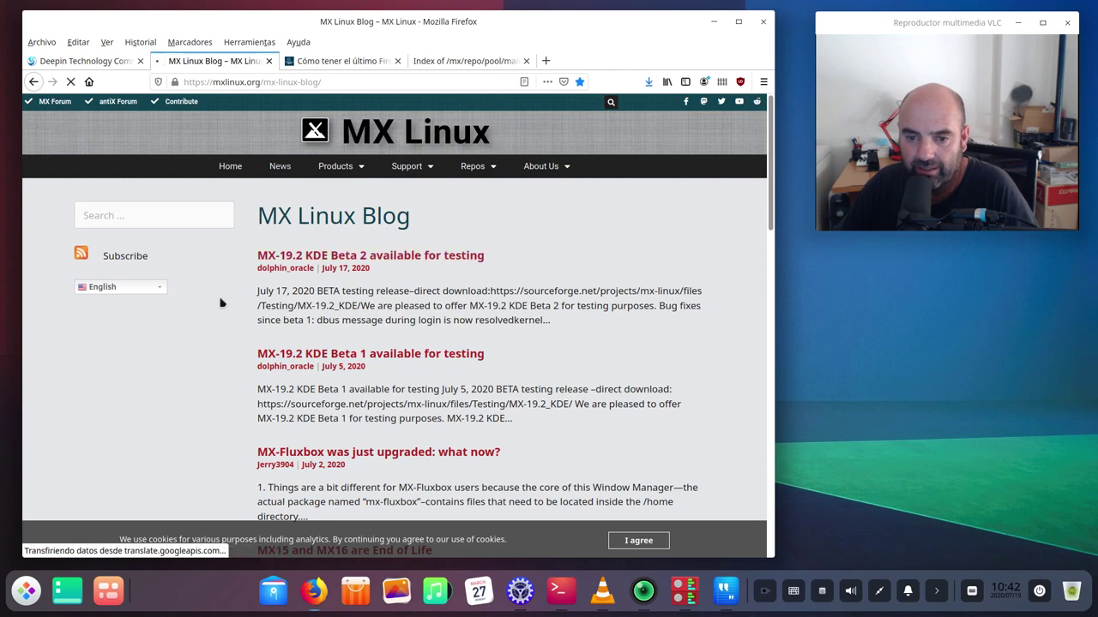
scroll(220, 302, down, 7)
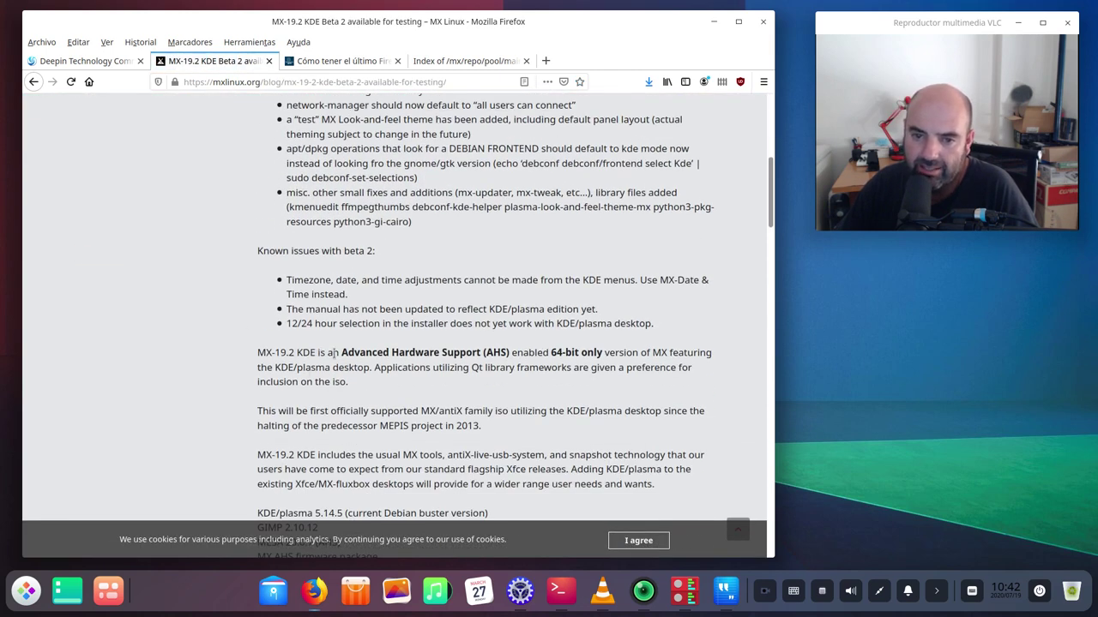
drag(334, 353, 601, 355)
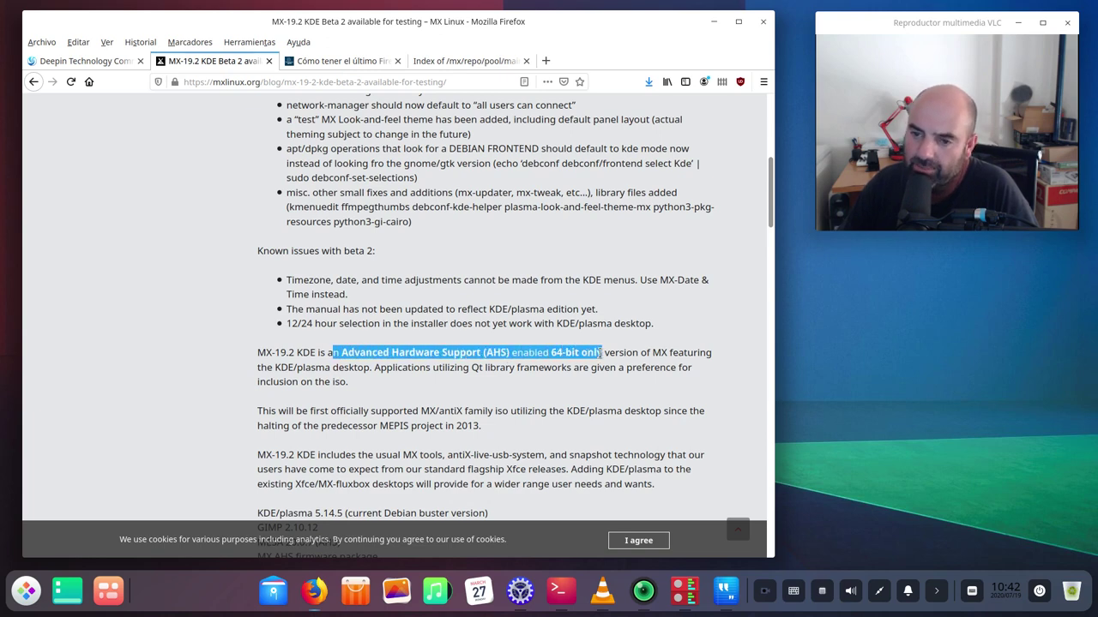
click(553, 409)
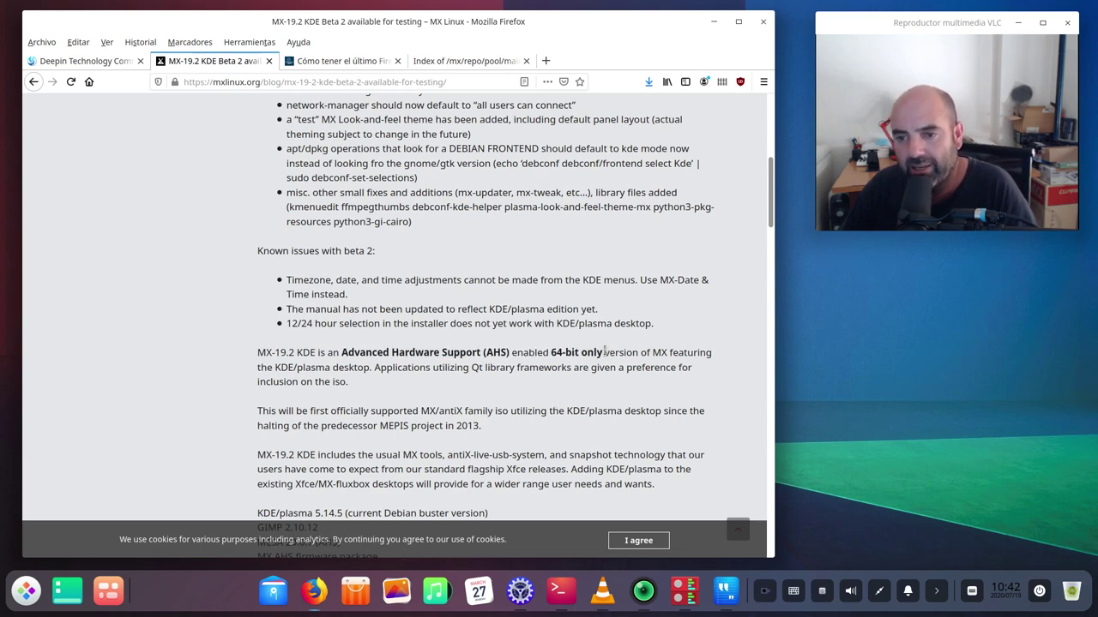
drag(604, 355, 341, 352)
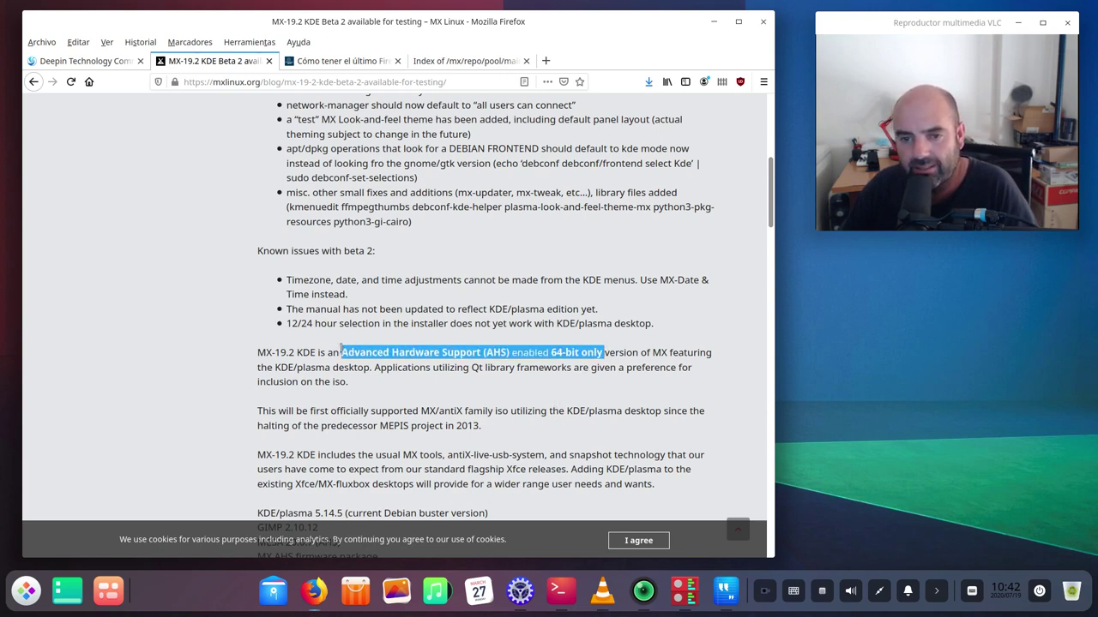
click(393, 395)
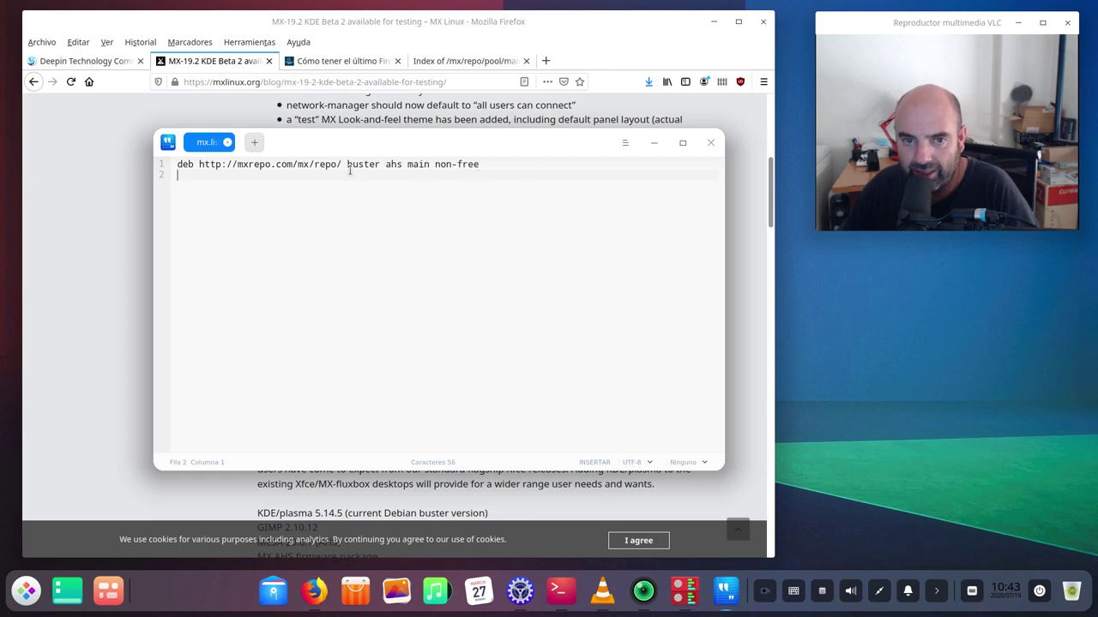
Look over the text editor's main menu options and close the editor window holding mx.list.
click(625, 143)
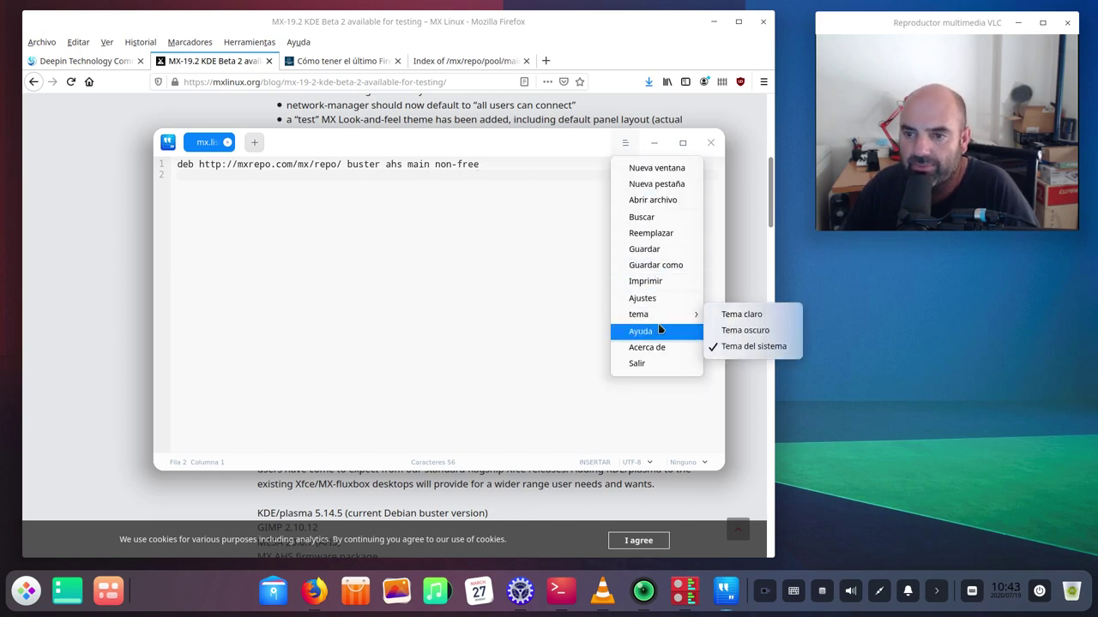
click(429, 289)
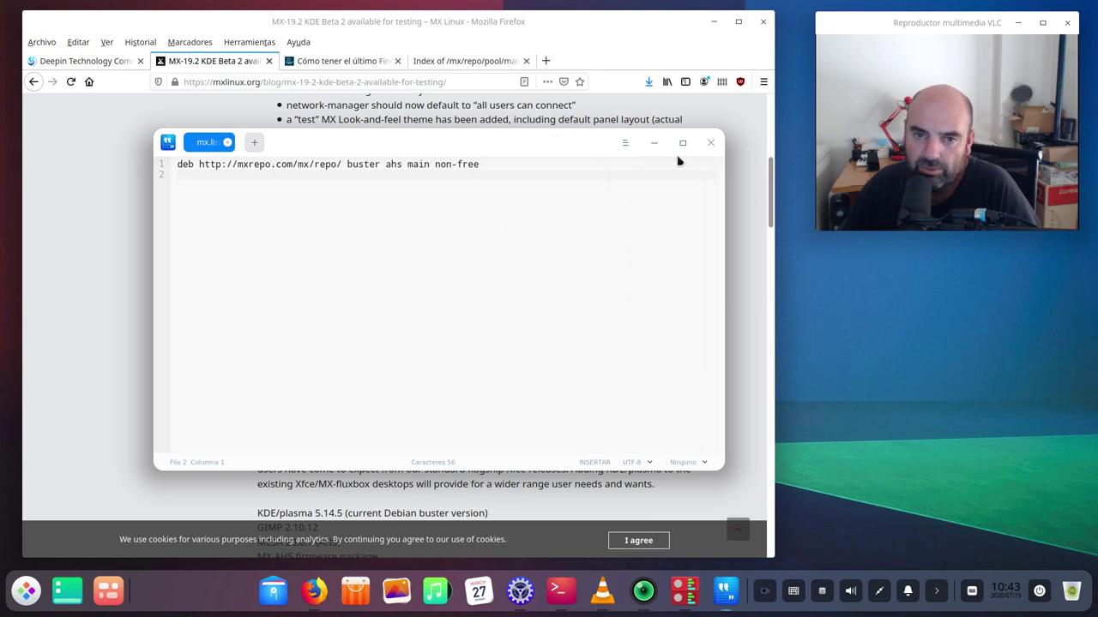
click(627, 148)
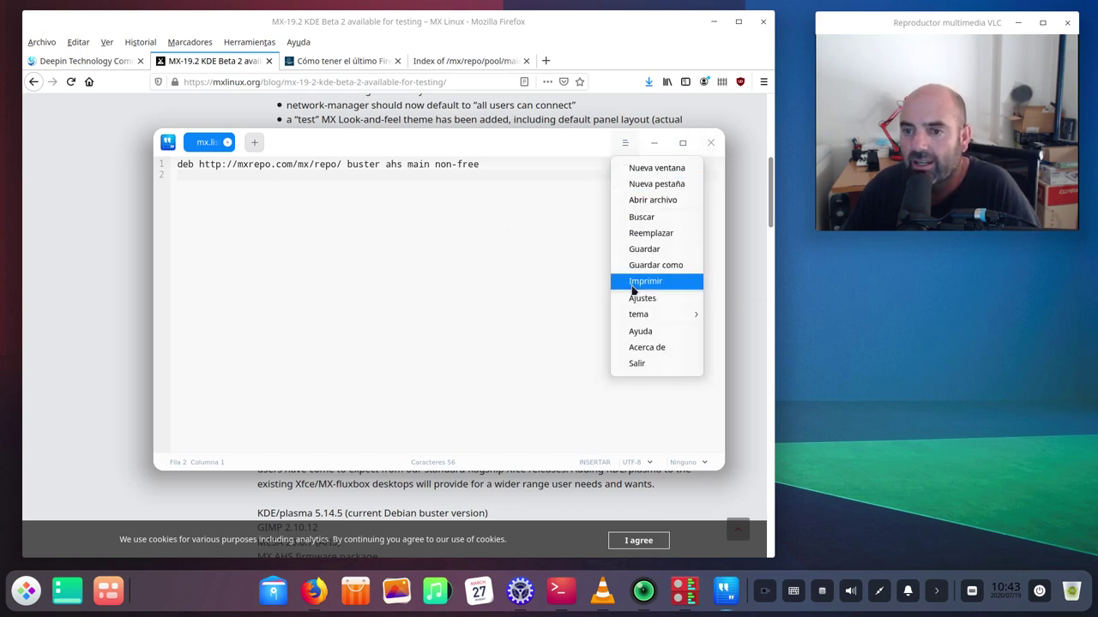
click(485, 284)
click(710, 145)
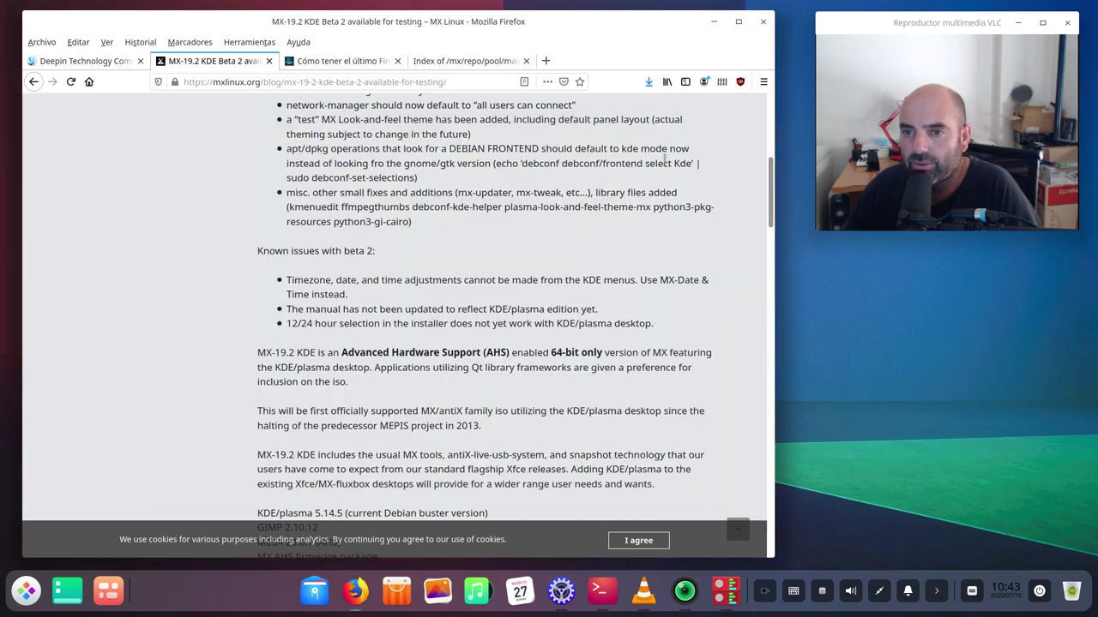
Switch to the terminal and bring up an empty prompt in place of the editor's debug output.
click(609, 598)
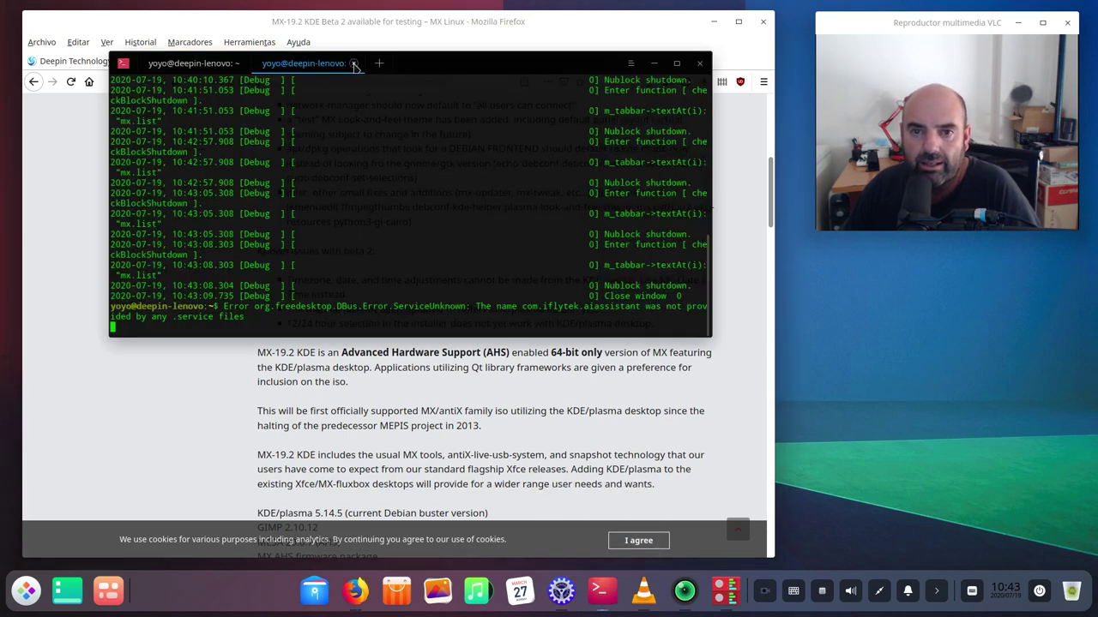
click(353, 64)
click(267, 65)
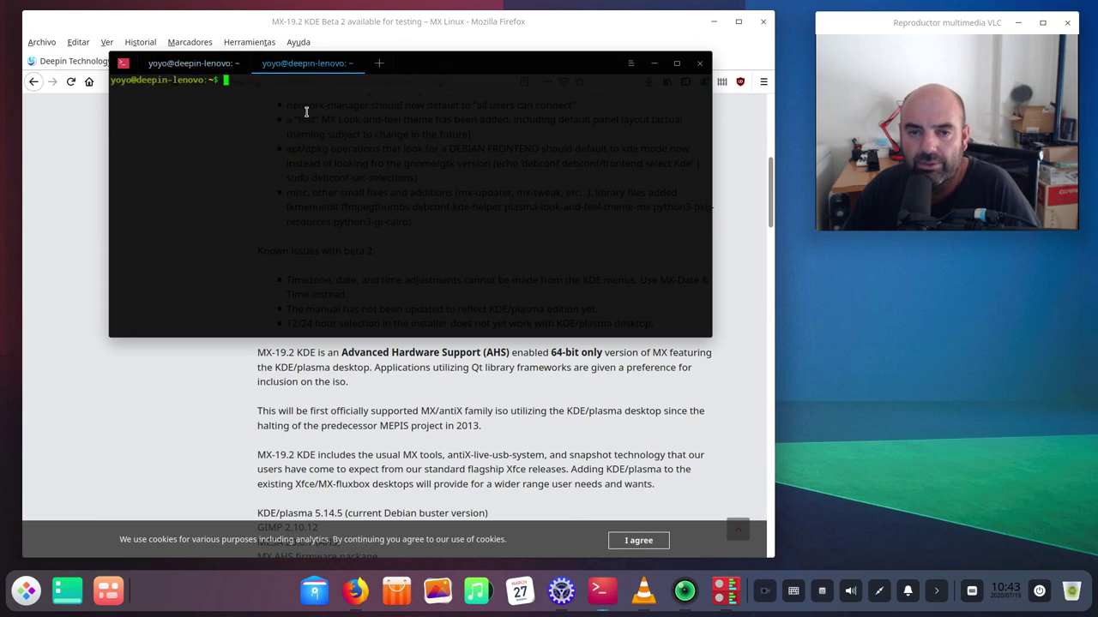
Refresh the package lists with sudo apt update, entering the account password for sudo.
text(si)
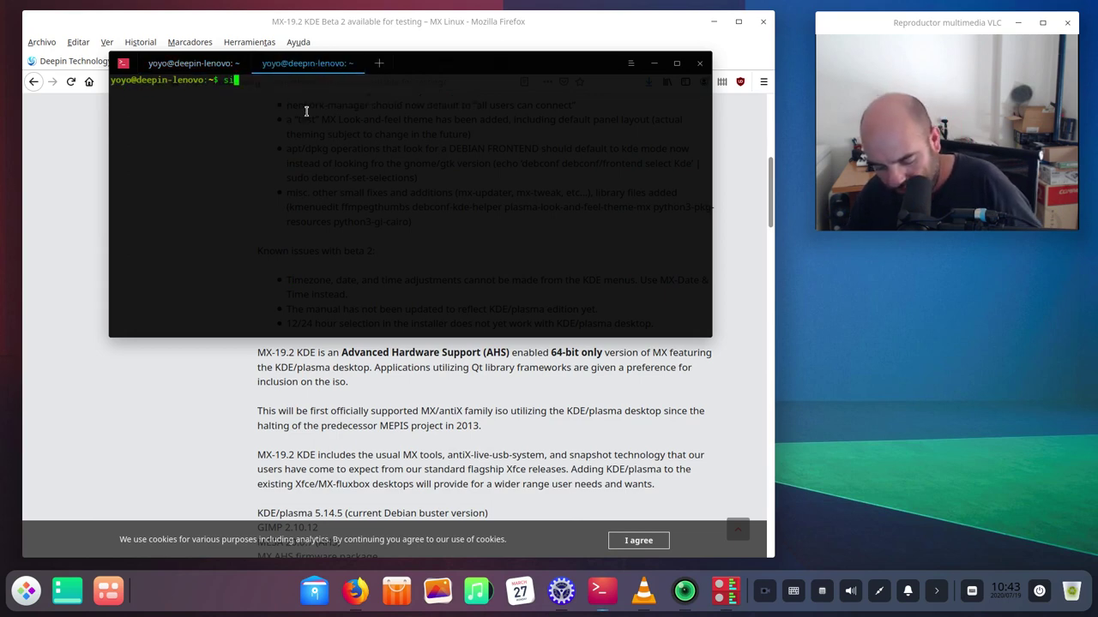
key(BackSpace)
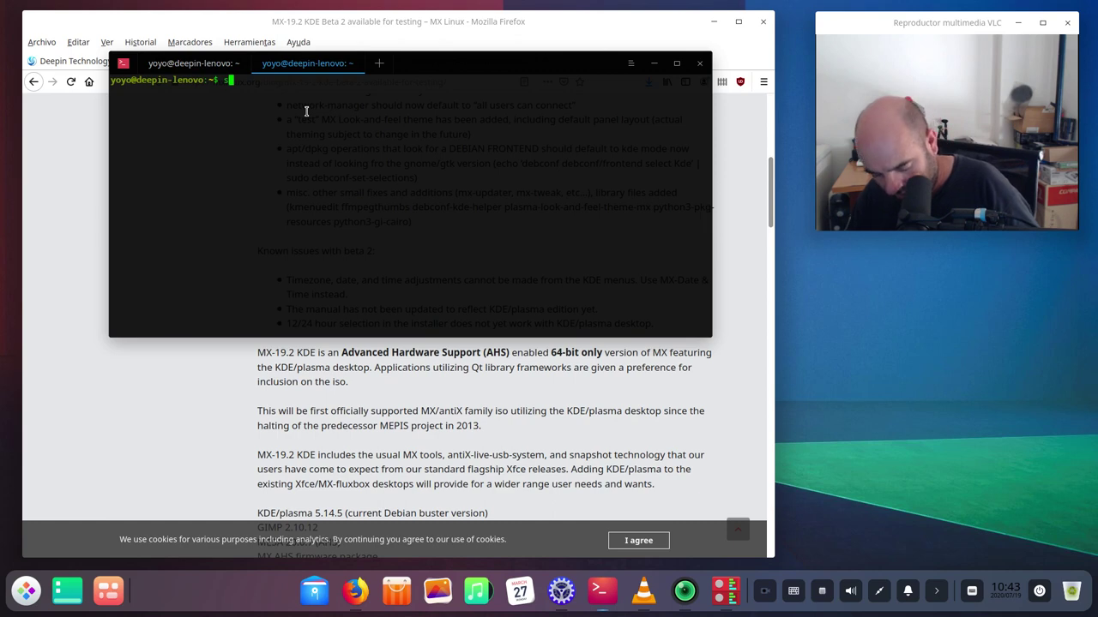
text(udo apt )
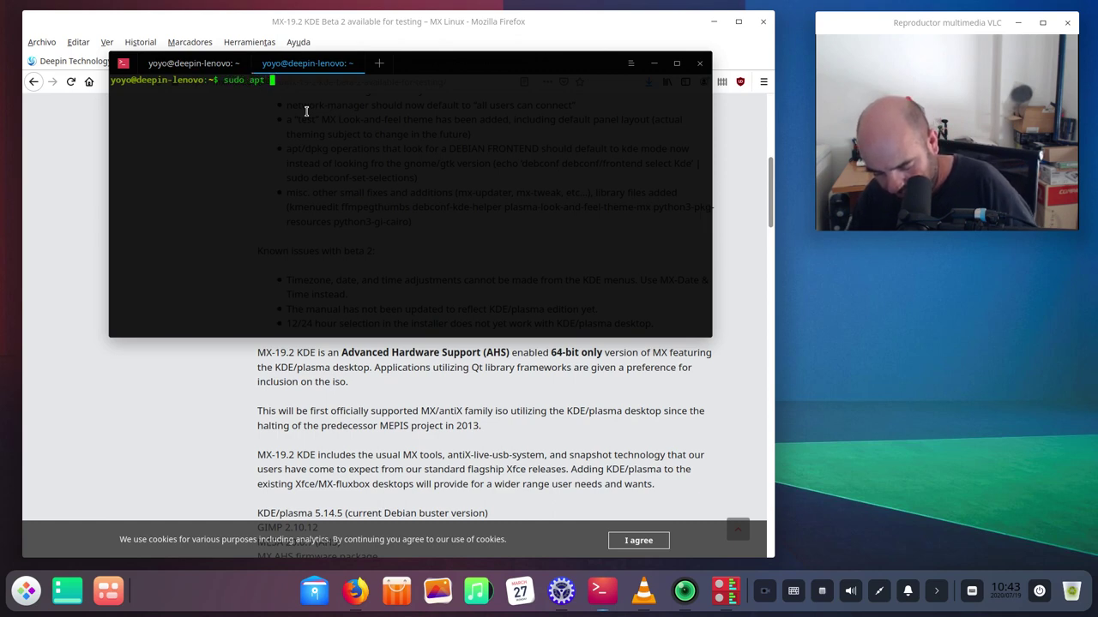
text(update)
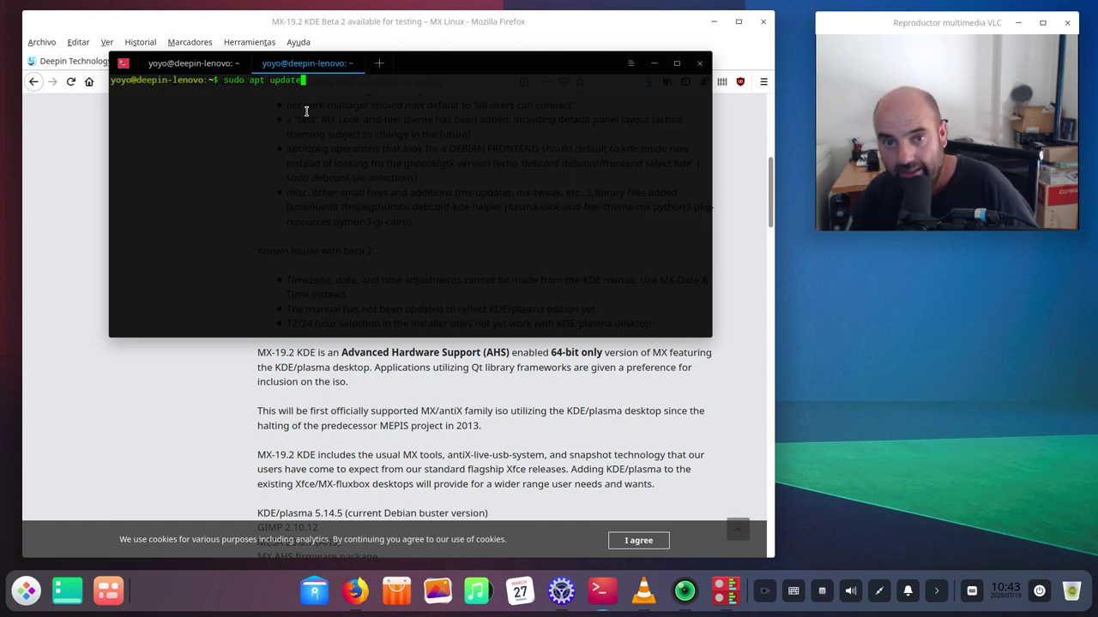
key(Return)
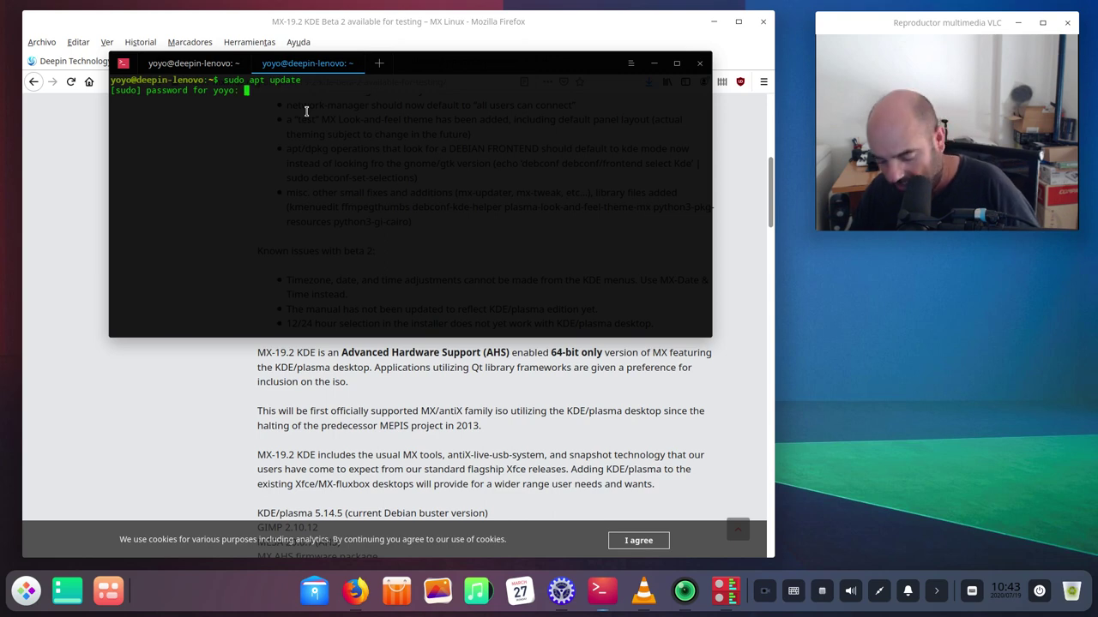
key(Return)
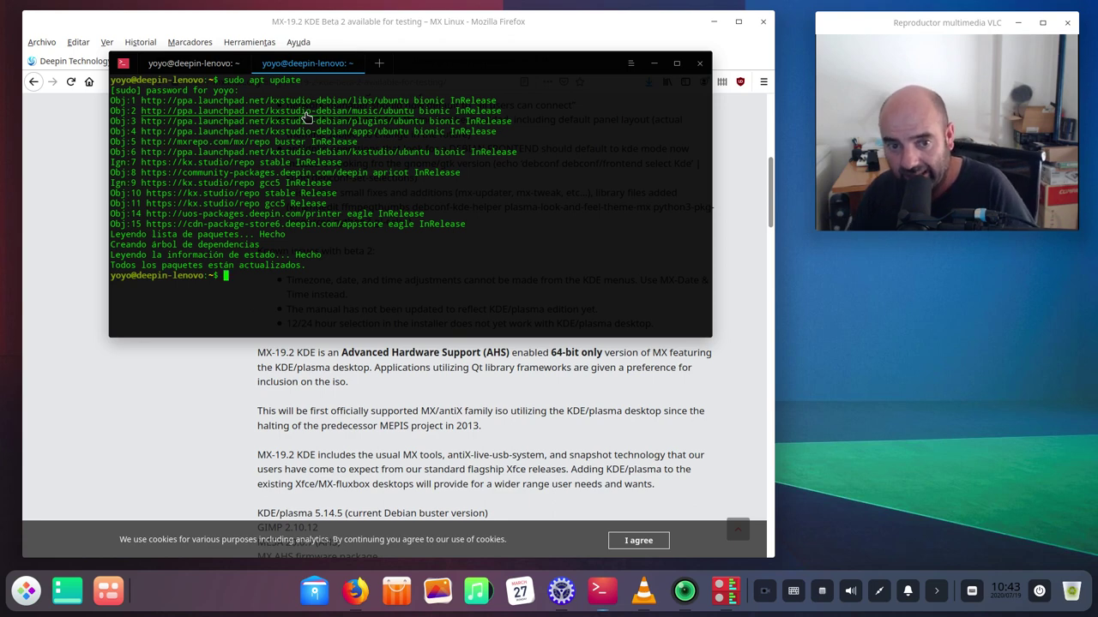
Upgrade the installed packages by running sudo apt upgrade in the terminal.
text(sudo a)
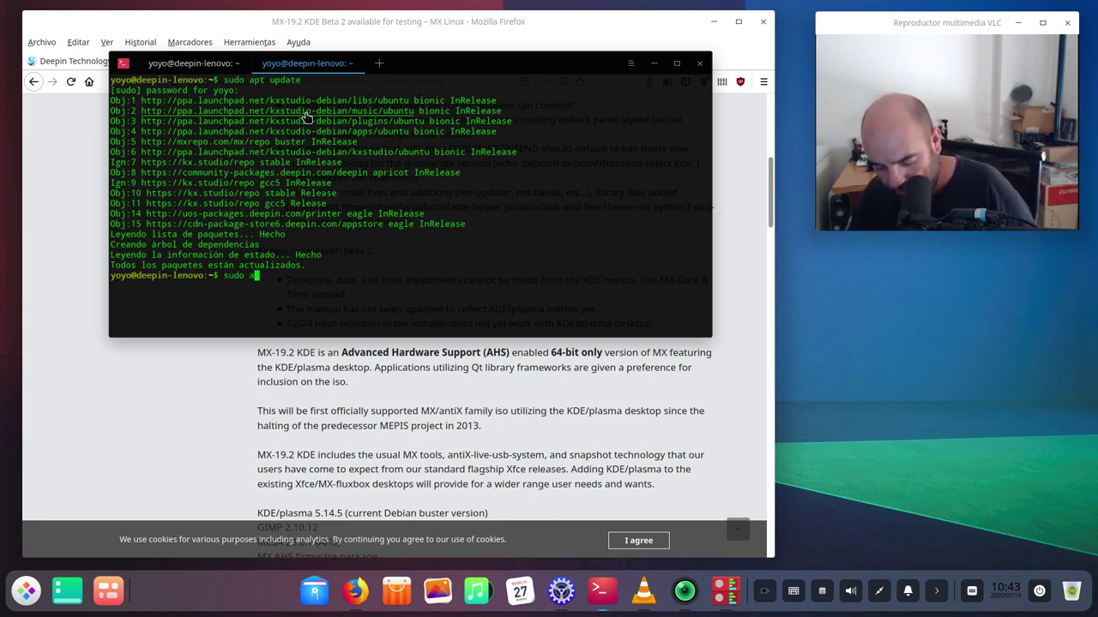
text(pt u)
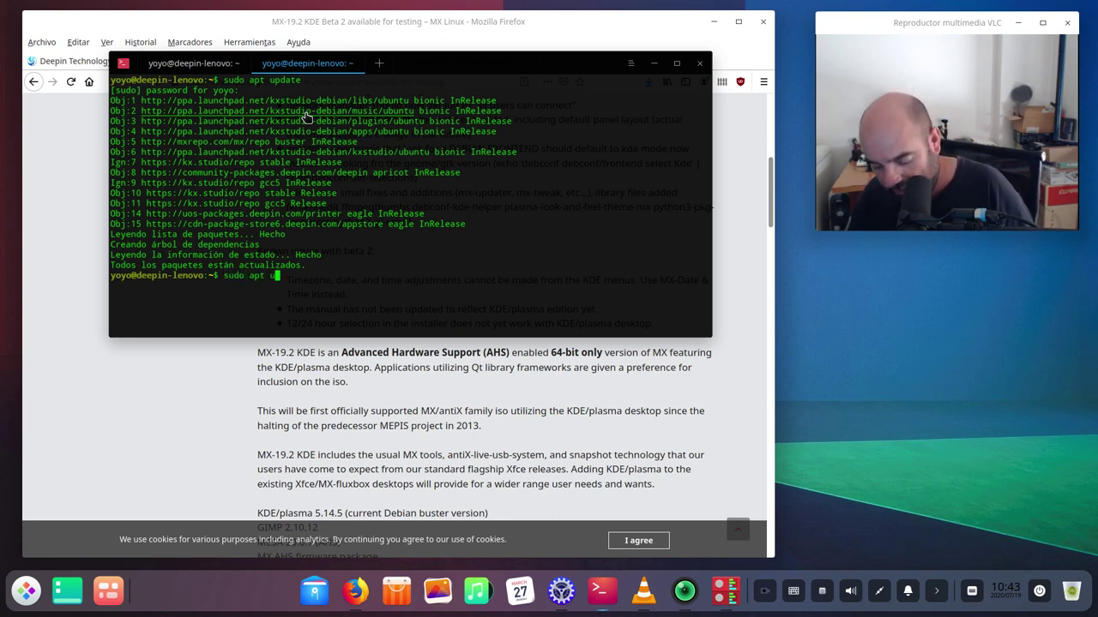
text(pgrade)
key(Return)
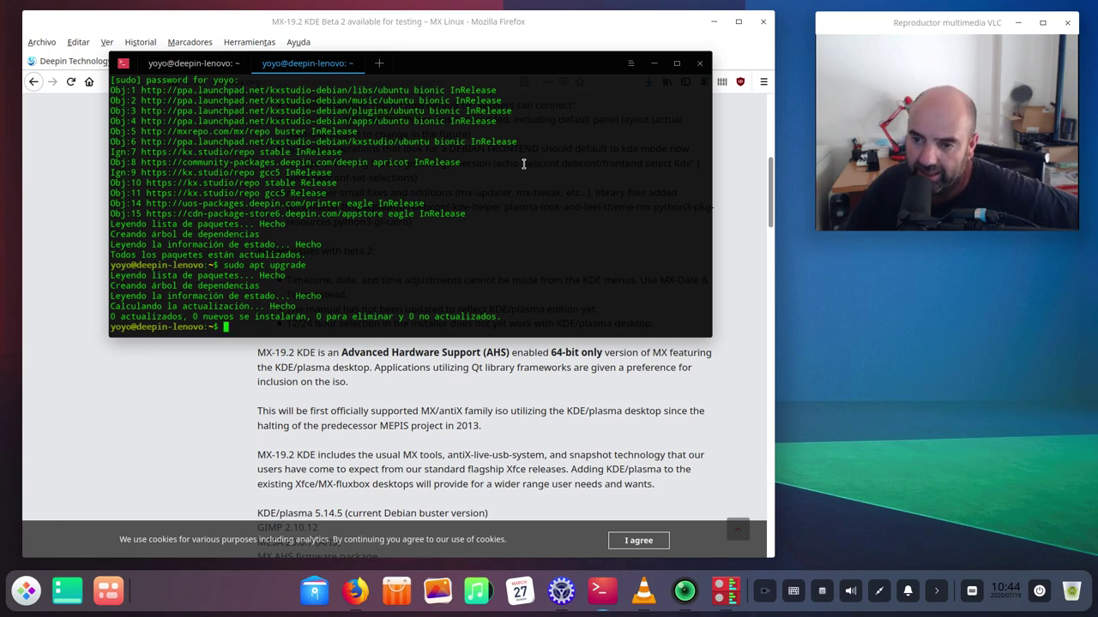
Return to the MX-19.2 KDE Beta 2 article in Firefox and highlight (AHS) in its Advanced Hardware Support statement.
click(161, 461)
scroll(160, 461, down, 2)
scroll(226, 406, up, 9)
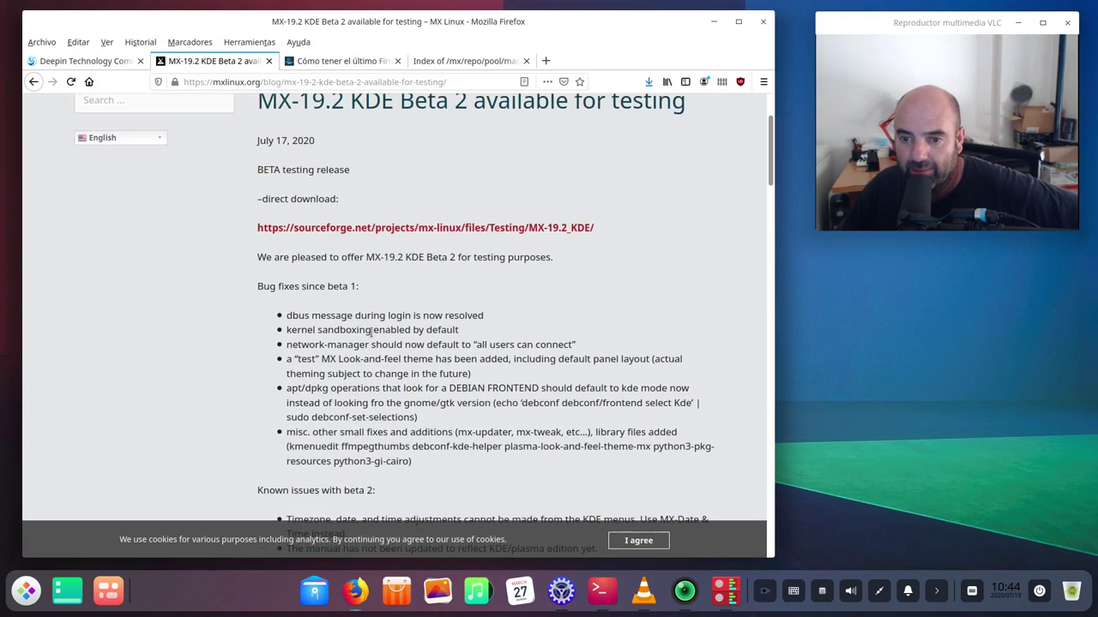
scroll(452, 354, down, 8)
drag(512, 313, 482, 313)
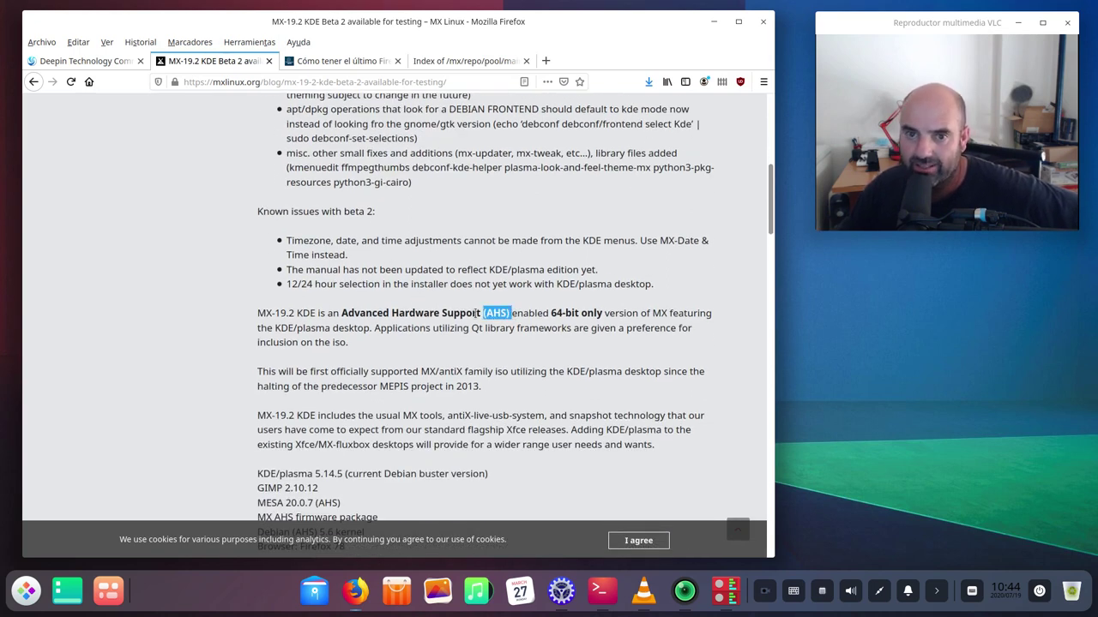
scroll(137, 294, up, 8)
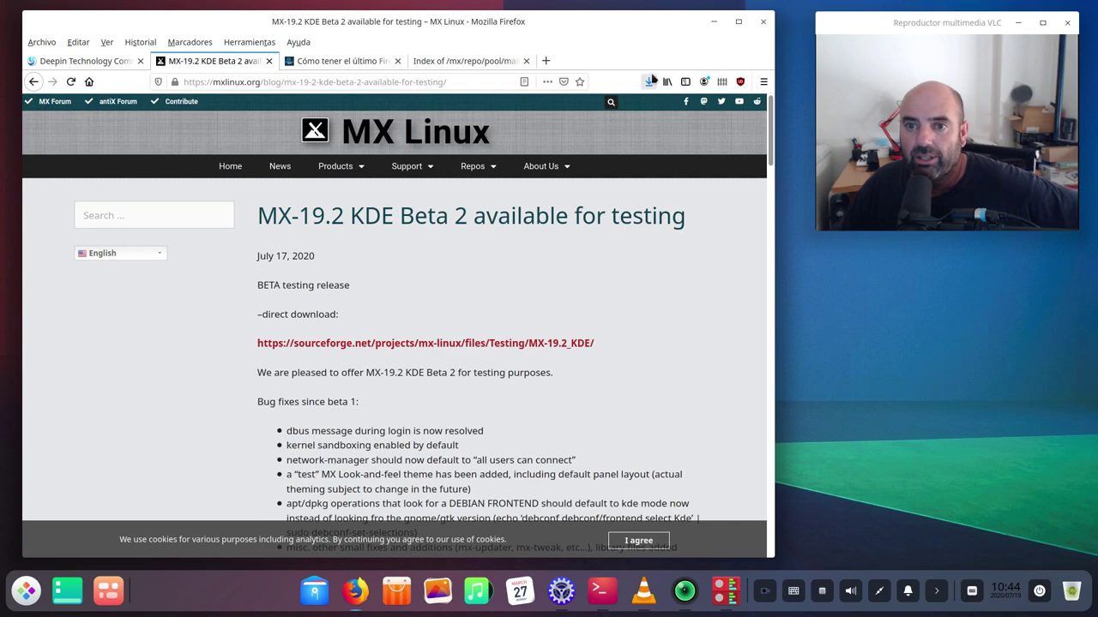
Minimize Firefox and move the terminal window slightly up and to the left on the desktop.
click(714, 22)
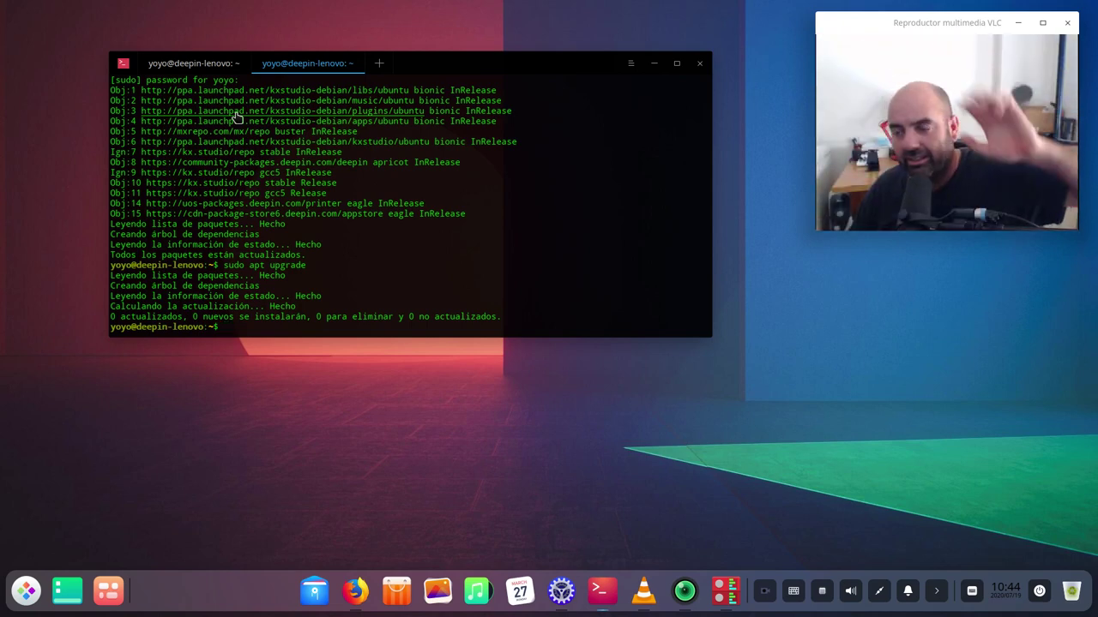
drag(402, 54, 361, 42)
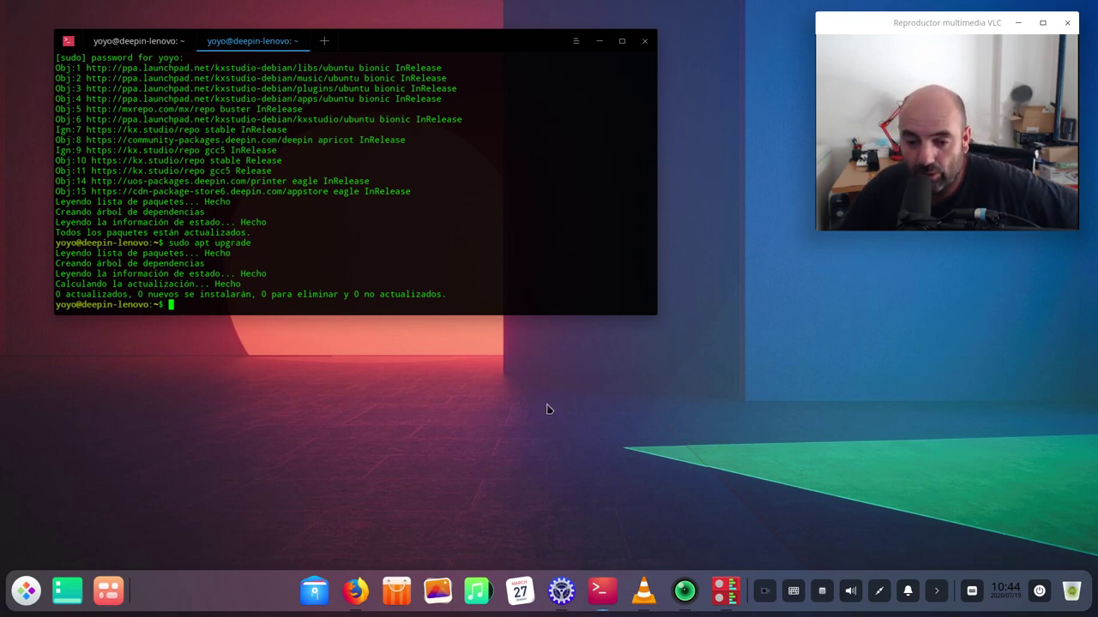
Bring Firefox back and review the Salmorejo Geek article from the repository section to the command sudo apt install firefox firefox-l10n-xpi-es-es.
click(355, 591)
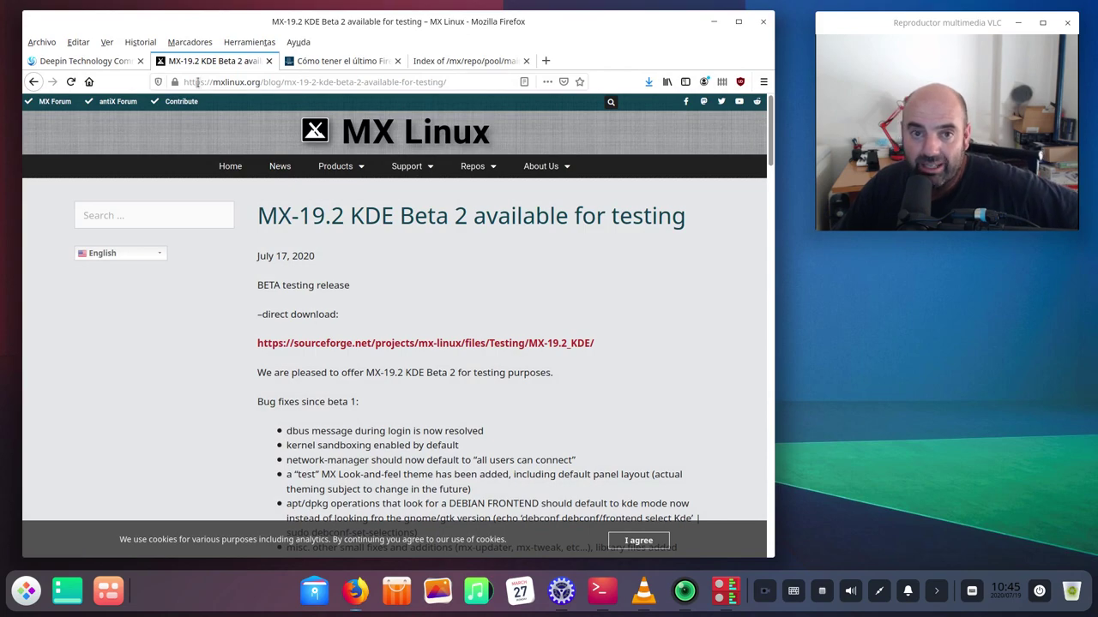
click(316, 67)
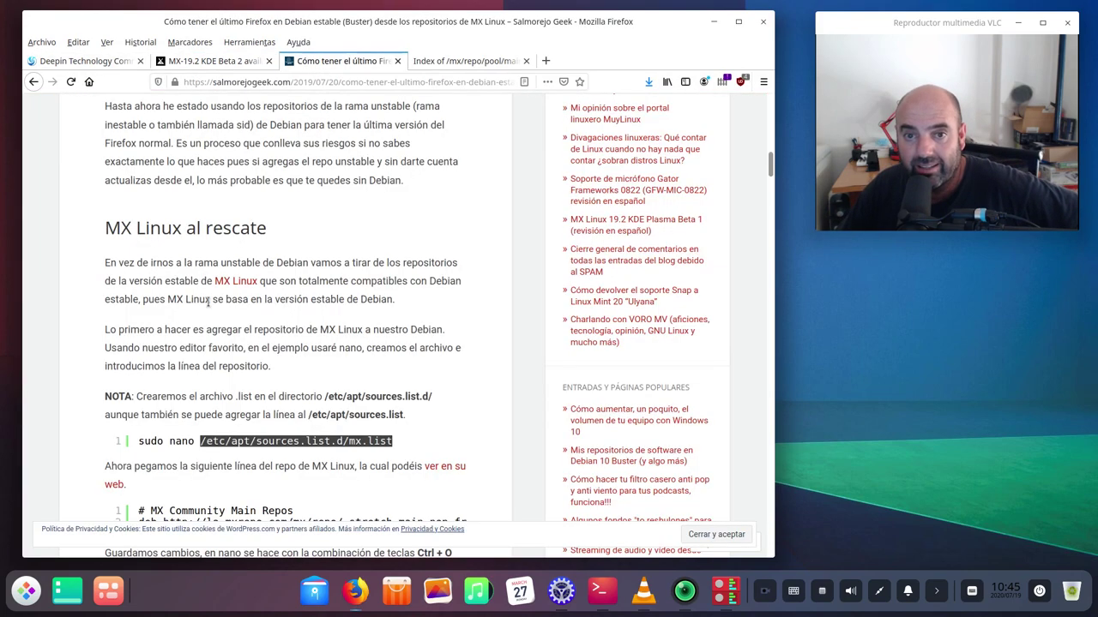
scroll(299, 329, down, 5)
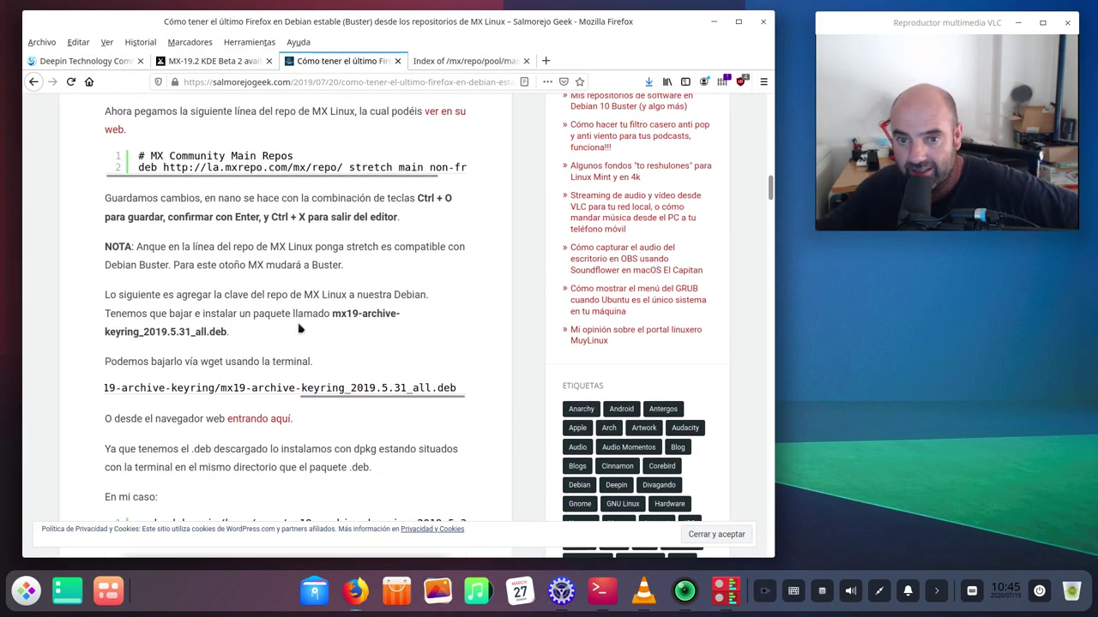
scroll(300, 329, down, 8)
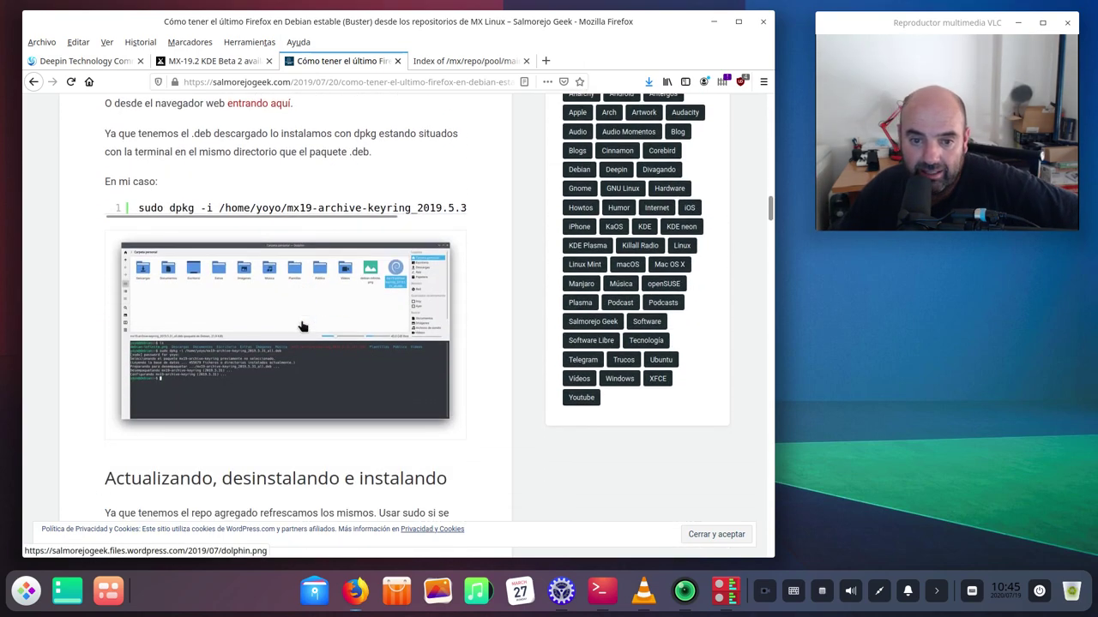
scroll(305, 323, down, 8)
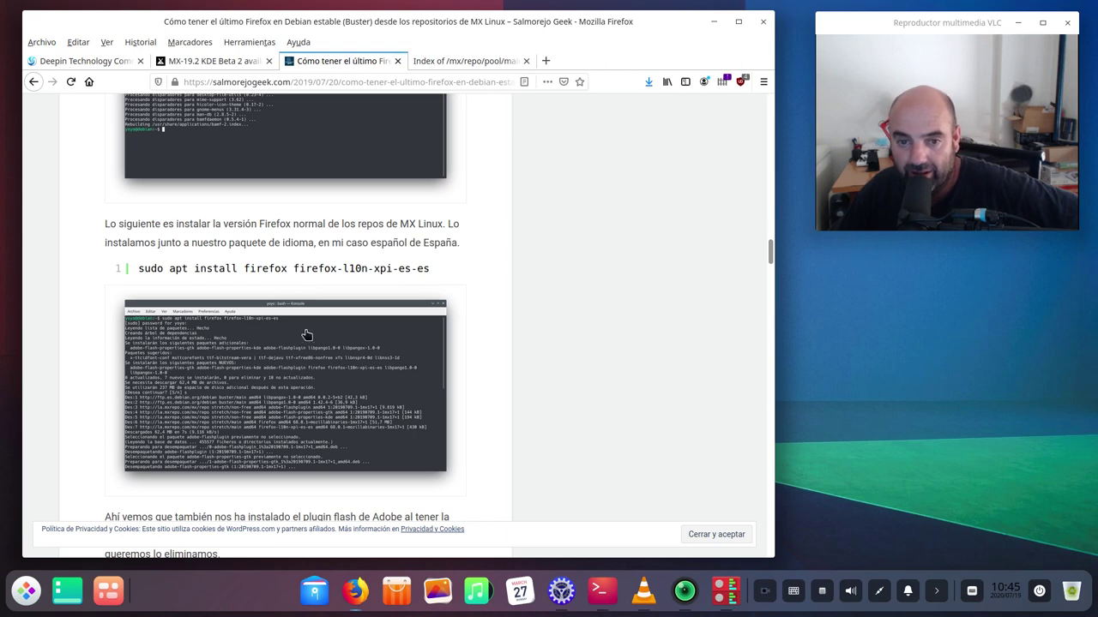
scroll(305, 336, down, 1)
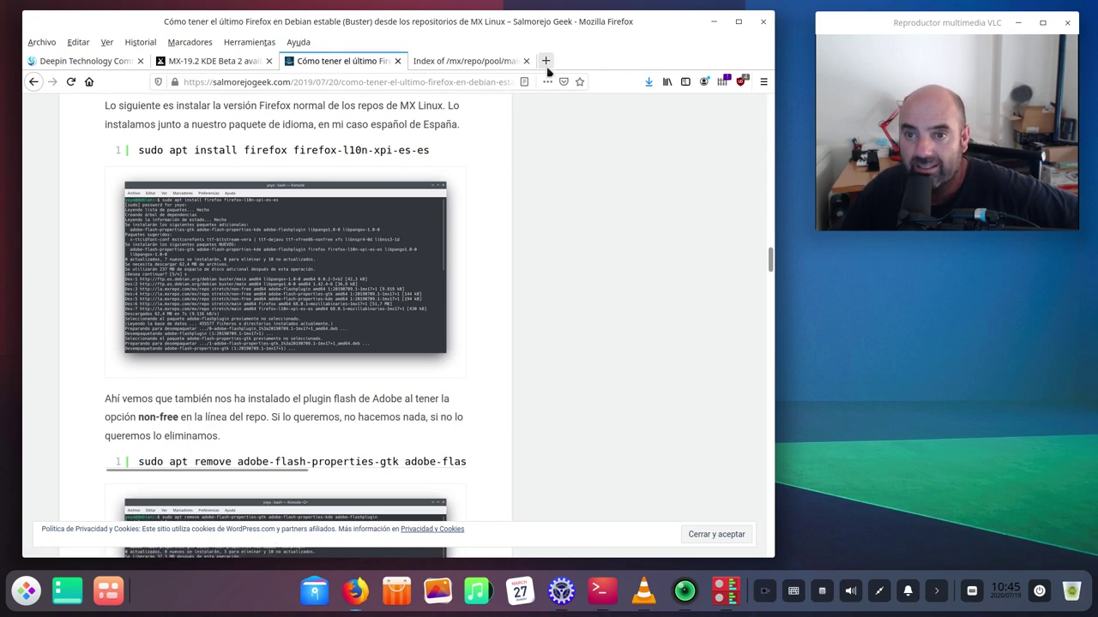
Open a new browser tab, check the version and package source in the About Firefox window, and close that window.
key(ctrl+t)
click(300, 42)
click(327, 206)
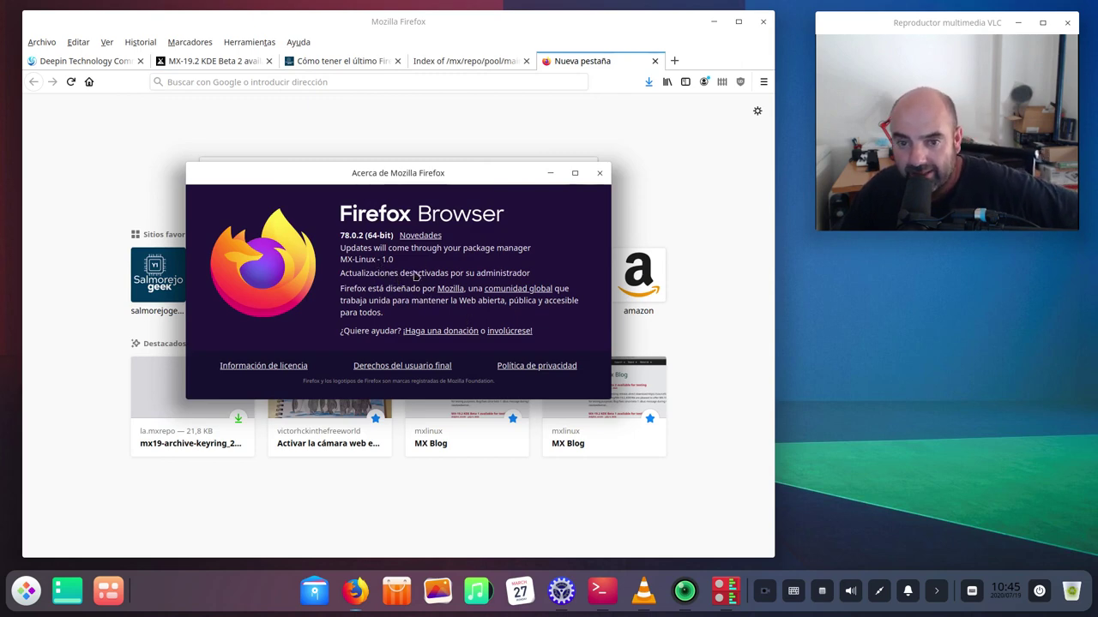
click(599, 173)
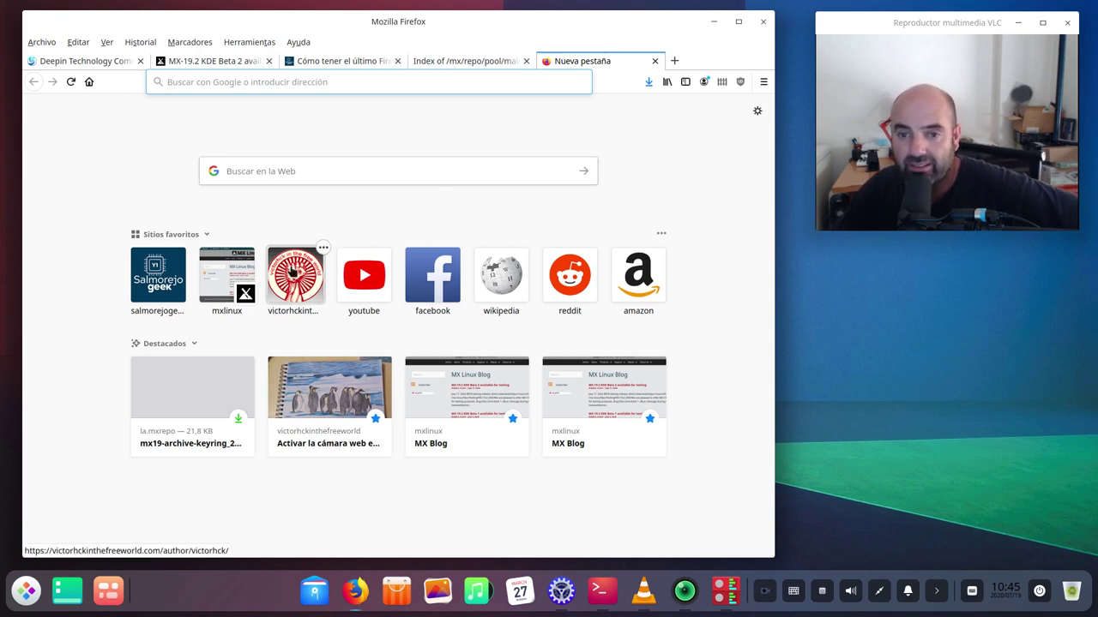
Go to the Victorhck in the free world blog and open its article "Activar la cámara web en #Linux desde la línea de comandos".
click(291, 271)
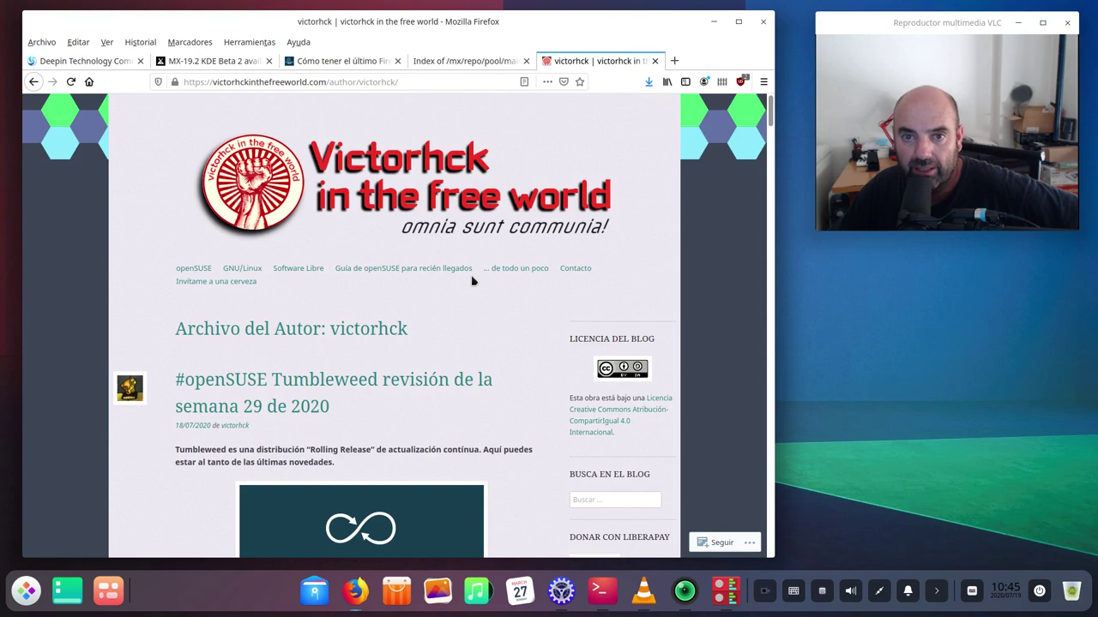
scroll(470, 280, down, 1)
click(343, 171)
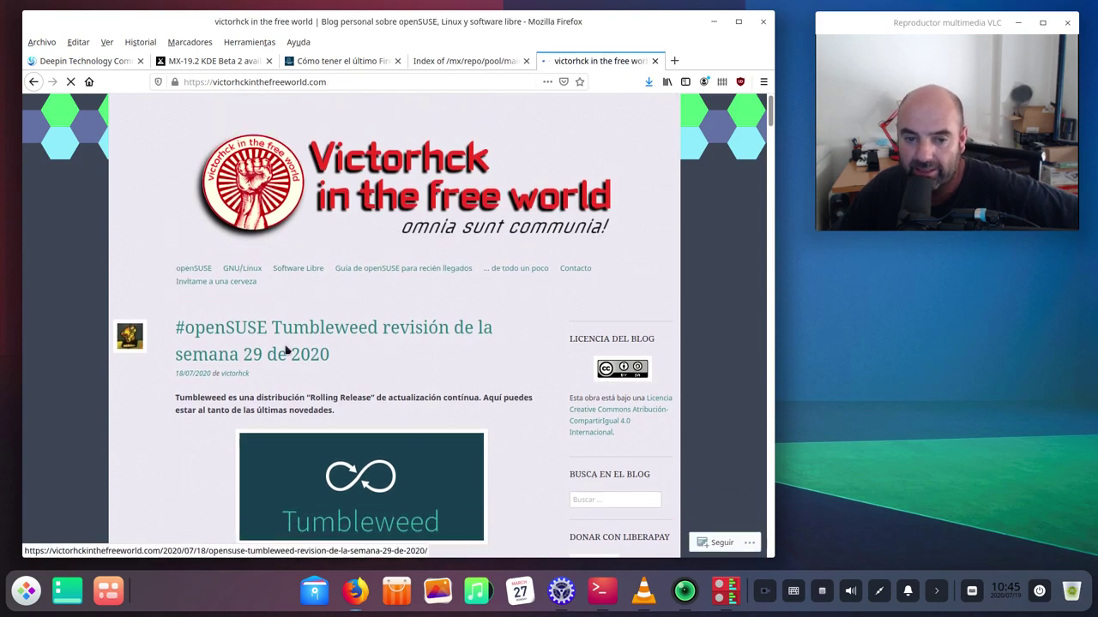
scroll(286, 351, down, 6)
scroll(287, 350, down, 15)
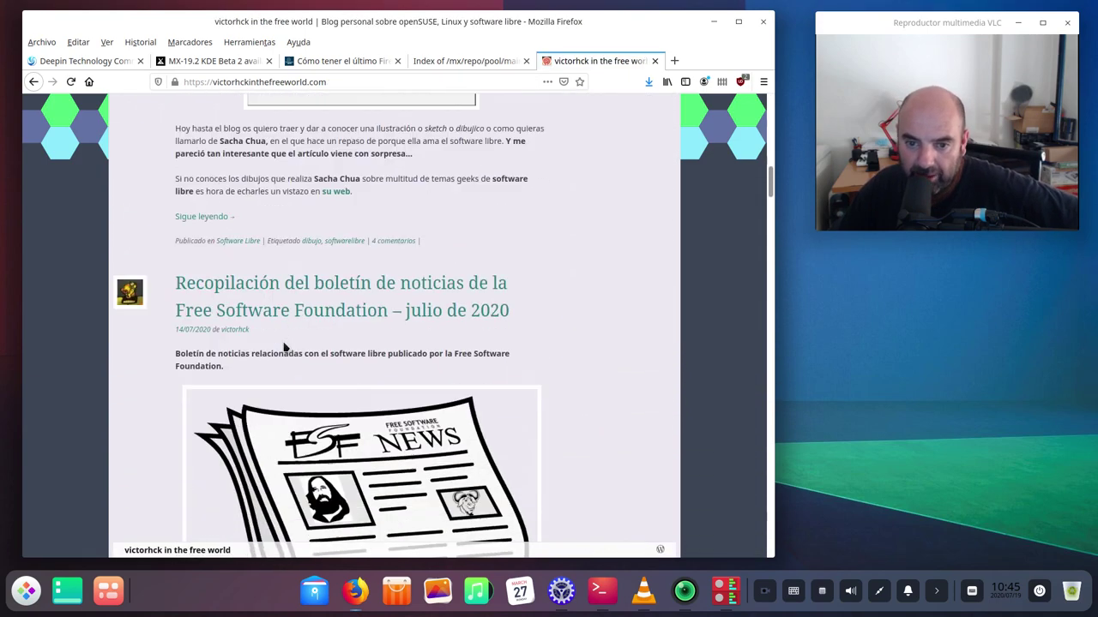
scroll(285, 346, down, 3)
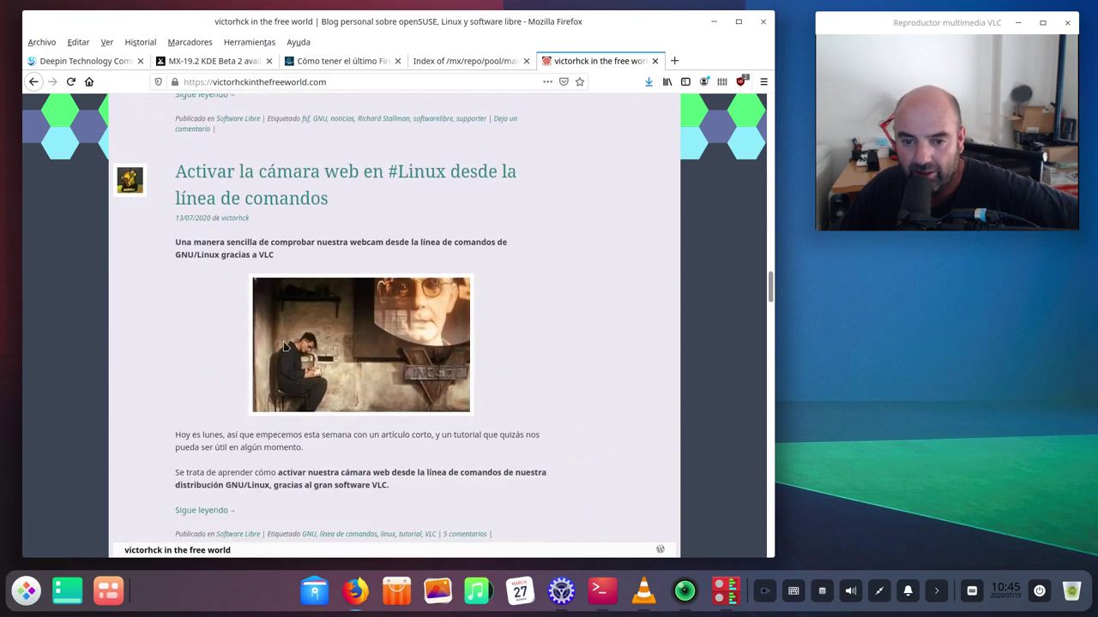
click(338, 184)
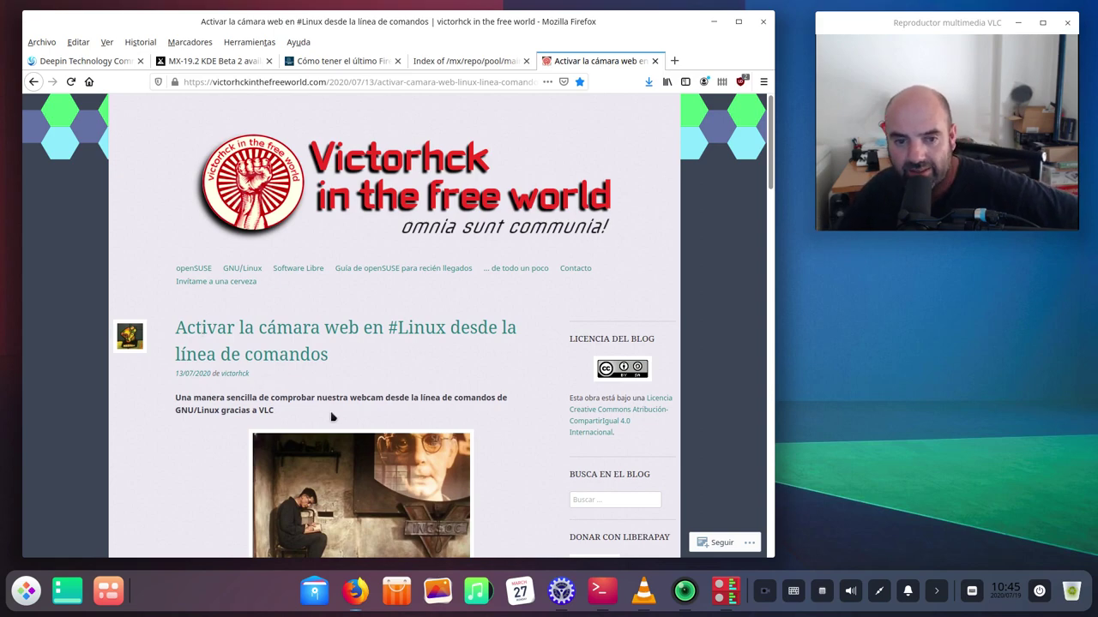
Highlight the command cvlc v4l2:///dev/video0 in the webcam article, clear the highlight and return to the article's beginning.
scroll(333, 418, down, 7)
scroll(313, 326, up, 2)
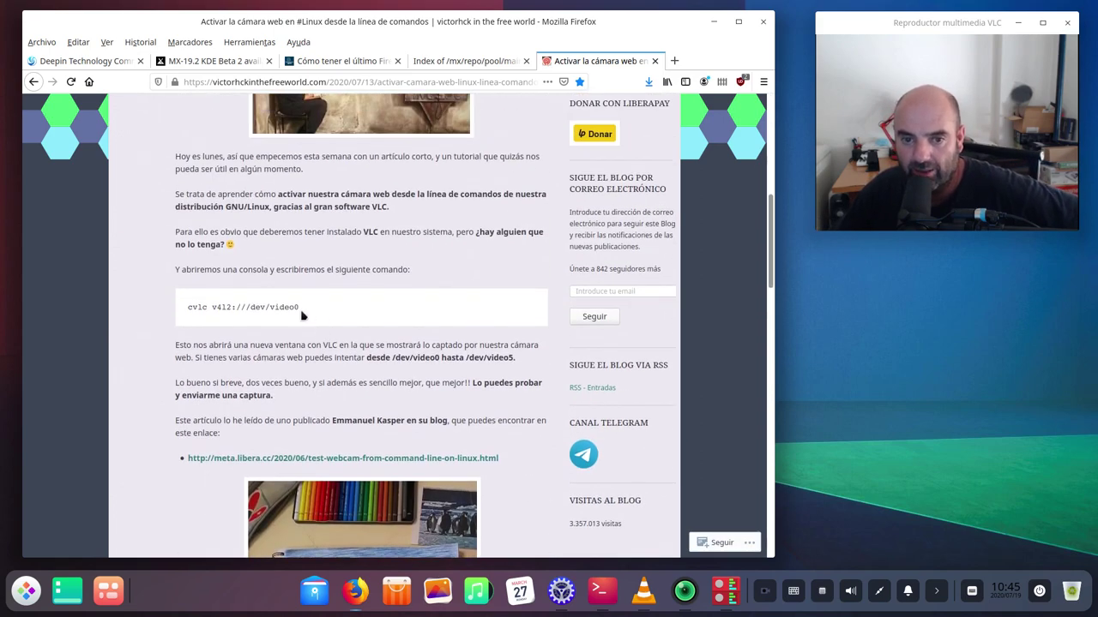
drag(302, 315, 188, 306)
click(140, 337)
scroll(138, 339, up, 6)
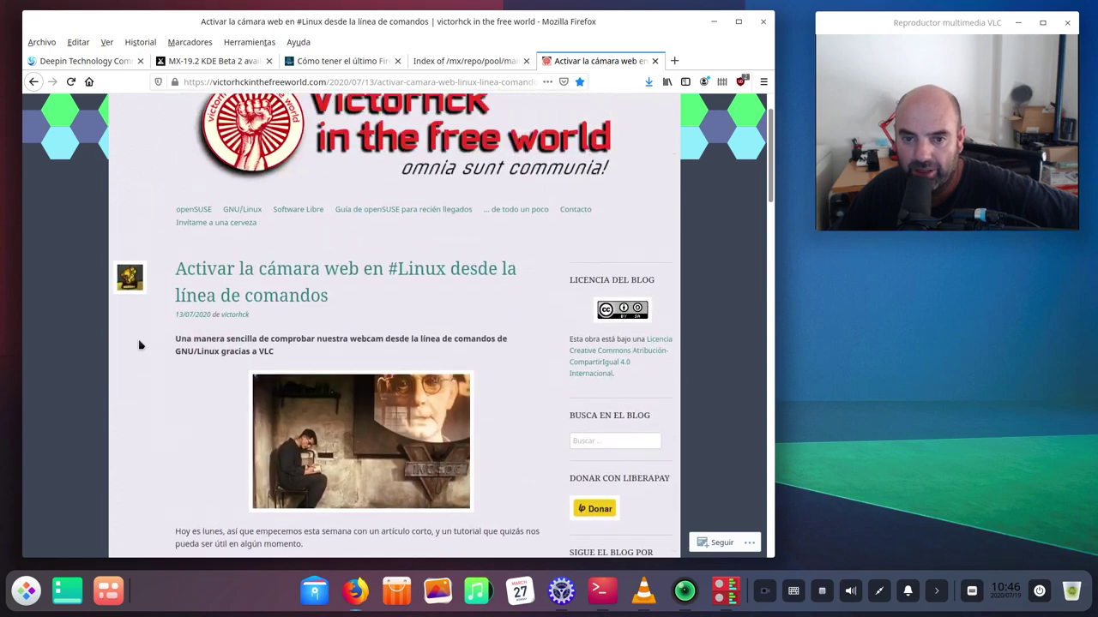
Switch to the Salmorejo Geek article about getting the latest Firefox in Debian Buster and return to its title.
click(351, 65)
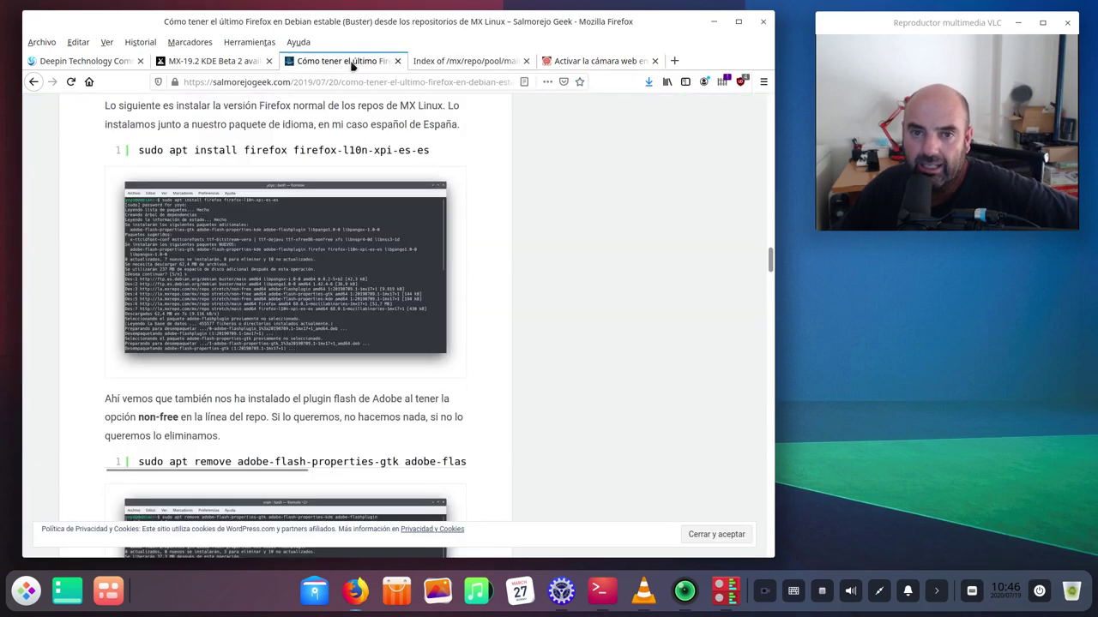
scroll(435, 329, up, 4)
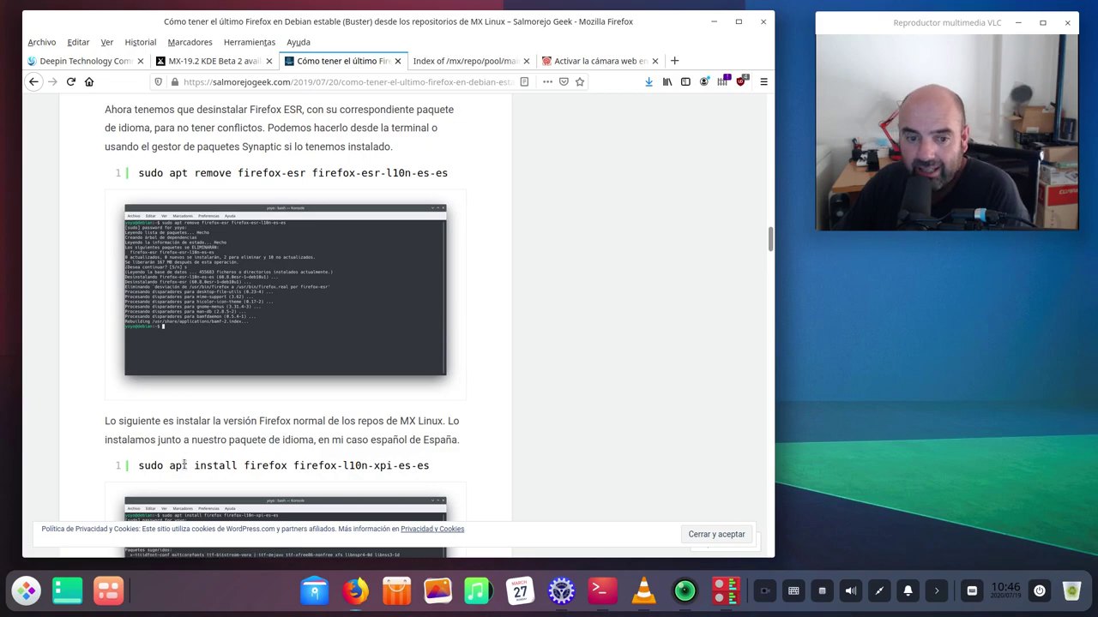
scroll(478, 368, up, 15)
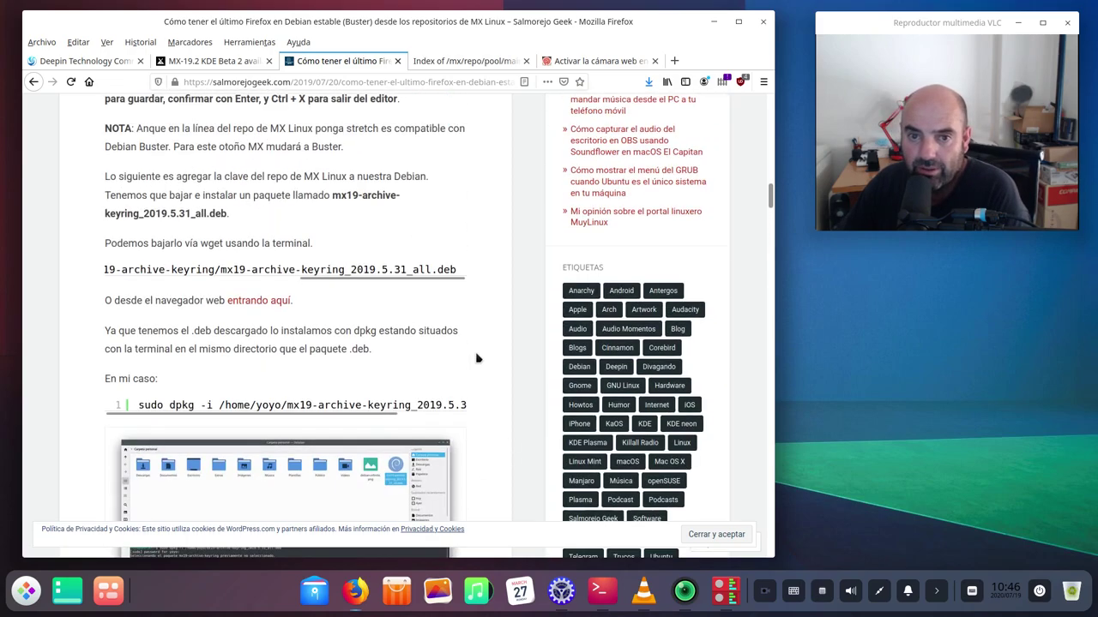
scroll(475, 360, down, 10)
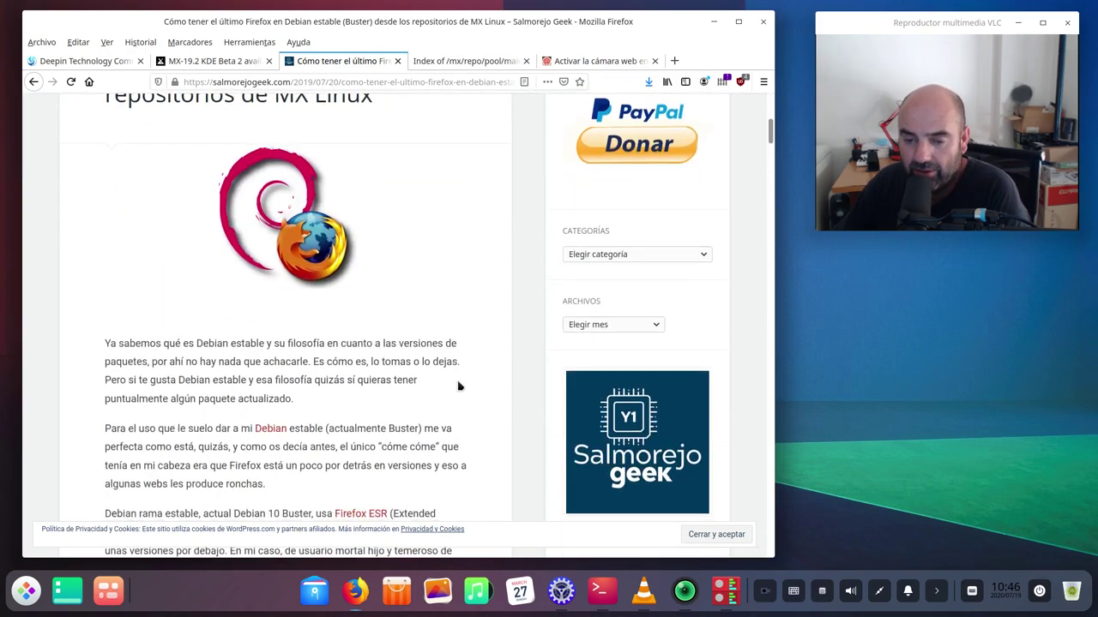
scroll(421, 386, up, 10)
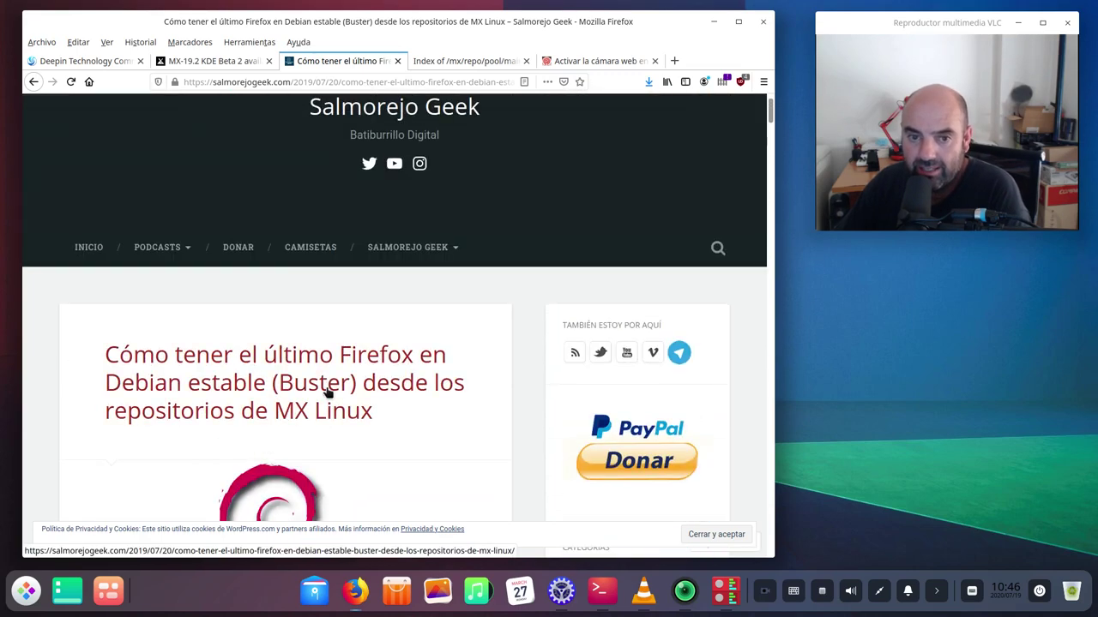
scroll(174, 426, down, 2)
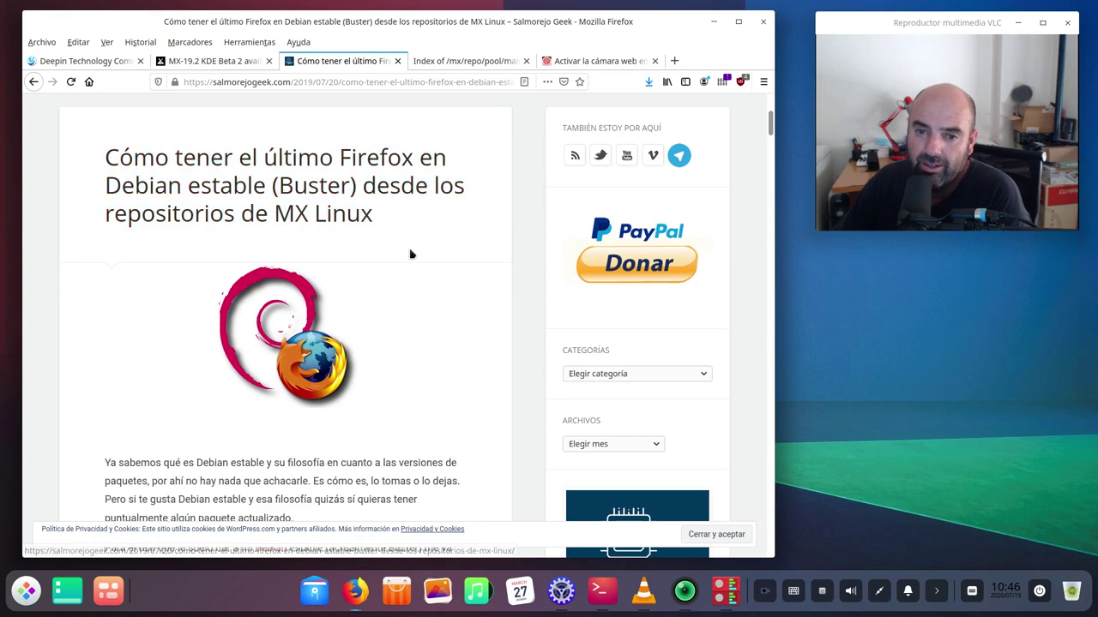
Go back to the blog's search results for "firefox debian" and reopen the article on the latest Firefox in Debian estable (Buster).
drag(377, 225, 112, 158)
key(alt+Left)
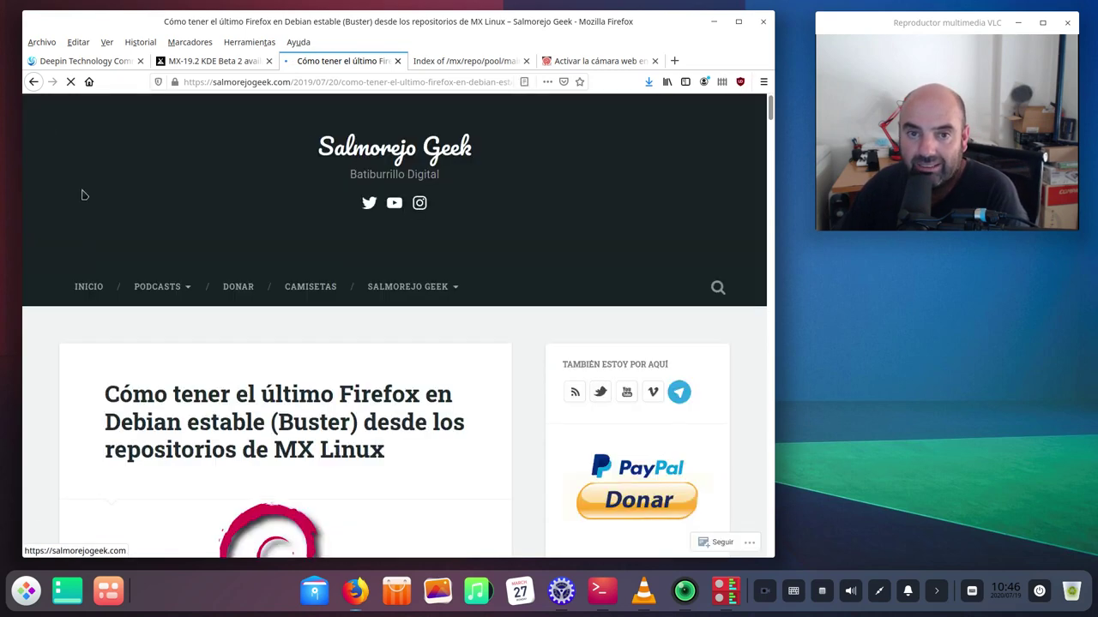
click(34, 82)
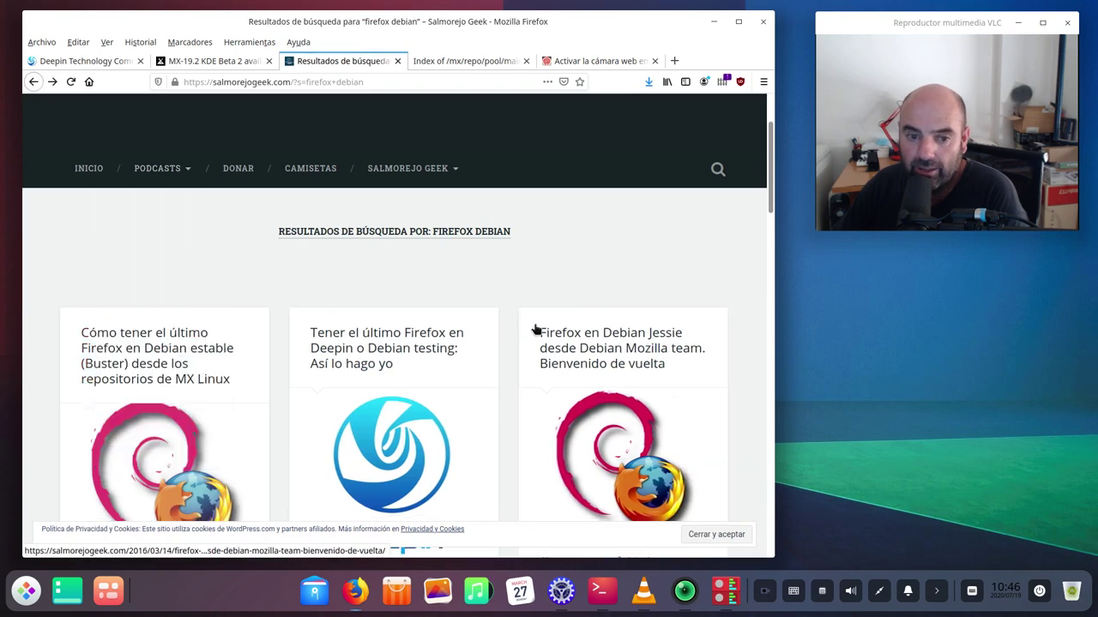
scroll(231, 326, down, 2)
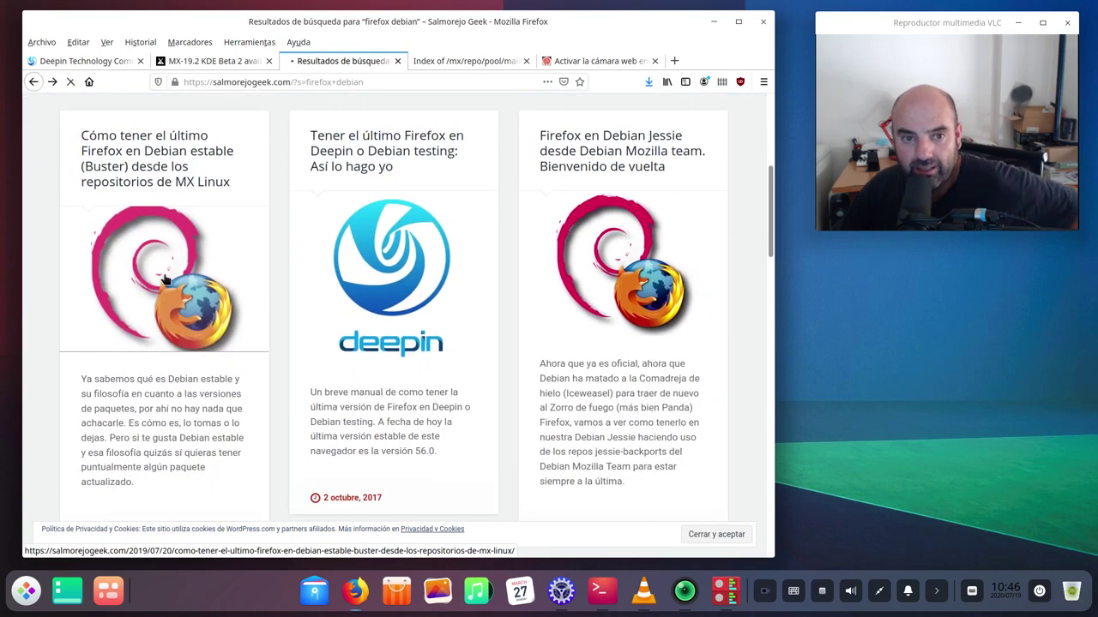
click(177, 326)
scroll(441, 328, down, 1)
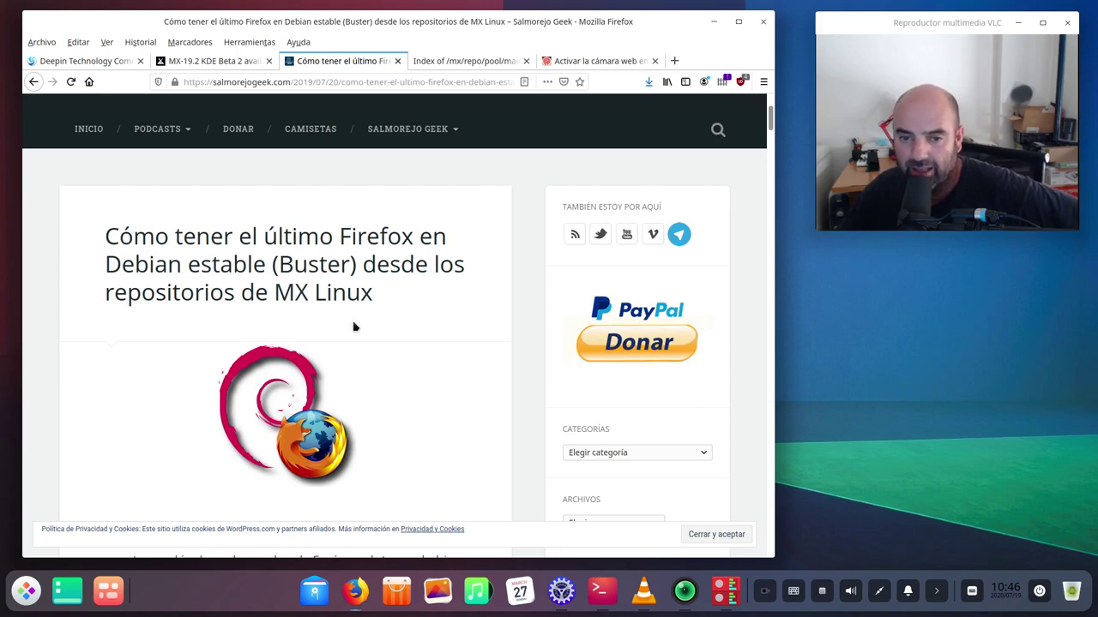
Review the article down to the section on disabling the MX Linux repository, and highlight "stretch" in the commented deb line.
scroll(353, 327, down, 15)
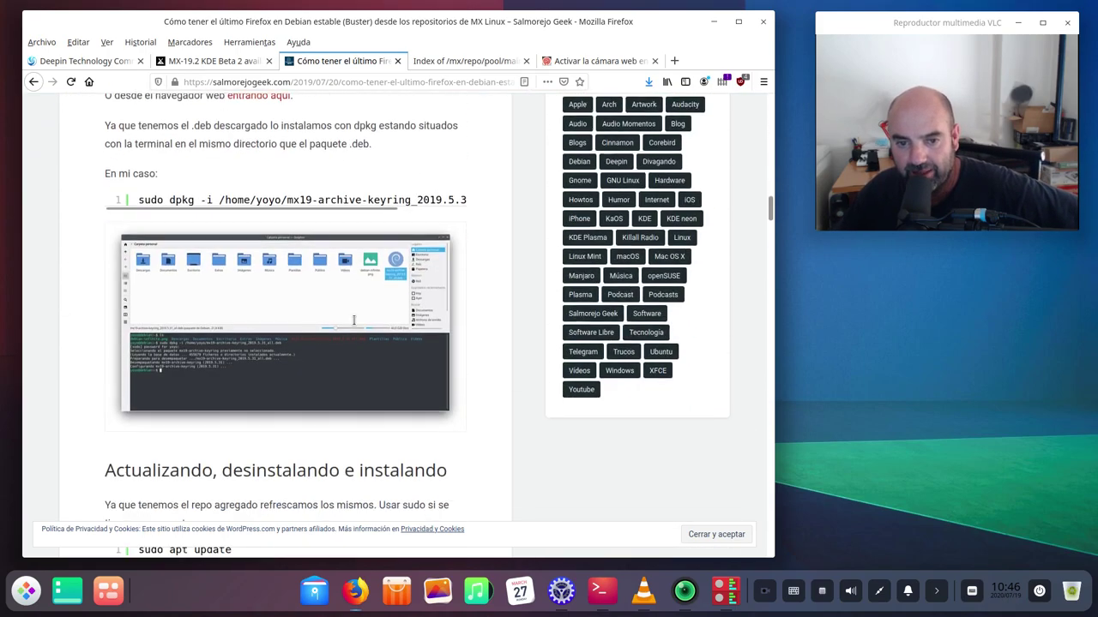
scroll(353, 320, down, 20)
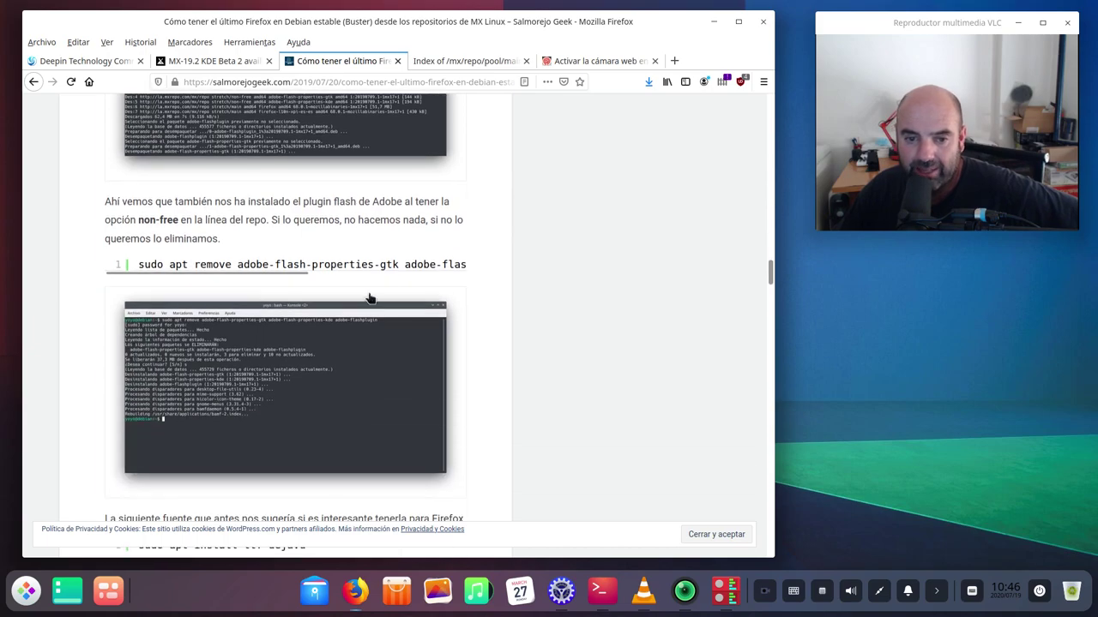
scroll(378, 287, down, 15)
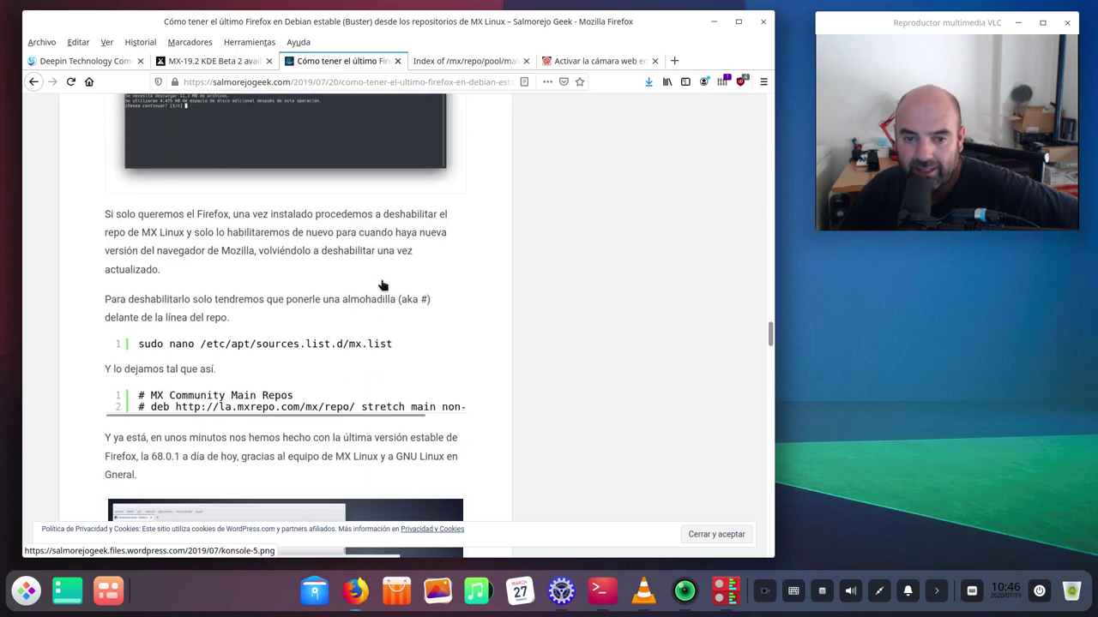
scroll(382, 286, up, 10)
scroll(377, 285, down, 6)
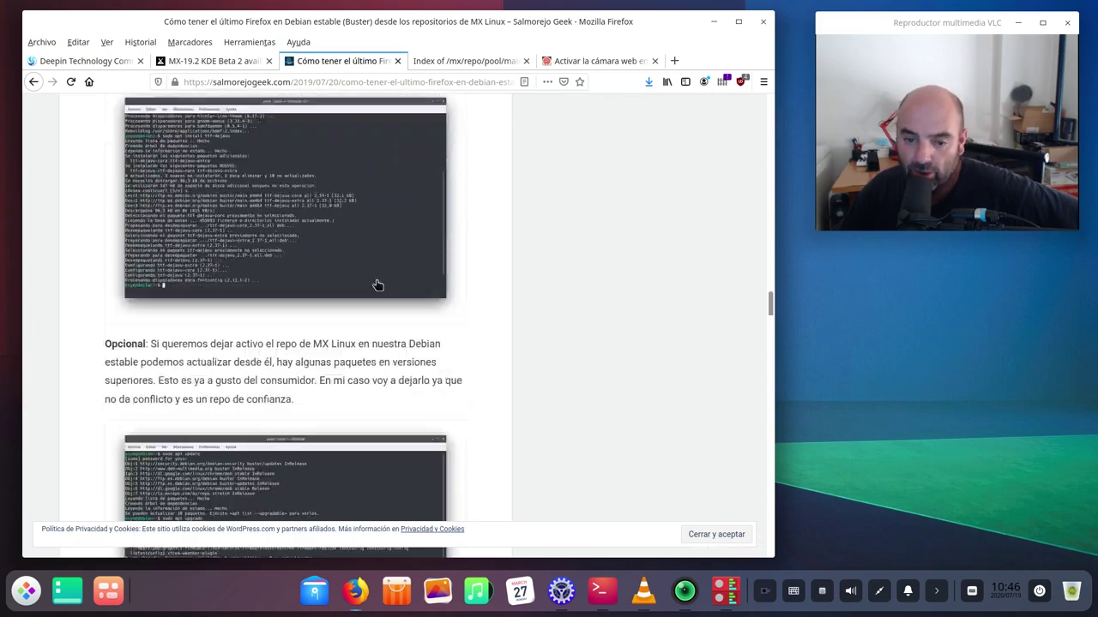
scroll(378, 285, down, 8)
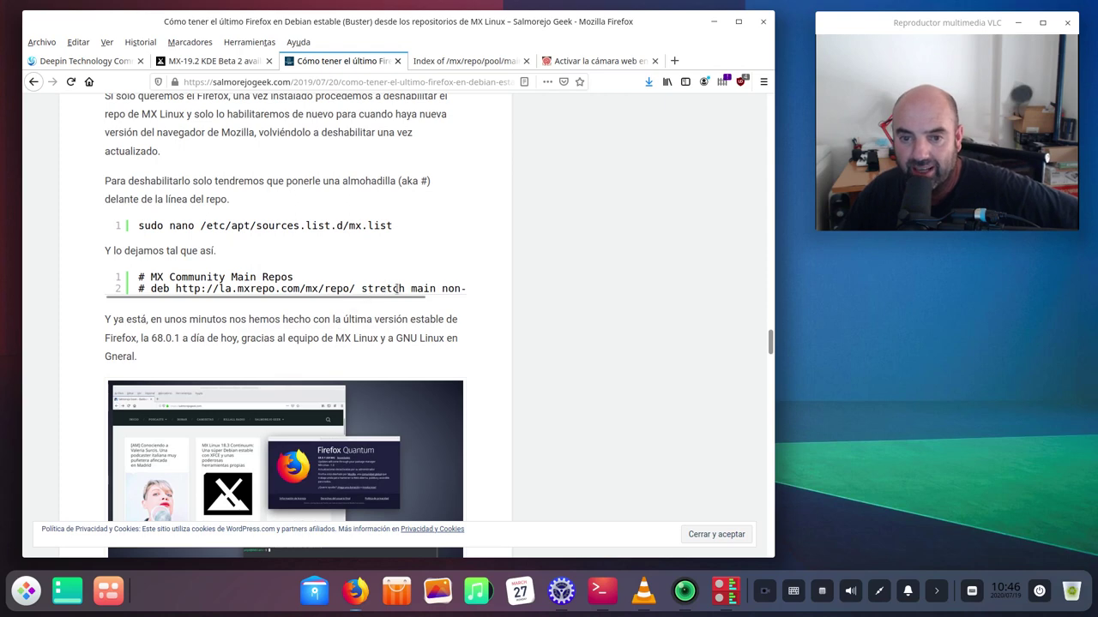
drag(415, 289, 357, 286)
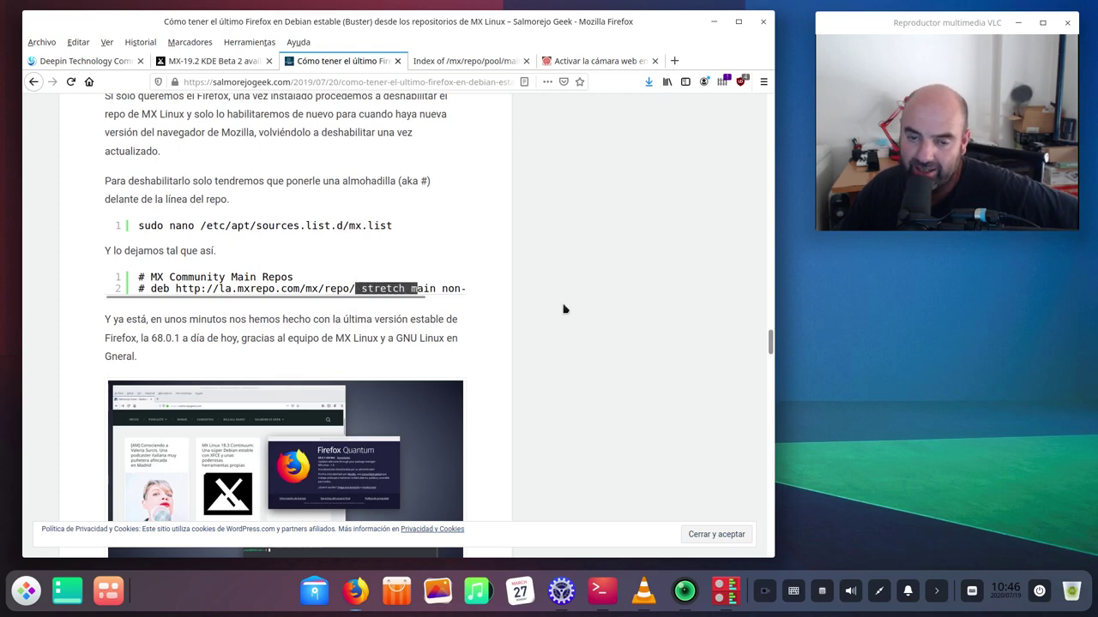
scroll(623, 303, up, 5)
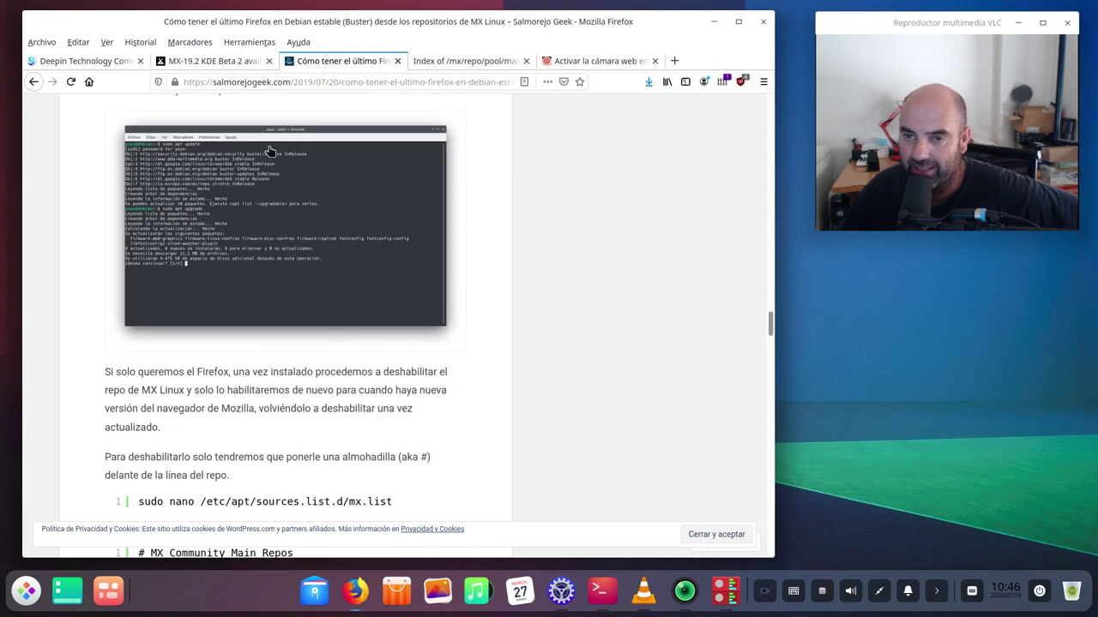
Show the Deepin Technology Community page, minimize Firefox and briefly check the application launcher.
click(129, 61)
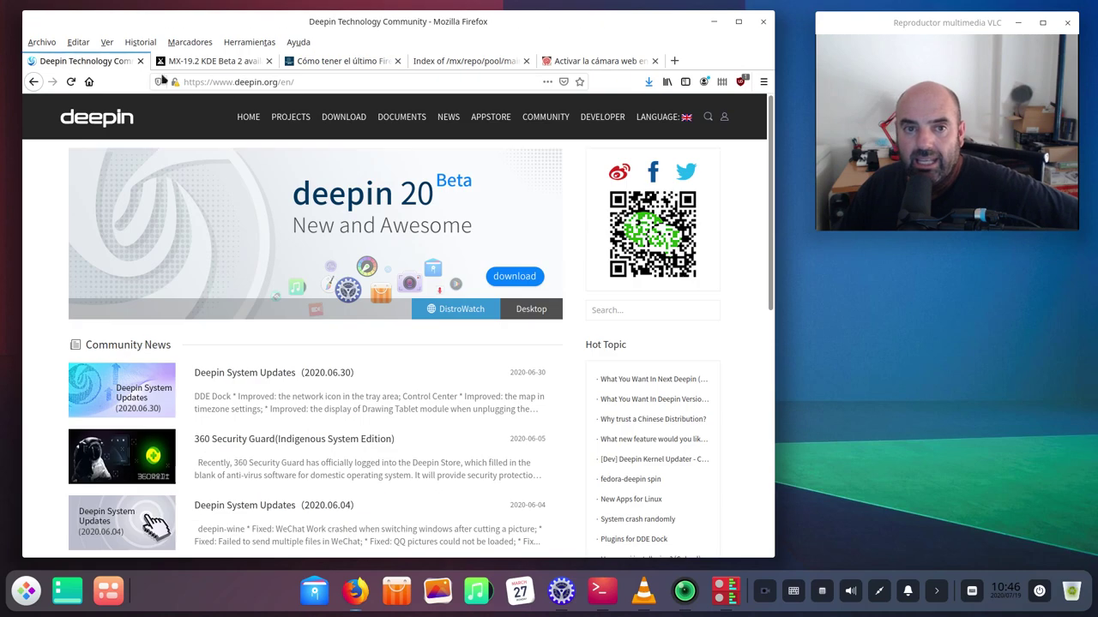
click(712, 22)
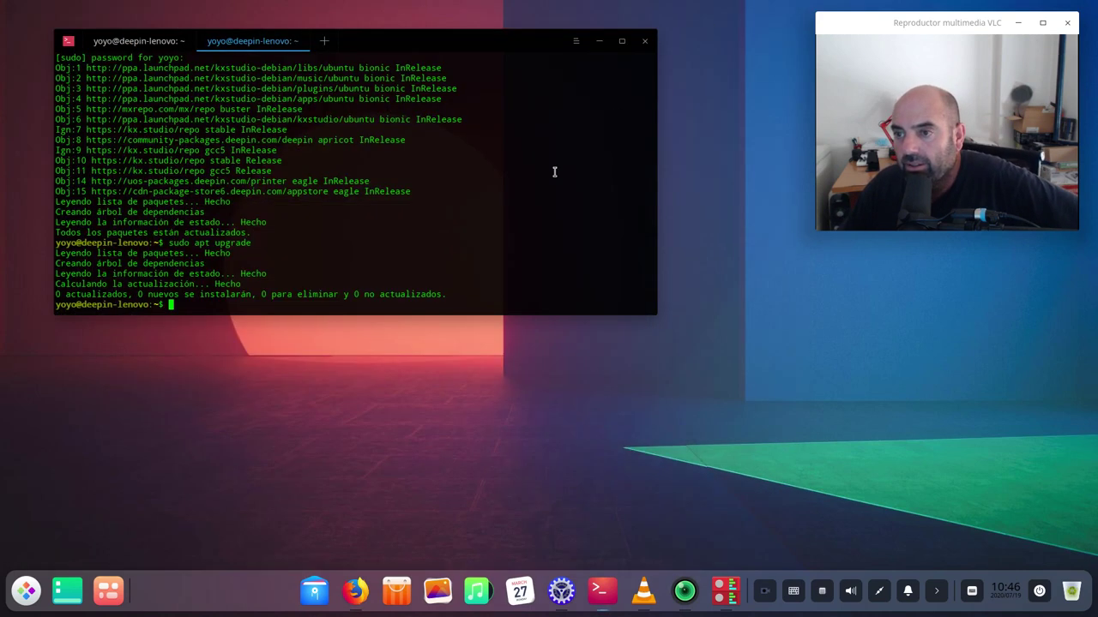
click(26, 590)
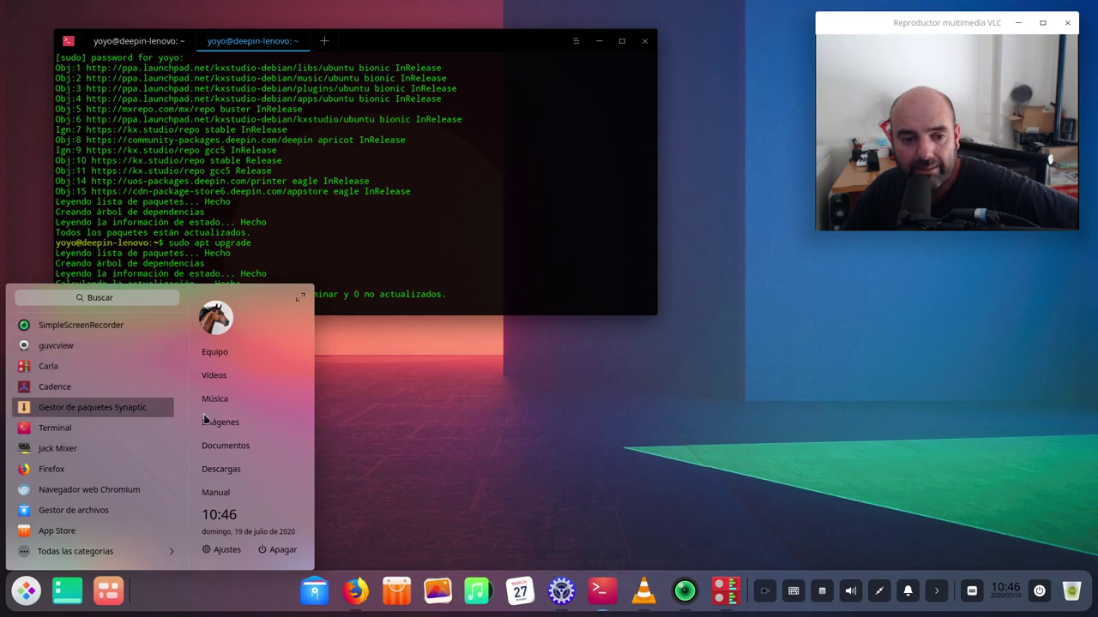
click(349, 438)
Open the system settings at the Cuentas section and reposition the settings window on the desktop.
click(561, 590)
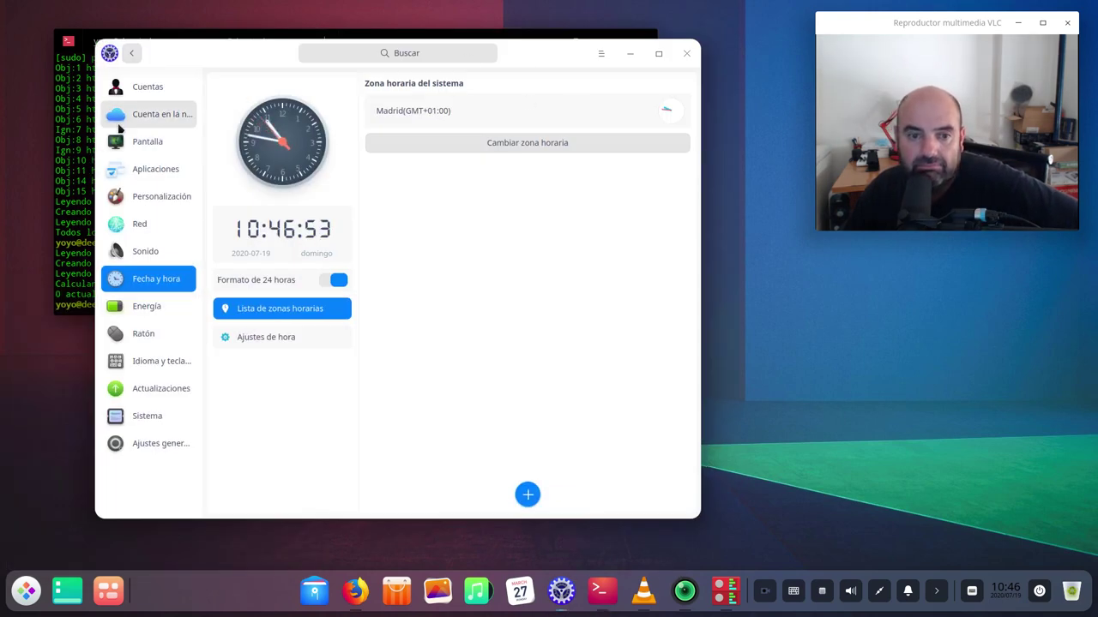
click(136, 95)
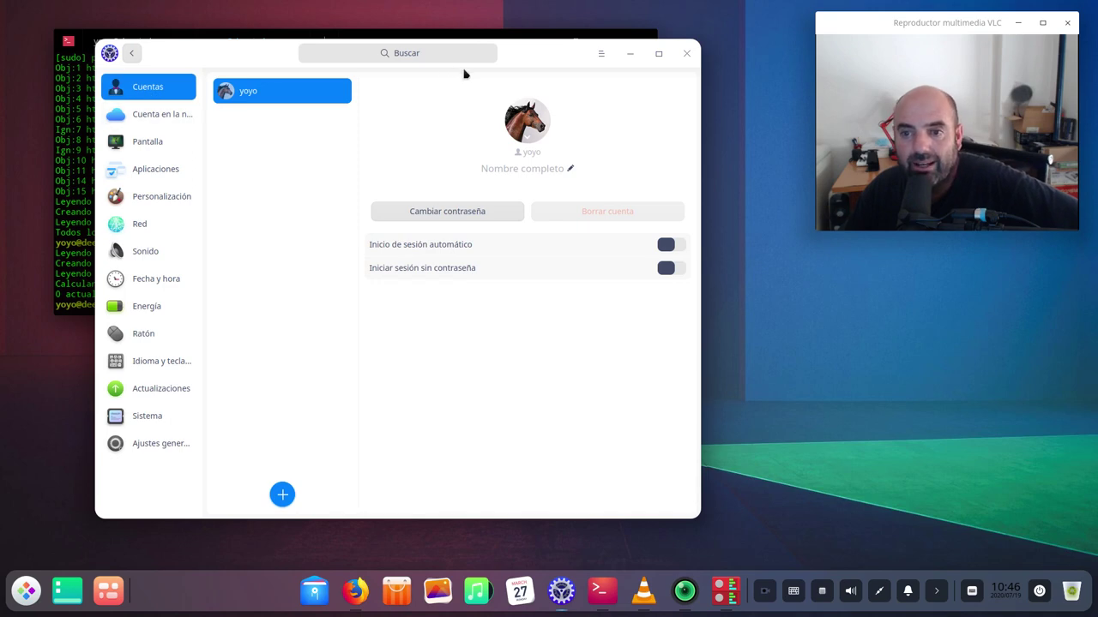
drag(544, 65, 478, 81)
click(592, 44)
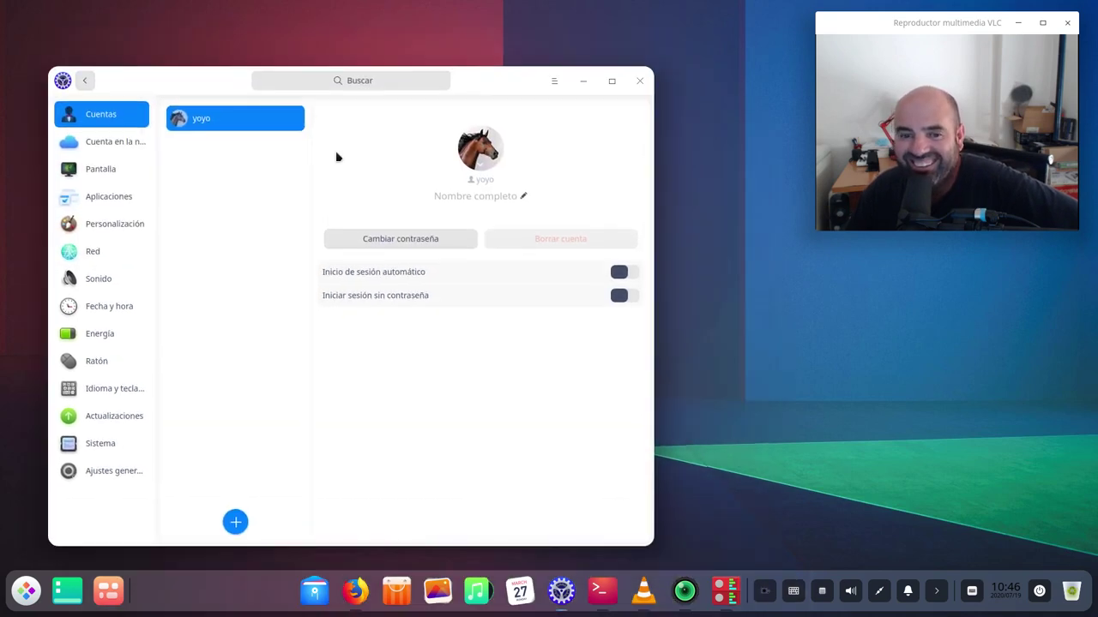
Look through the Pantalla, Aplicaciones, Personalización and Red sections of the system settings, returning to Personalización.
click(125, 174)
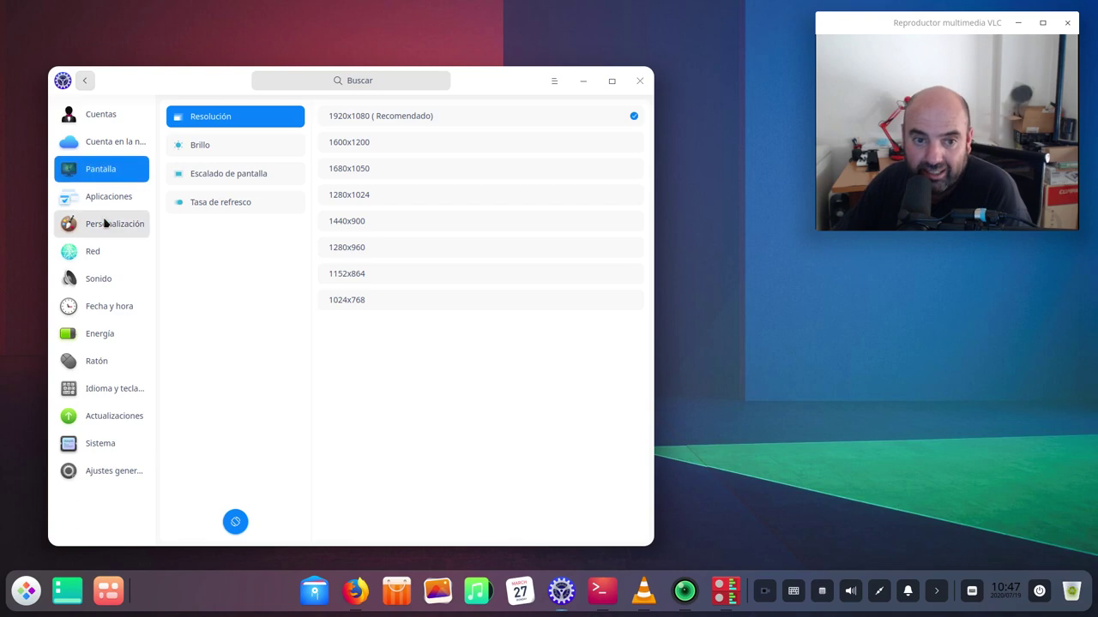
click(109, 202)
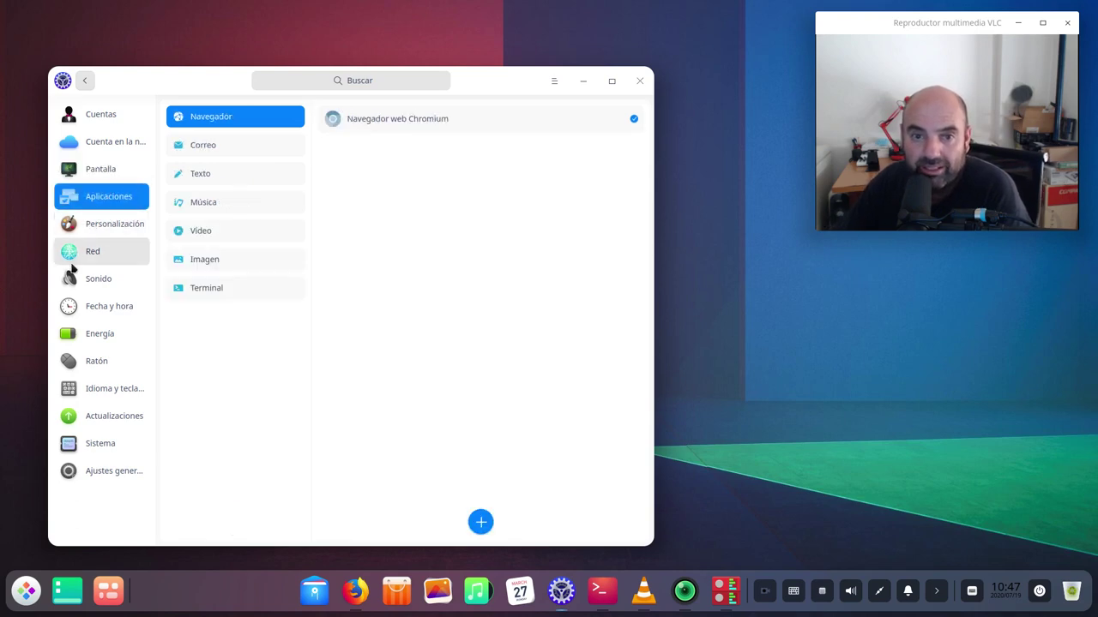
click(121, 225)
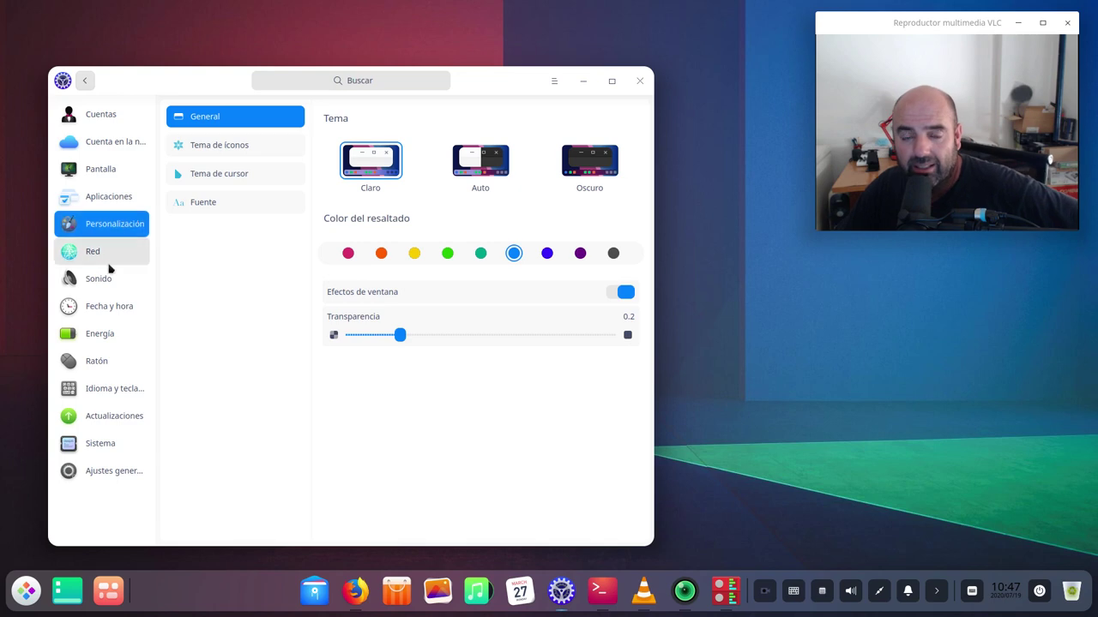
click(108, 247)
click(109, 221)
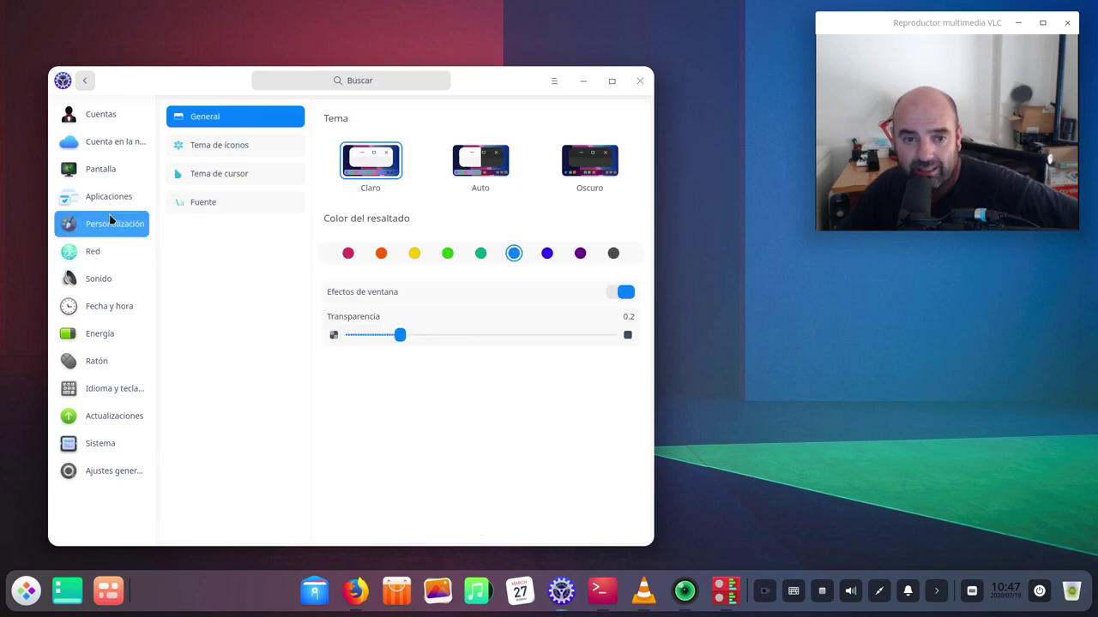
Look through the Sonido, Fecha y hora, Energía, language and keyboard, and Actualizaciones sections of the system settings.
click(109, 276)
click(119, 314)
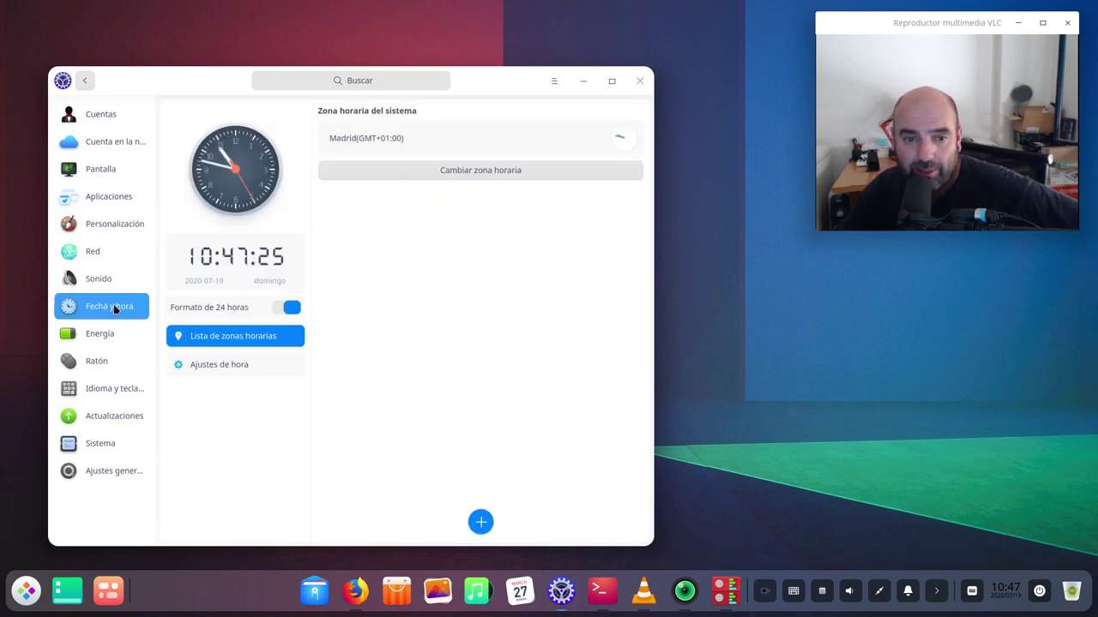
click(111, 329)
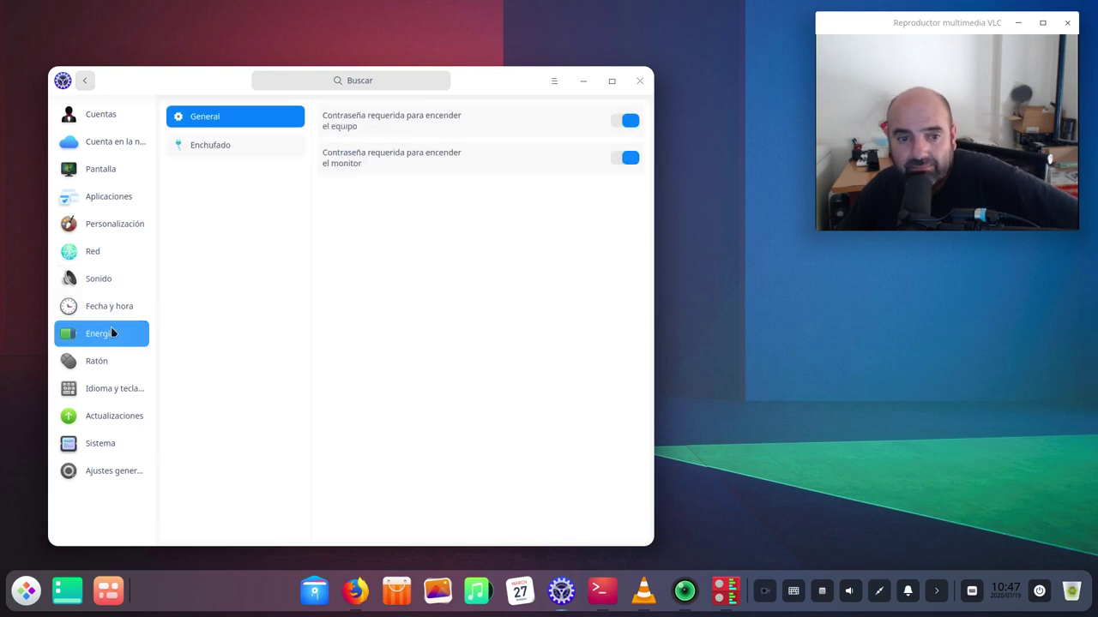
click(106, 388)
click(105, 417)
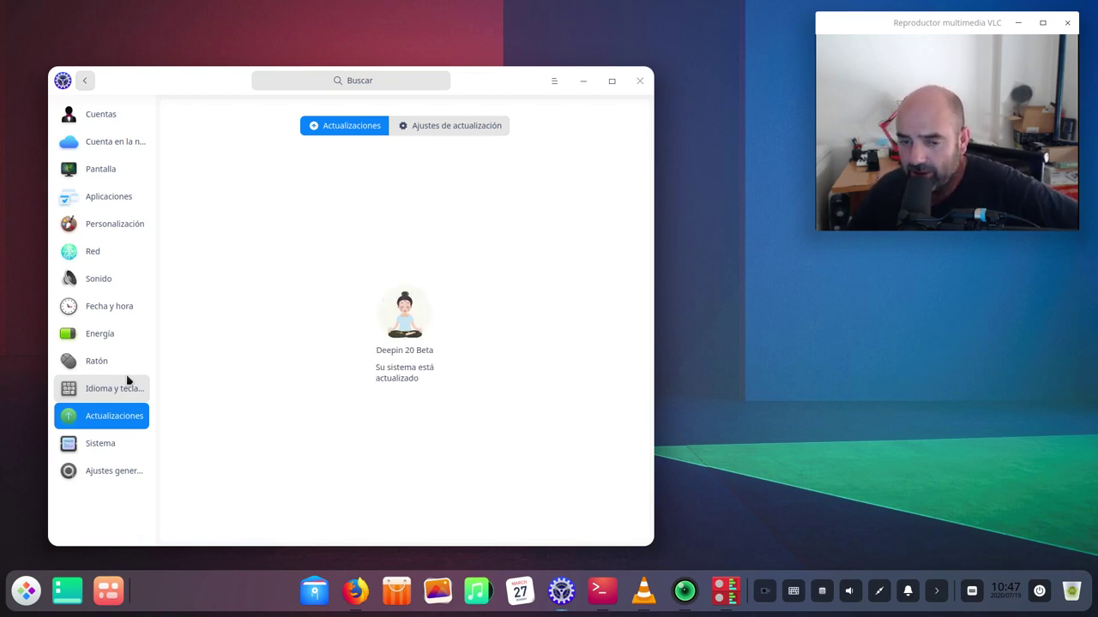
Check the computer information in the Sistema section, move the settings window slightly up and minimize it.
click(126, 444)
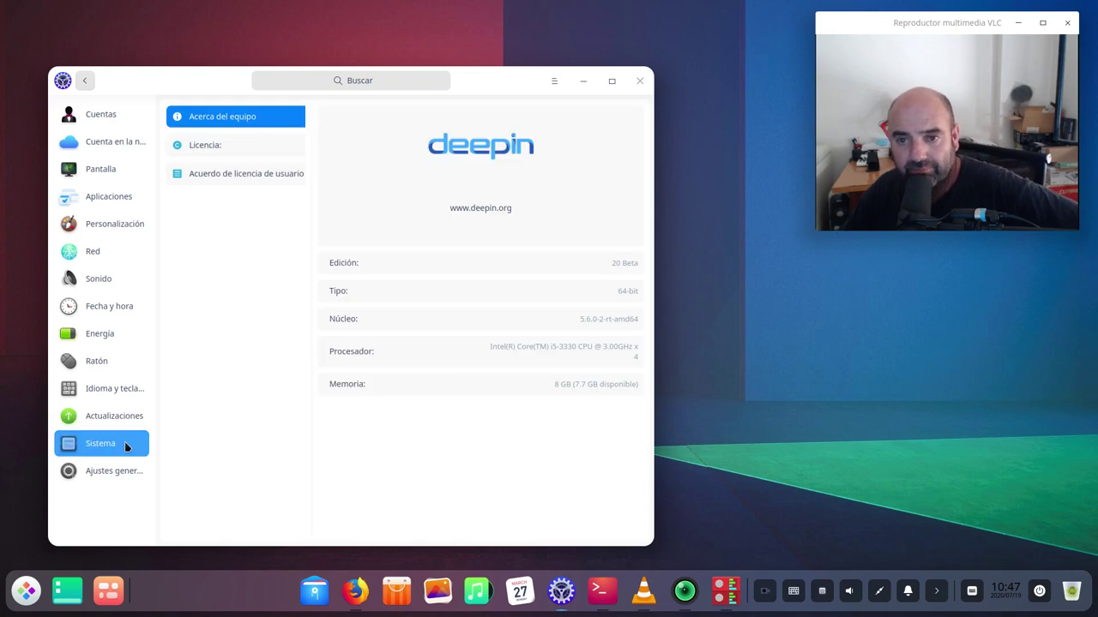
drag(211, 74, 209, 57)
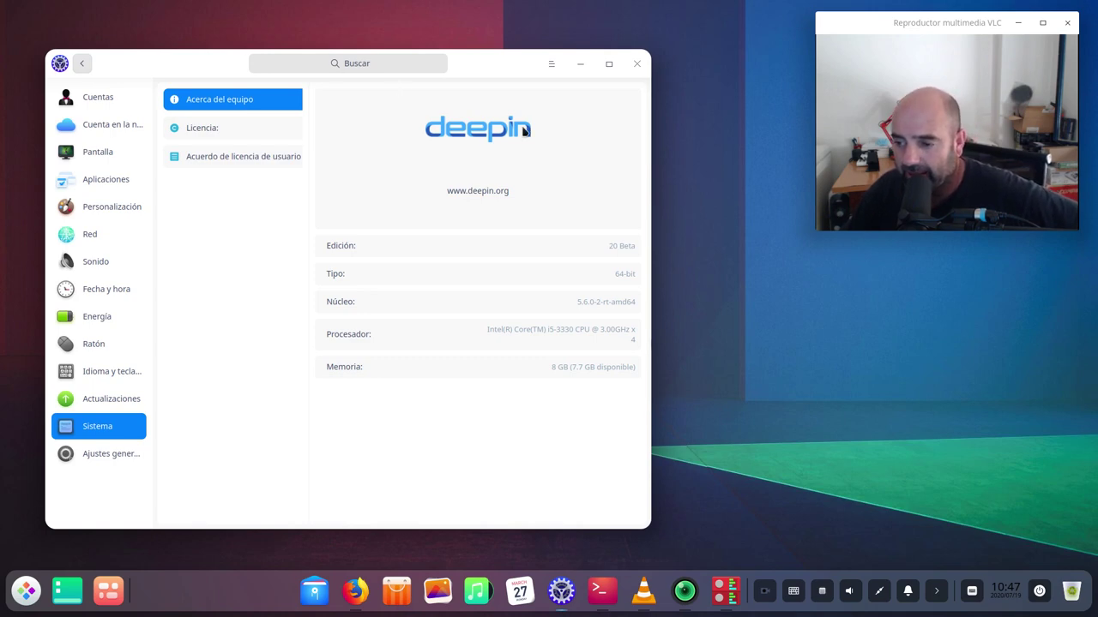
click(580, 67)
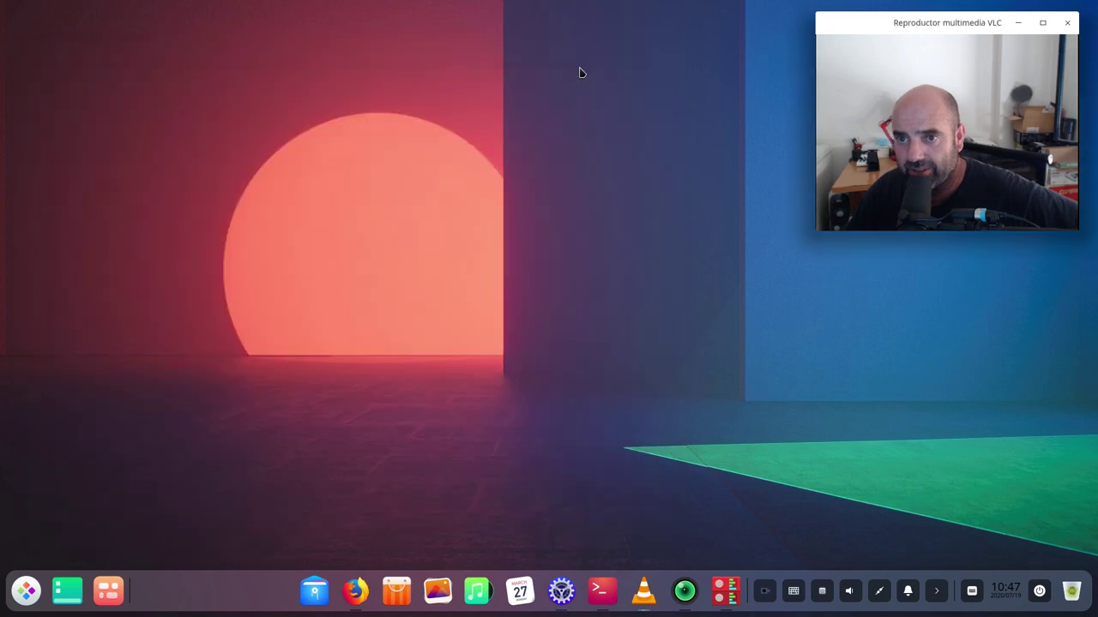
Bring up the terminal, run neofetch to display the system information, and enlarge the terminal window downward to fit the output.
click(602, 590)
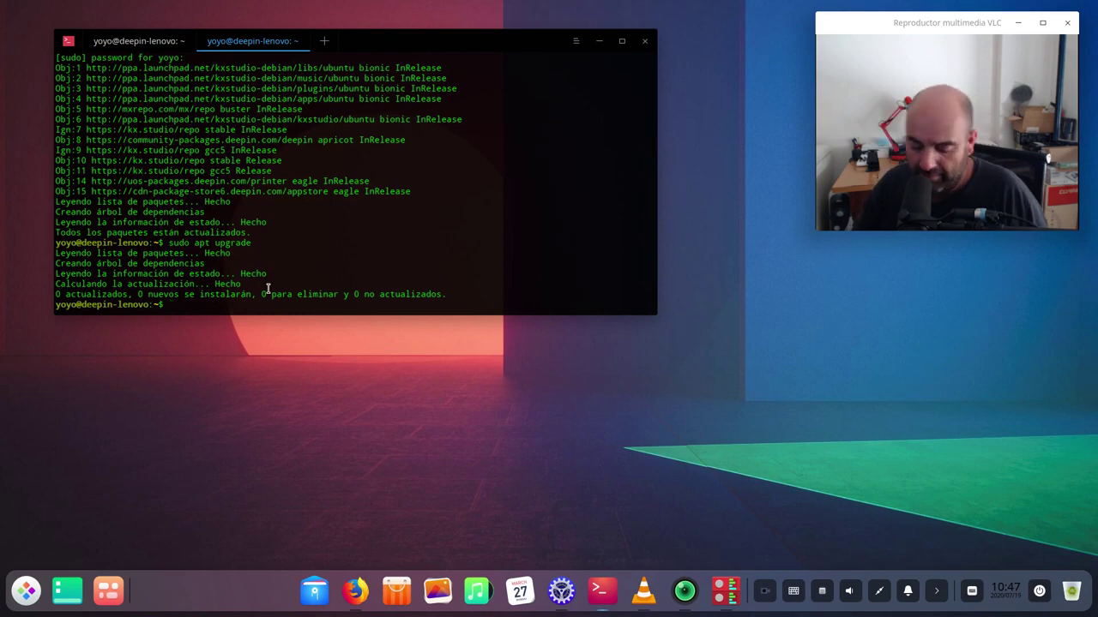
text(neofet)
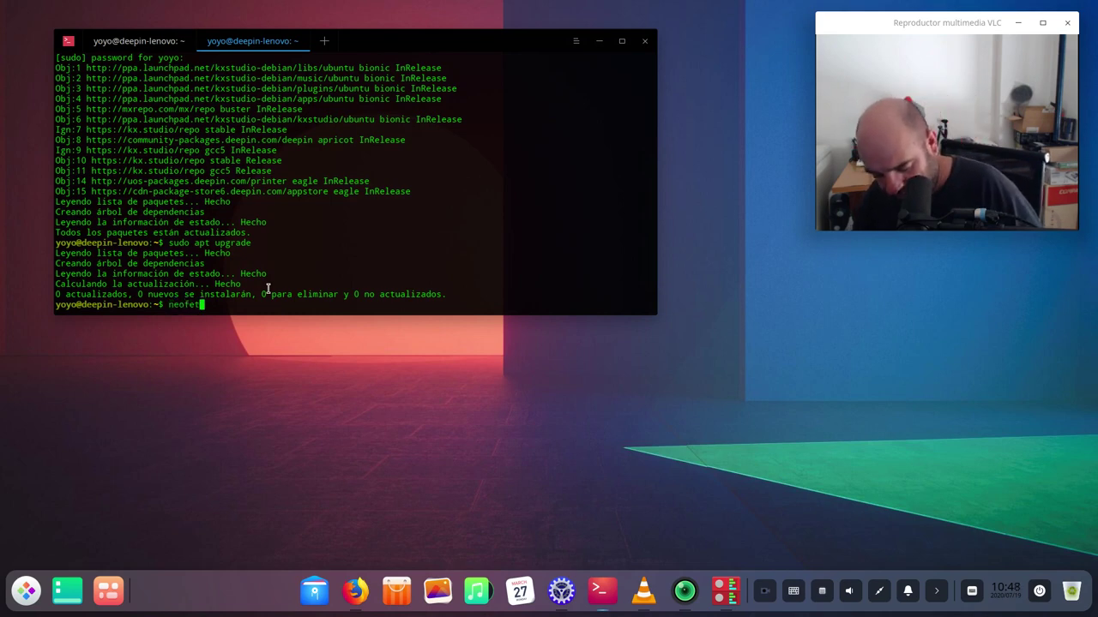
text(ch)
key(Return)
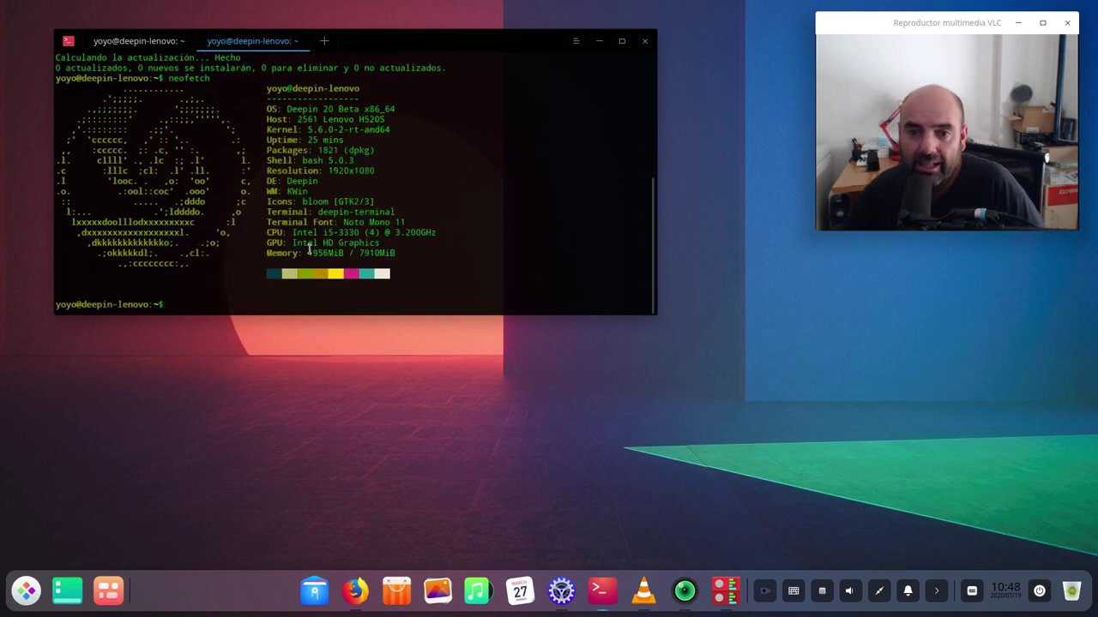
drag(651, 317, 649, 448)
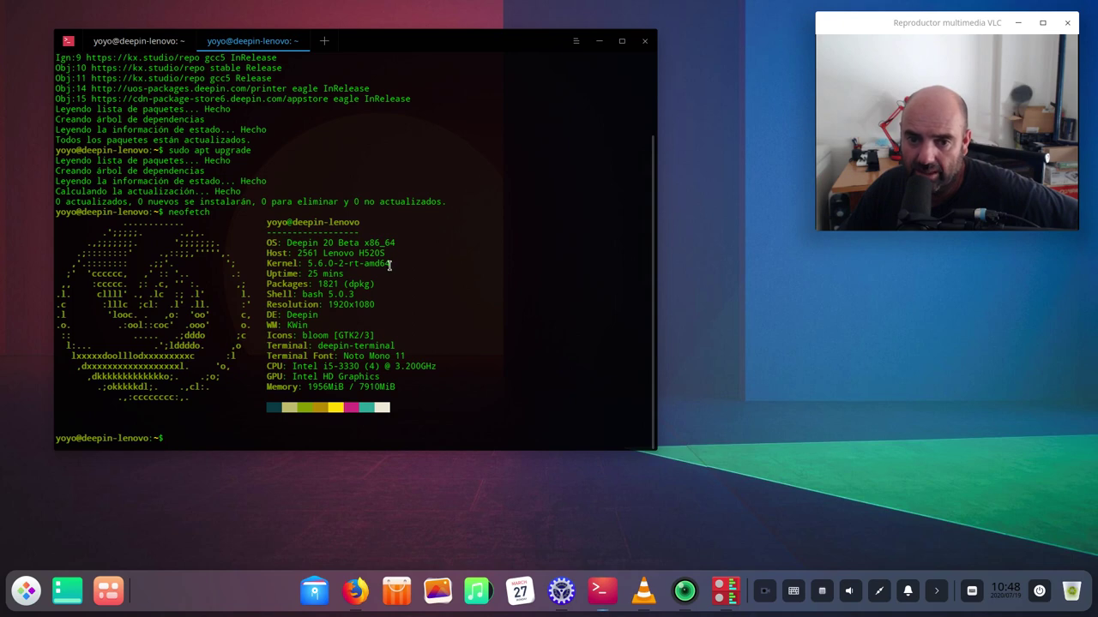
Examine the kernel version in the neofetch output, highlighting the whole version string and its "rt" part, and clear the selection.
drag(391, 266, 307, 265)
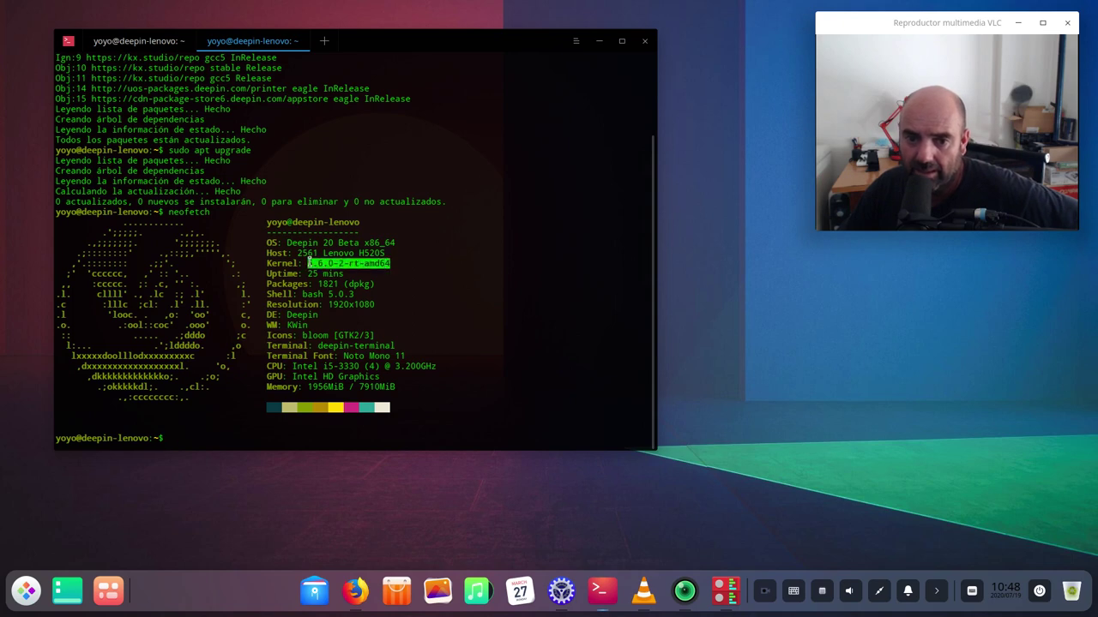
click(393, 288)
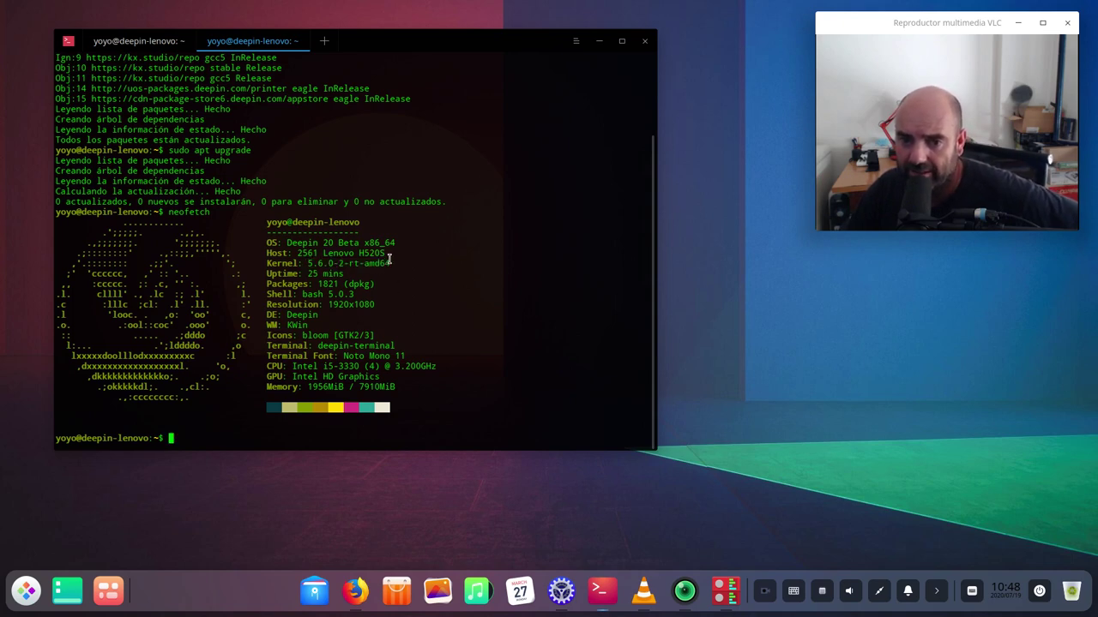
drag(392, 264, 307, 264)
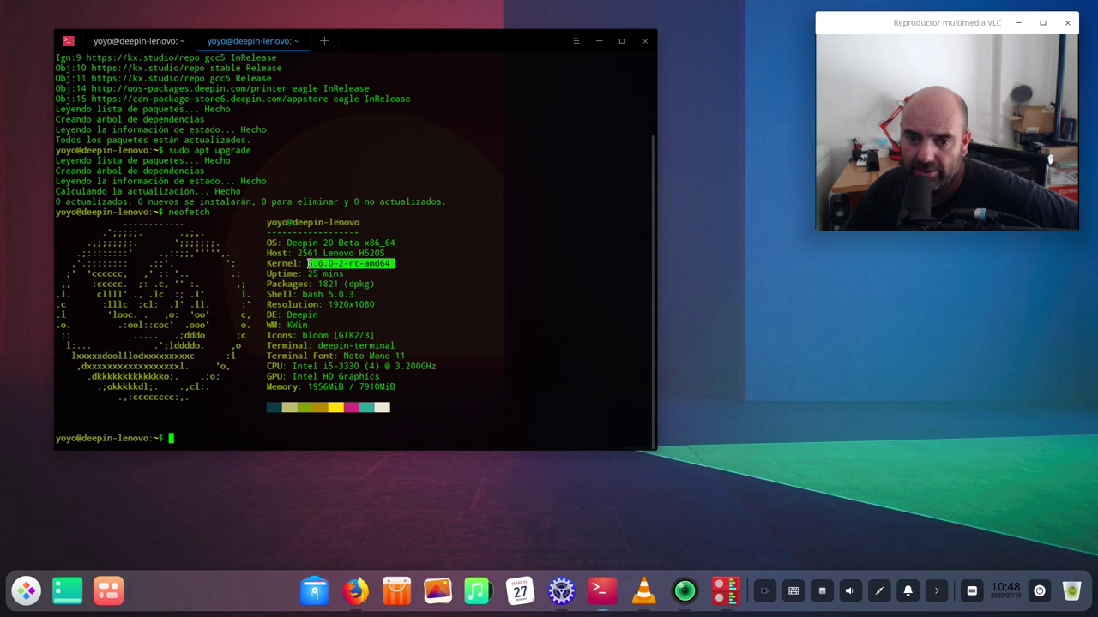
click(367, 283)
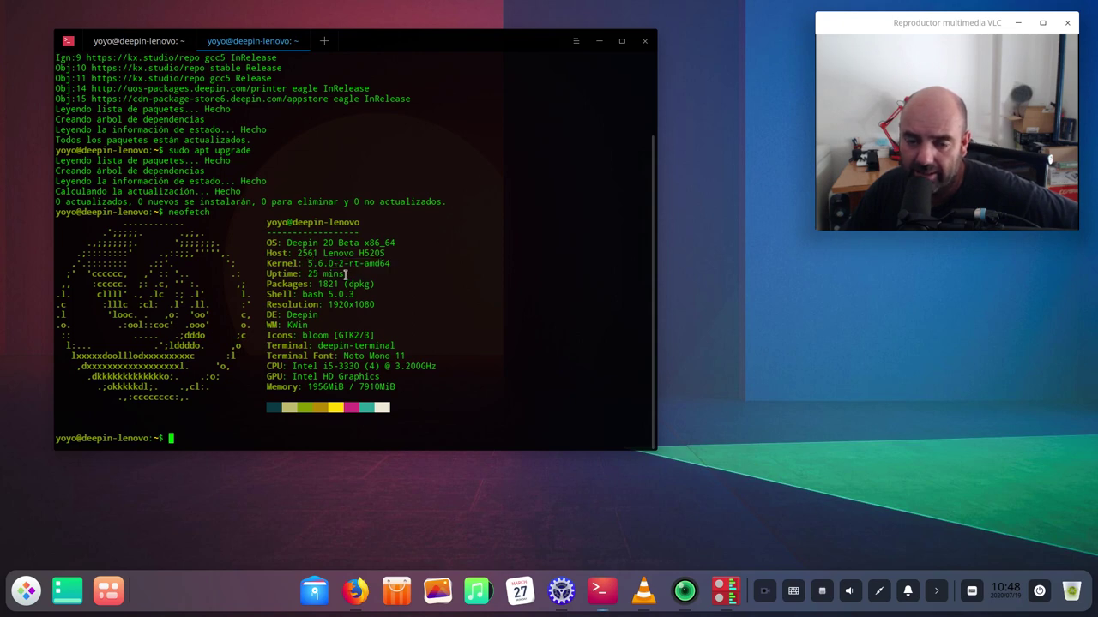
drag(364, 264, 349, 271)
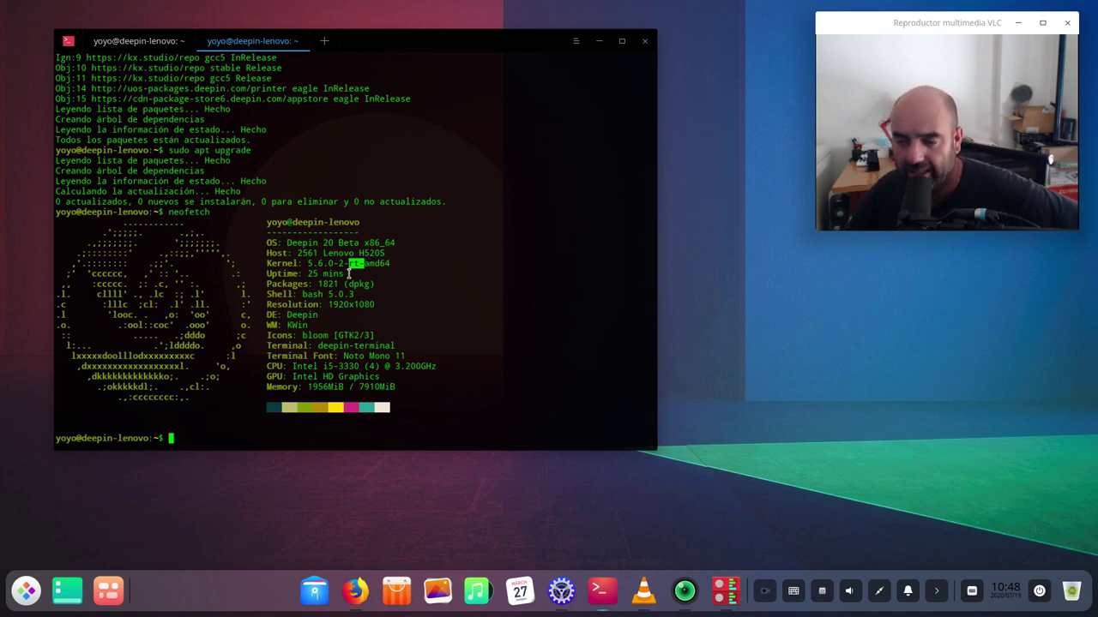
click(451, 315)
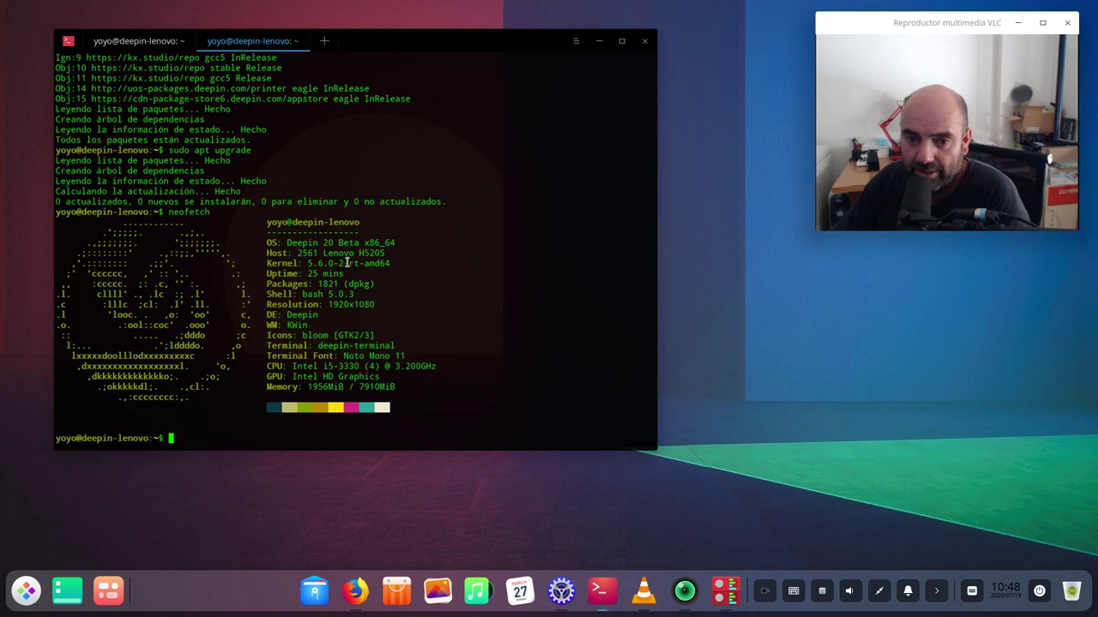
drag(347, 263, 360, 266)
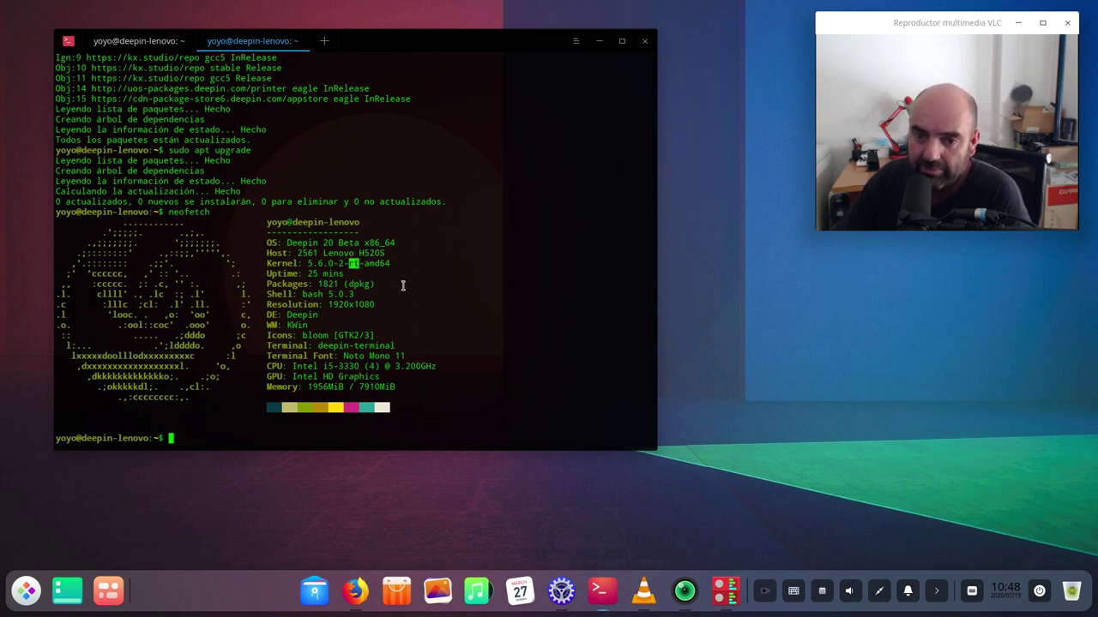
click(402, 284)
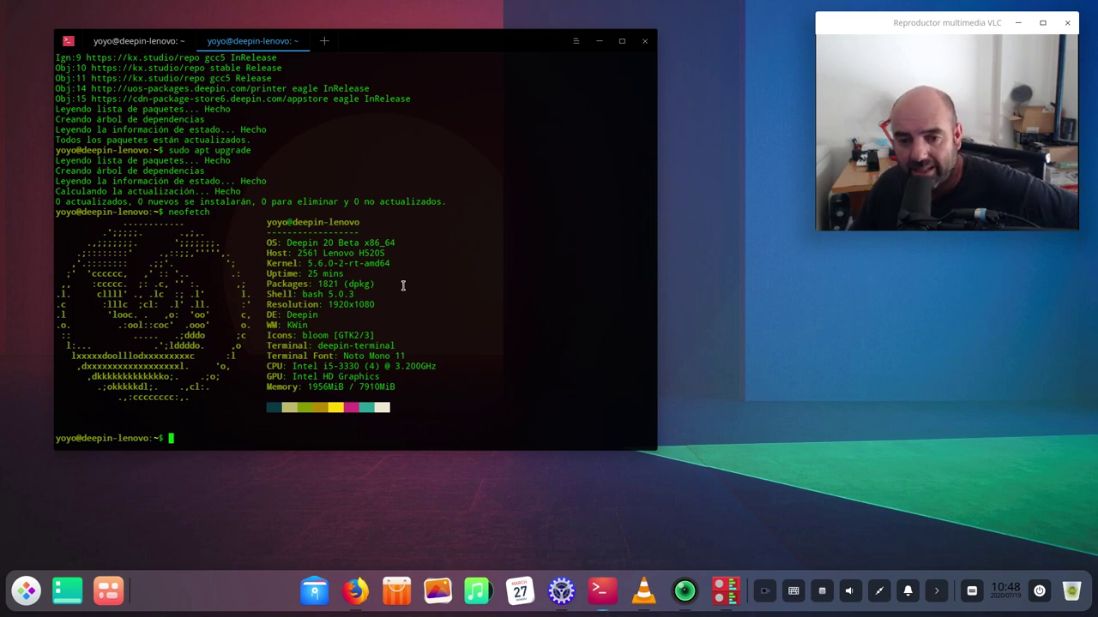